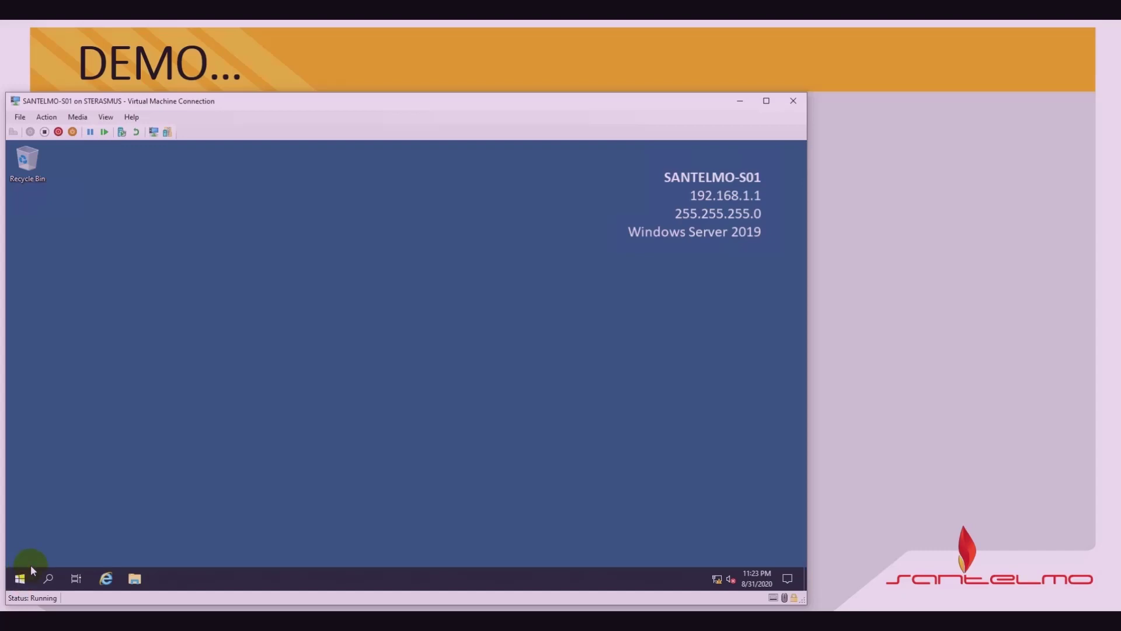
# Open a Command Prompt on the SANTELMO-S01 server.
pyautogui.click(30, 571)
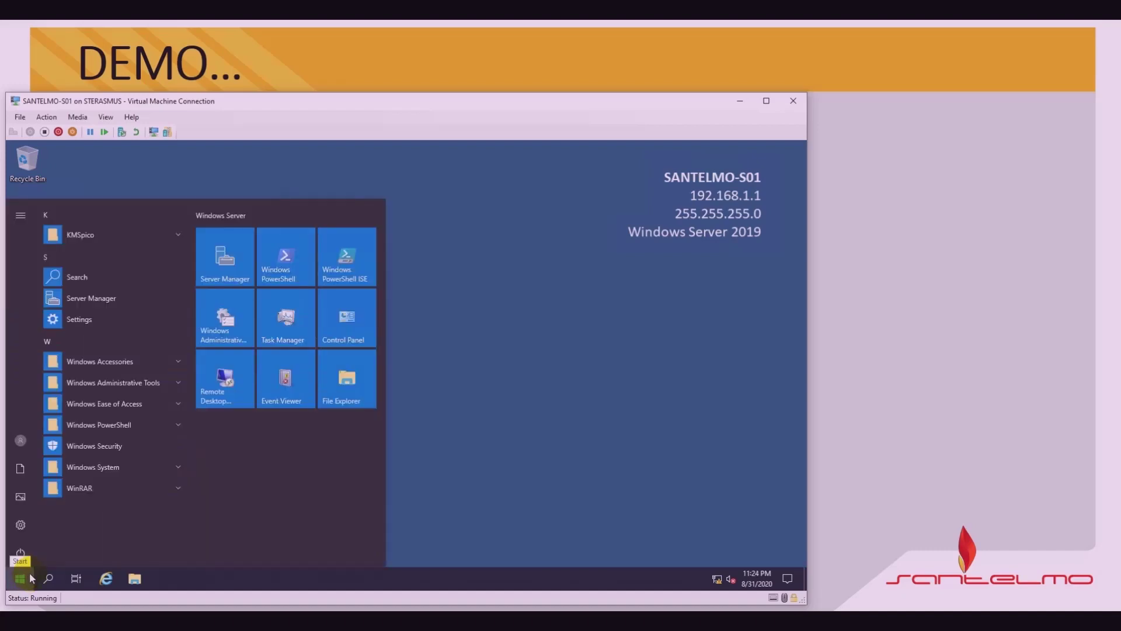
pyautogui.click(29, 572)
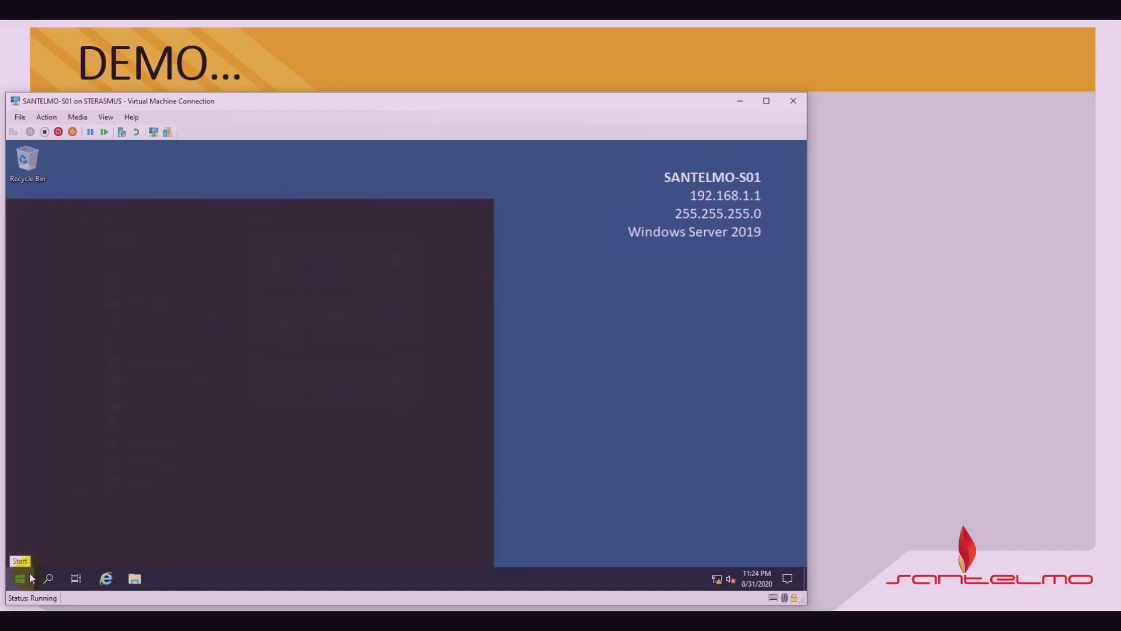
pyautogui.write('cmd')
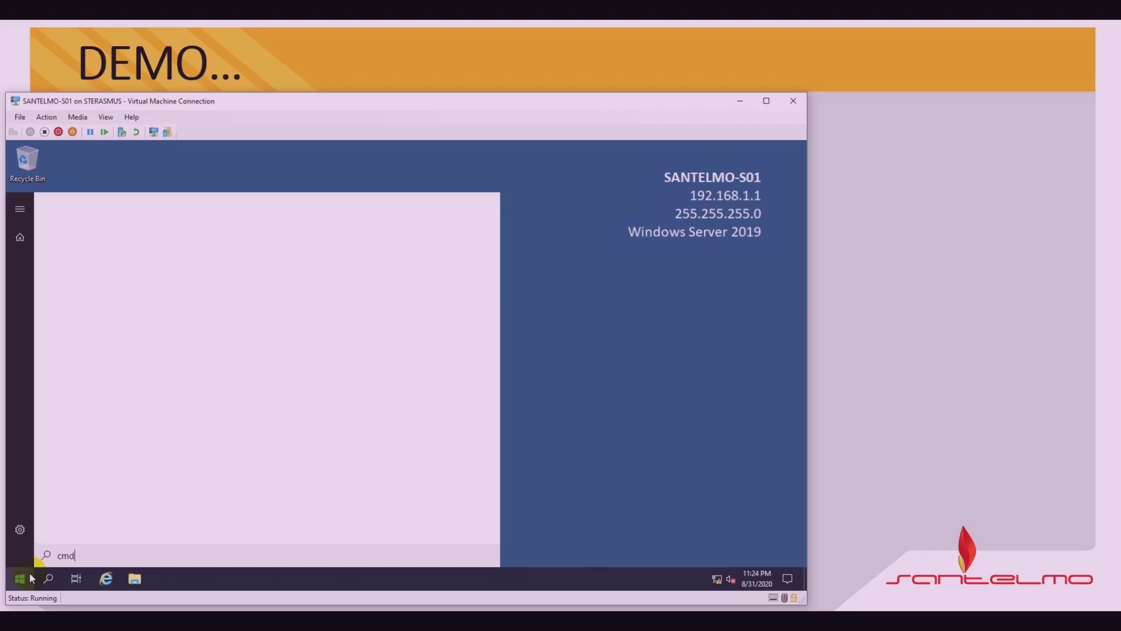
pyautogui.press('Return')
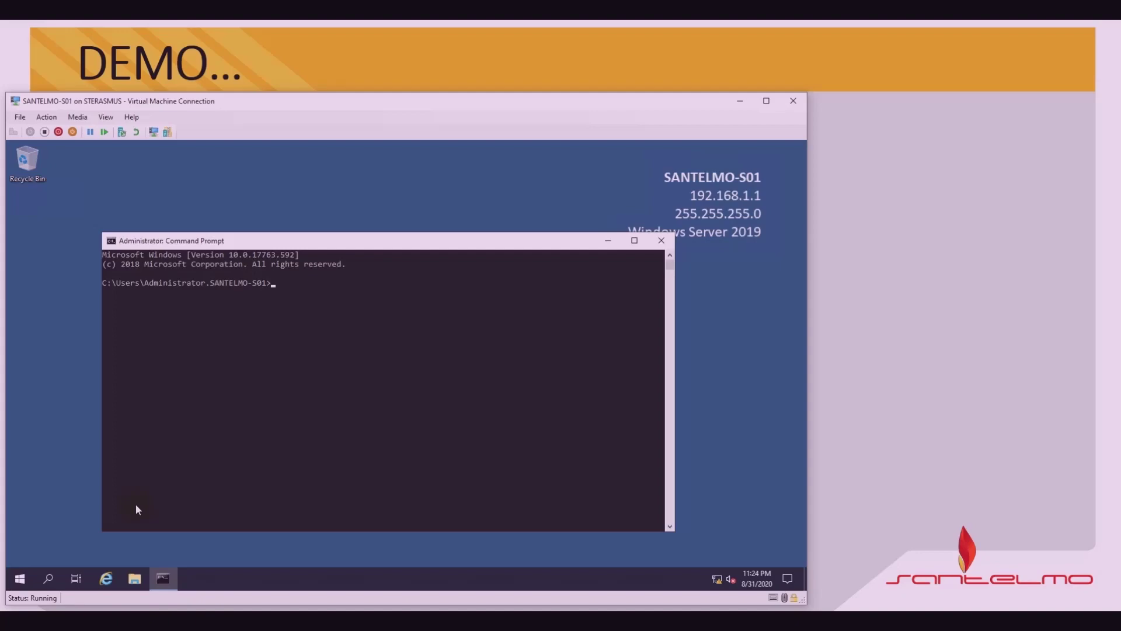
# Test the server's connectivity to both client machines by pinging 192.168.1.10 and 192.168.1.11.
pyautogui.write('ping 192.168.1.10')
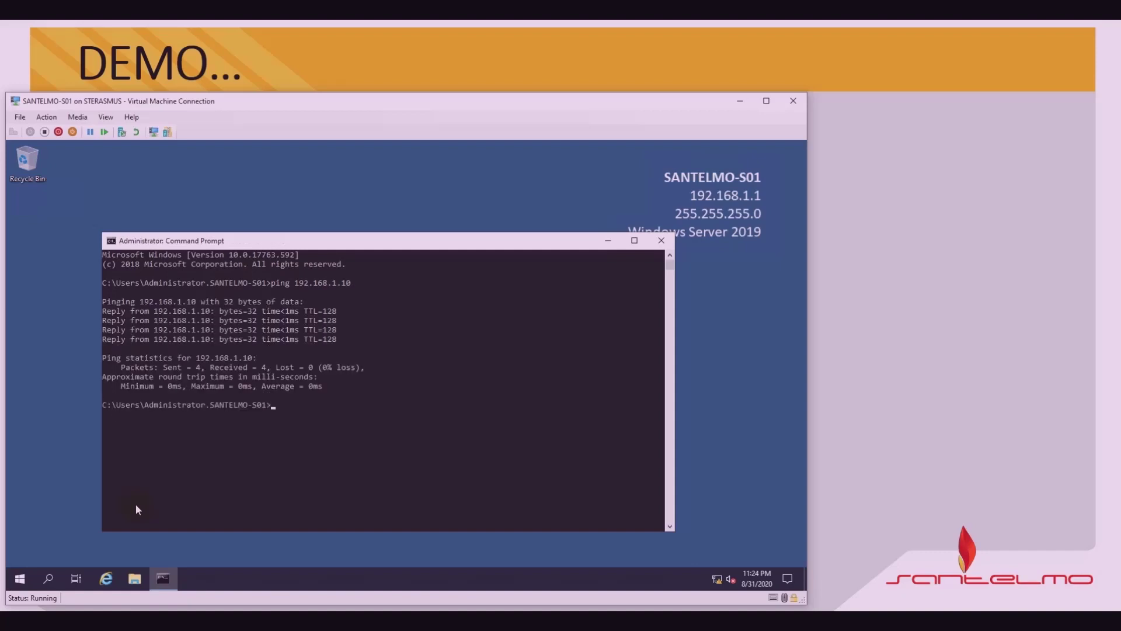
pyautogui.write('ping 192.168.1.11')
pyautogui.press('Return')
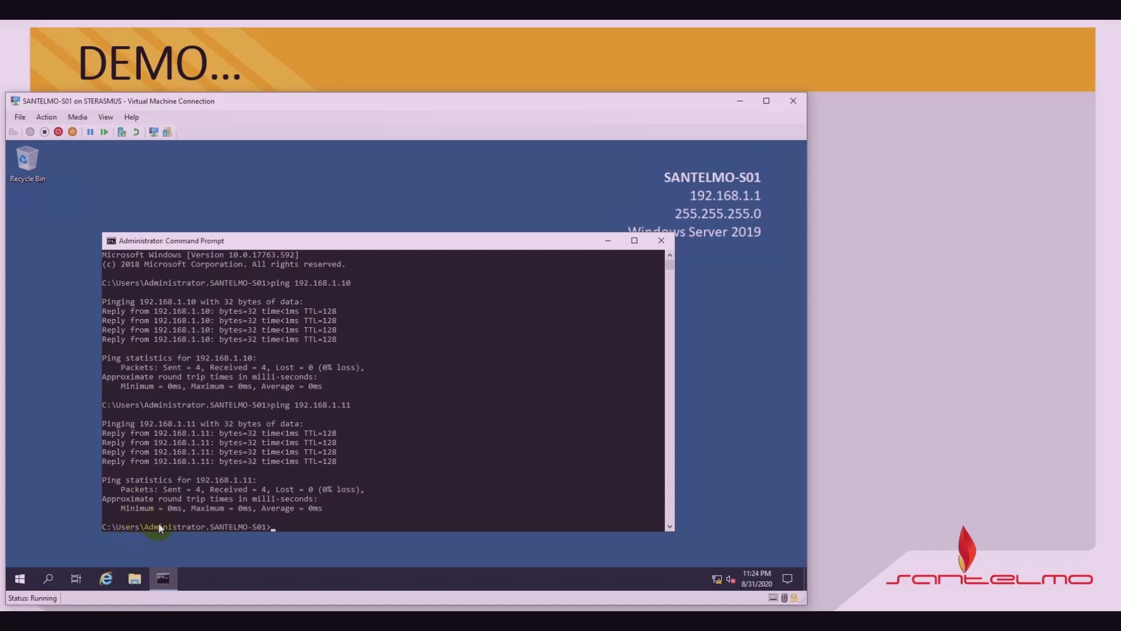
# Switch to the SANTELMO-C01 virtual machine, open a Command Prompt and dismiss the Windows Defender notification.
pyautogui.click(739, 101)
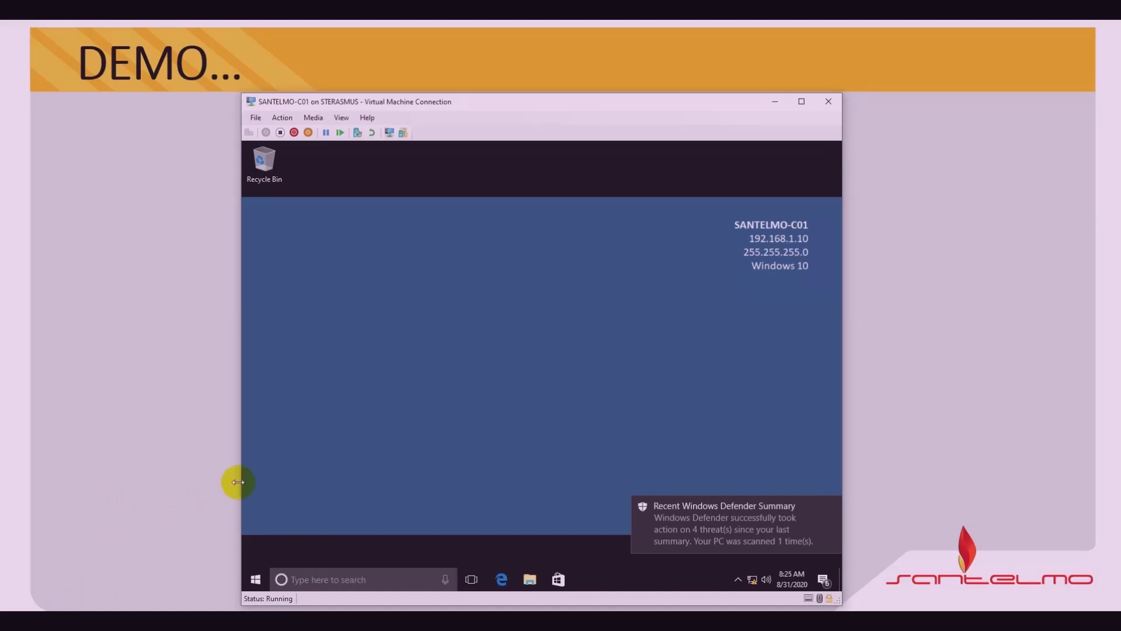
pyautogui.click(256, 579)
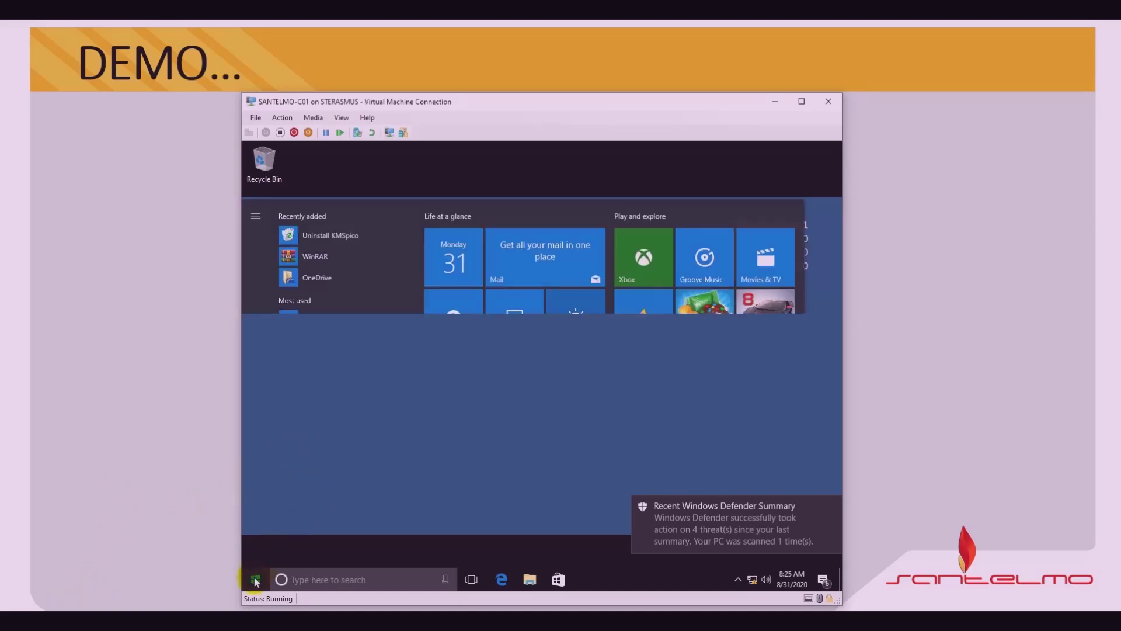
pyautogui.write('cmd')
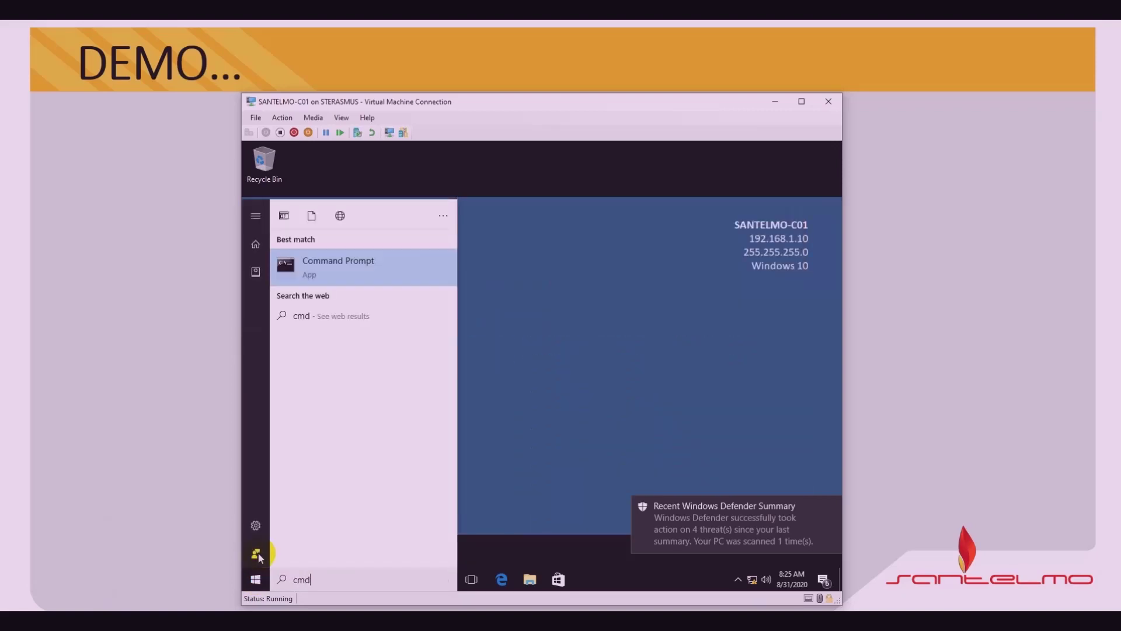
pyautogui.press('Return')
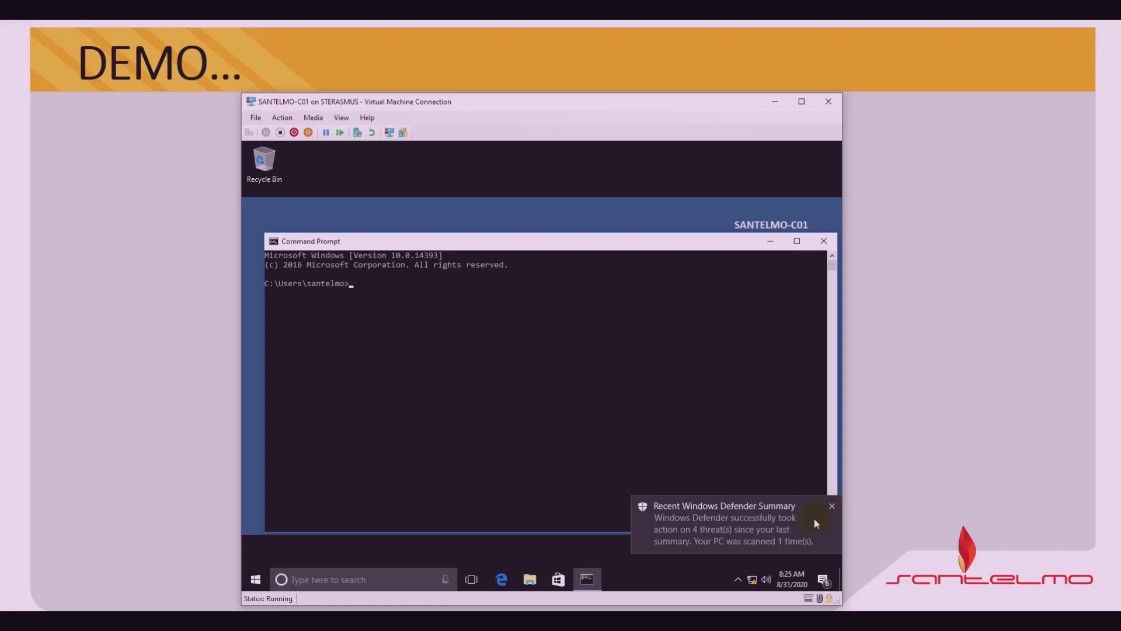
pyautogui.click(831, 506)
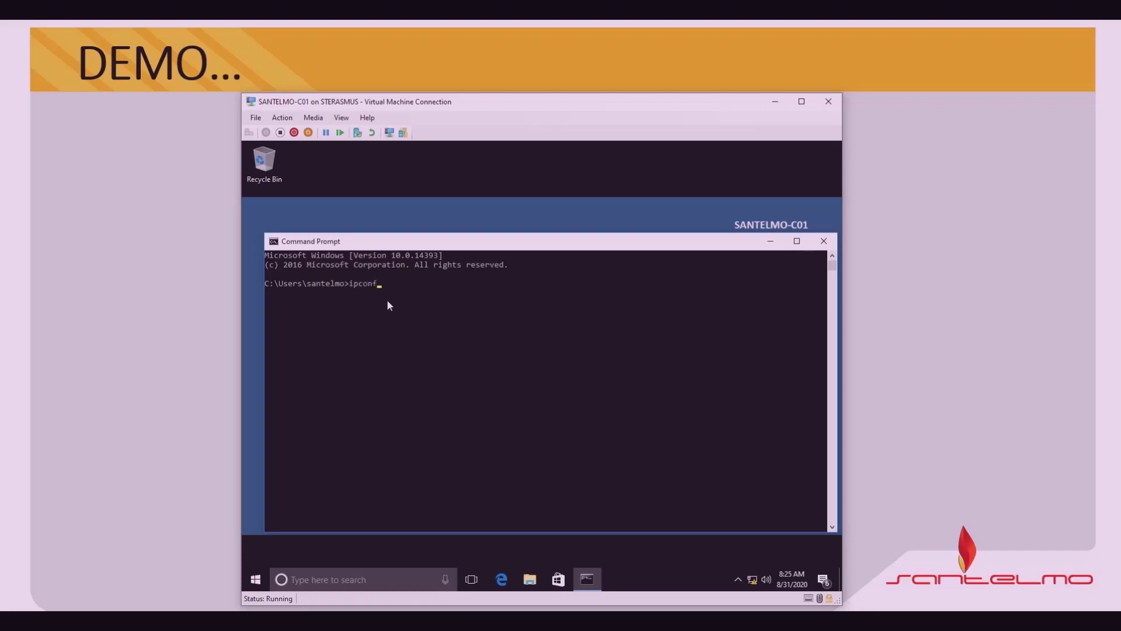
# Show SANTELMO-C01's IP configuration with ipconfig, and ping 192.168.1.1 and 192.168.1.11.
pyautogui.write('ig')
pyautogui.press('Return')
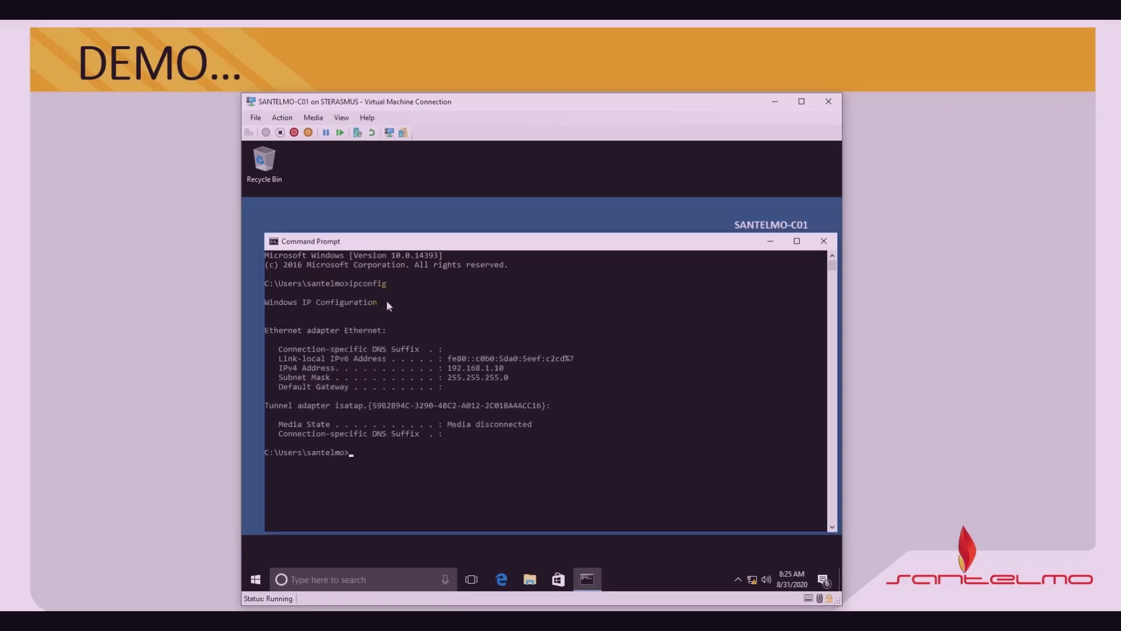
pyautogui.write('ping 192.168.1.1')
pyautogui.press('Return')
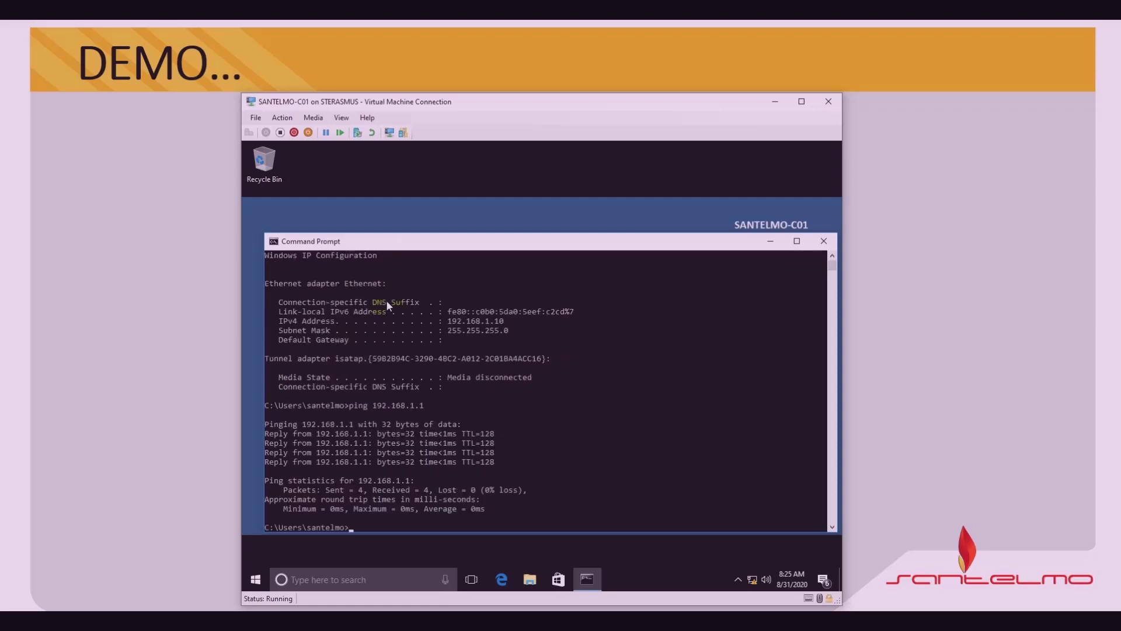
pyautogui.write('ping 192.168.1.11')
pyautogui.press('Return')
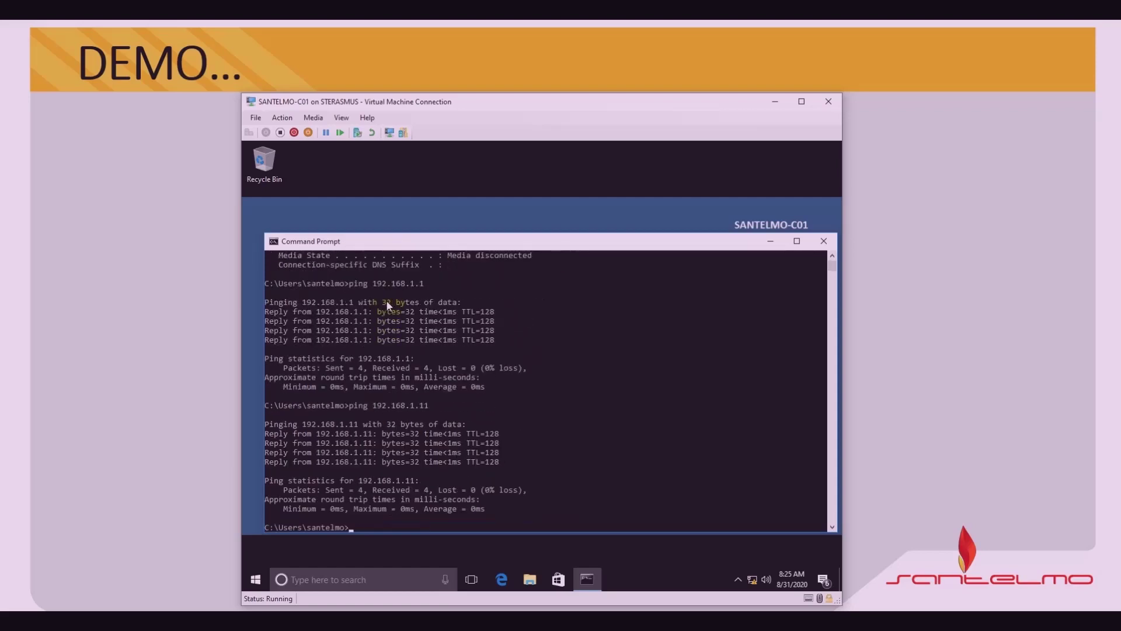
# Switch to the SANTELMO-C02 virtual machine and open a Command Prompt there.
pyautogui.click(775, 102)
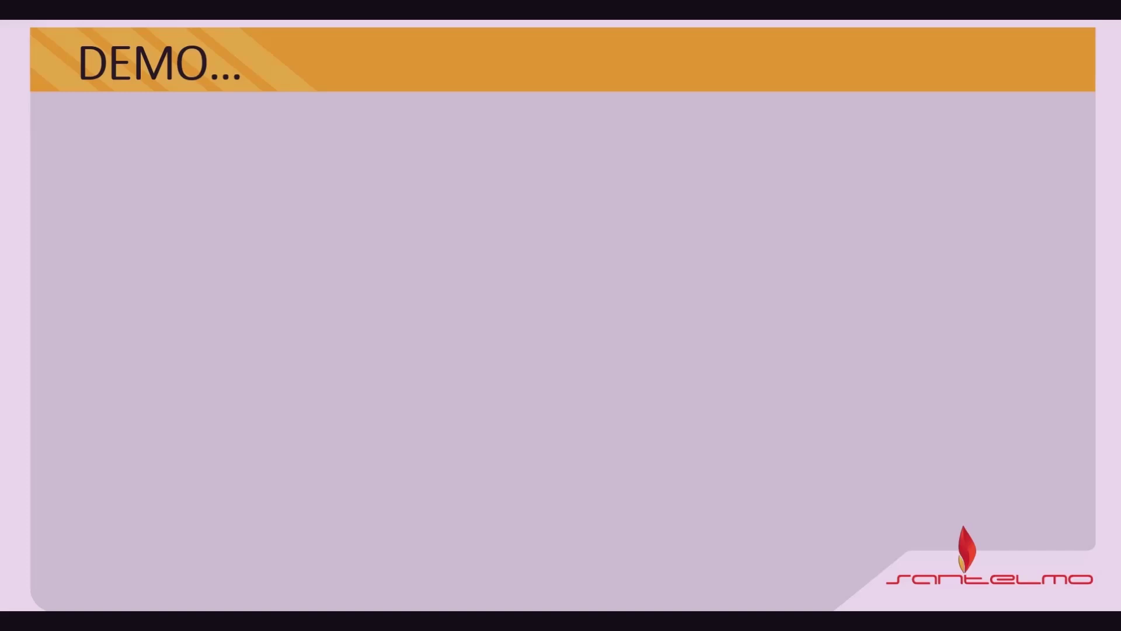
pyautogui.hotkey('alt', 'Tab')
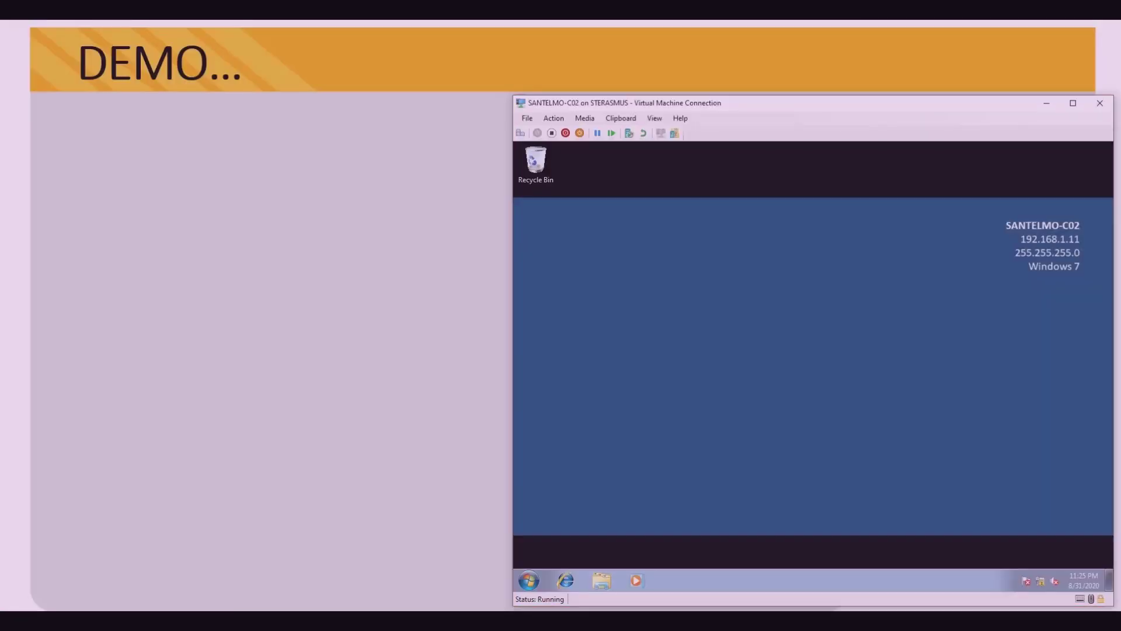
pyautogui.click(529, 579)
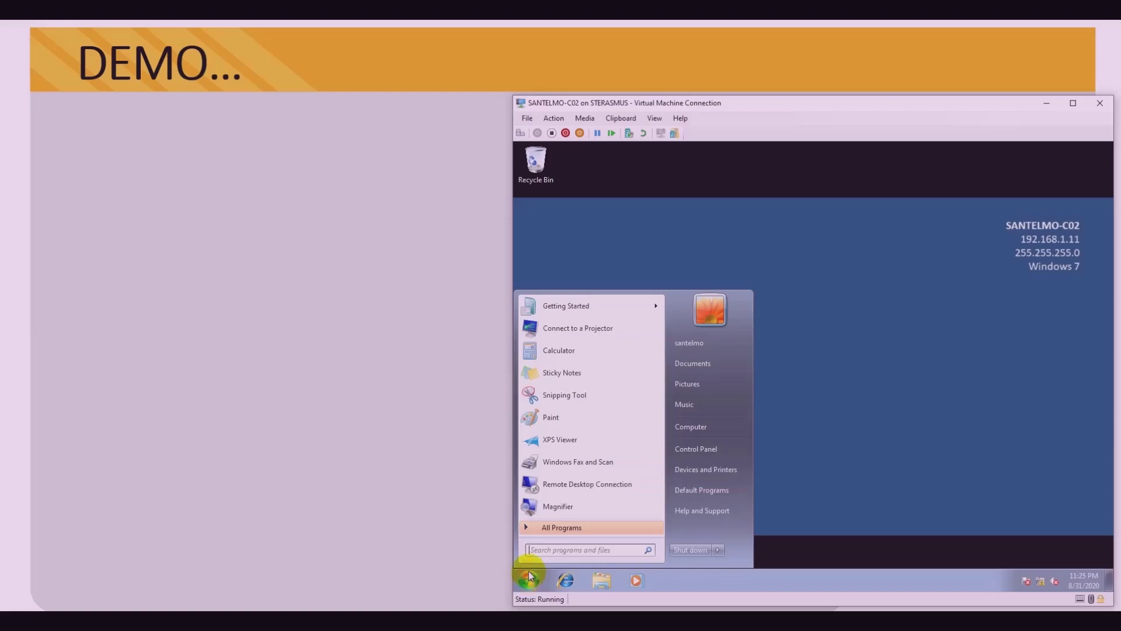
pyautogui.write('cmd')
pyautogui.press('Return')
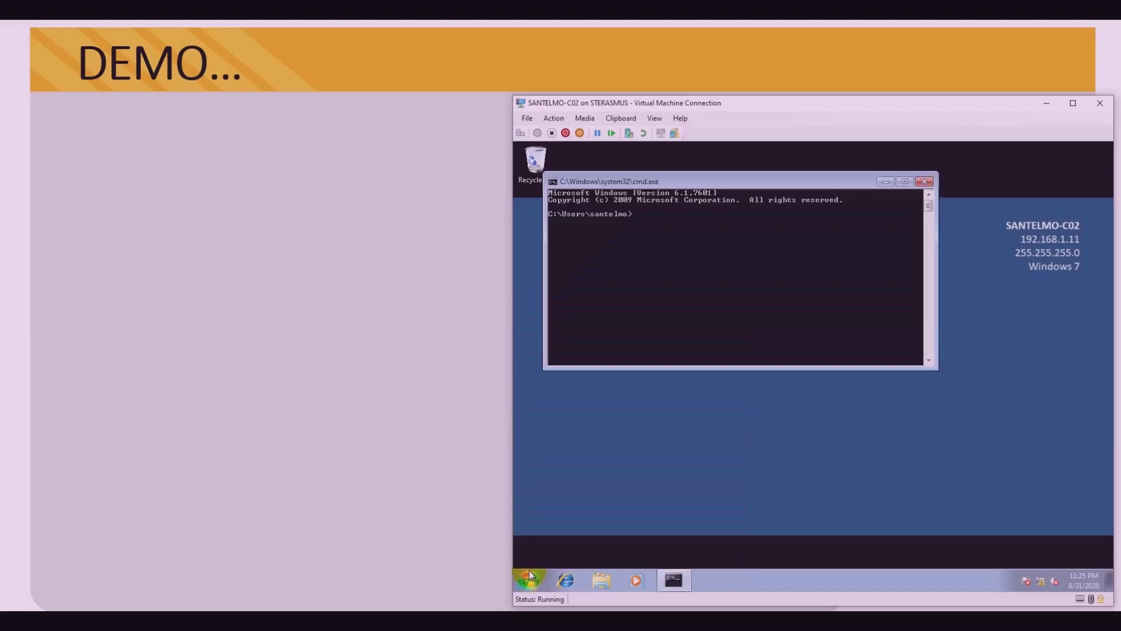
# Test SANTELMO-C02's connectivity by pinging 192.168.1.1 and 192.168.1.10.
pyautogui.write('ping 192.168.1.1')
pyautogui.press('Return')
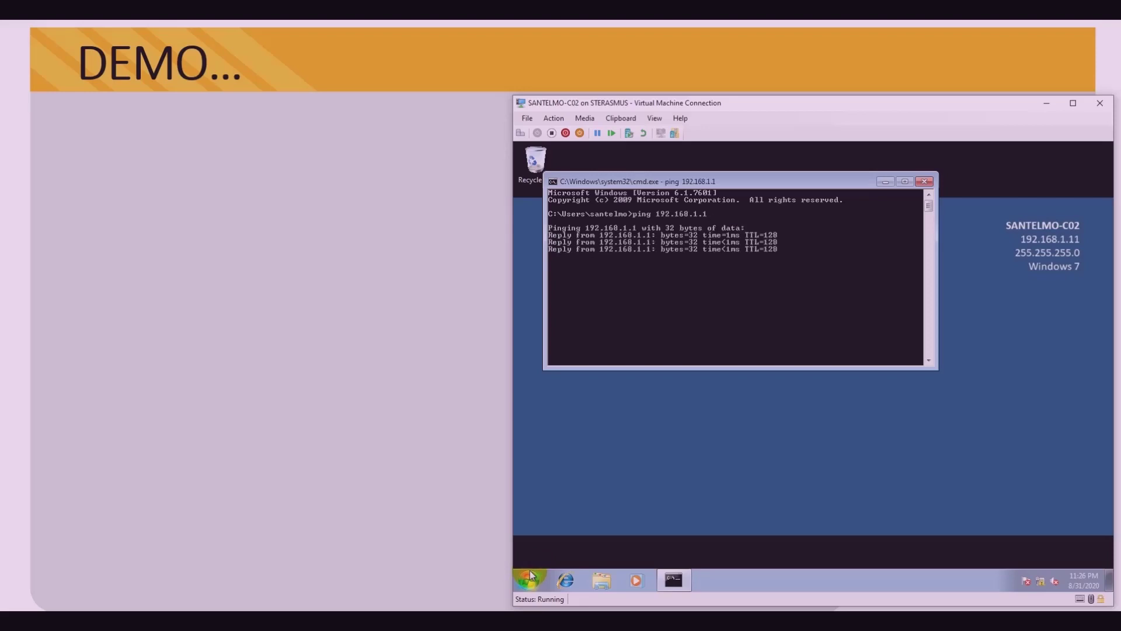
pyautogui.write('ping 192')
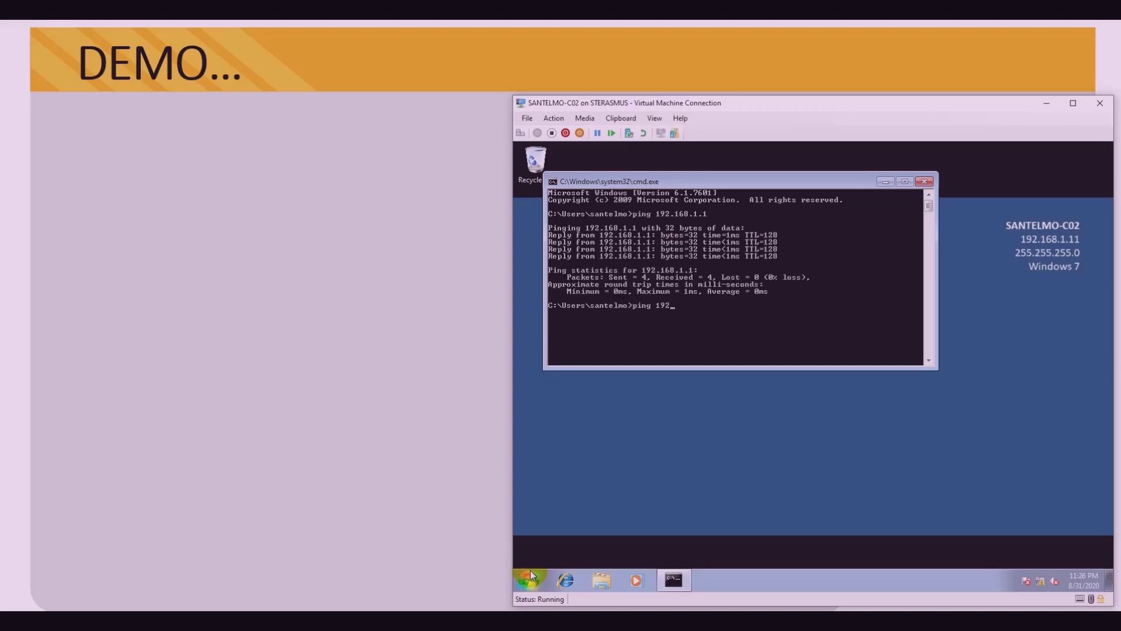
pyautogui.write('.168.1.10')
pyautogui.press('Return')
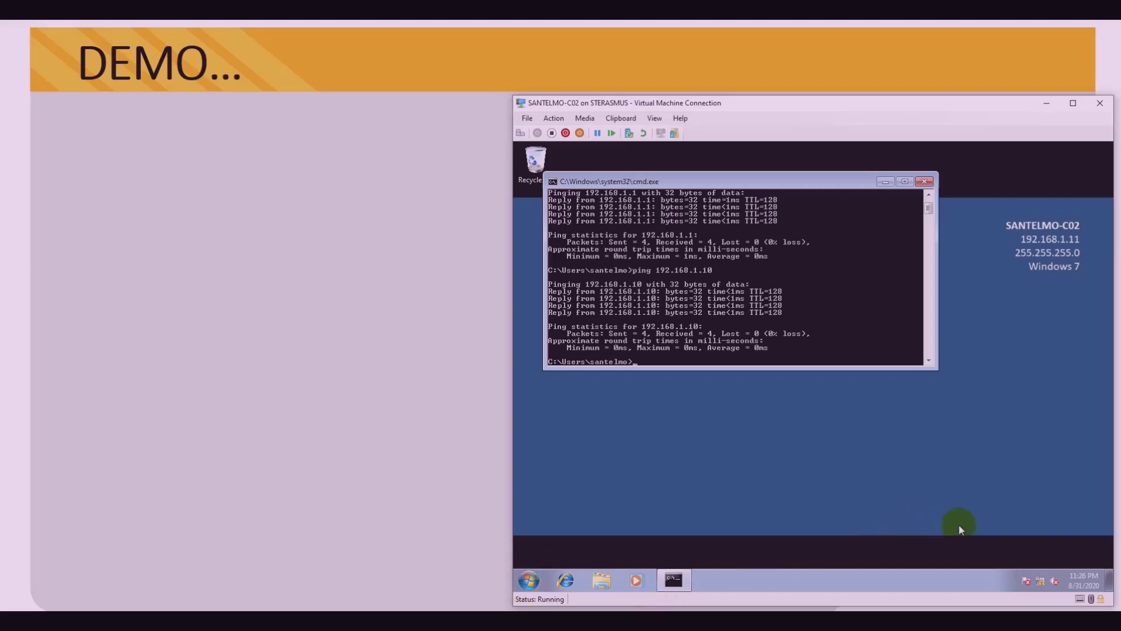
# Inspect SANTELMO-C02's date and time settings, including the date and time format options, and cancel out of the format and clock dialogs.
pyautogui.click(1081, 581)
pyautogui.click(1021, 556)
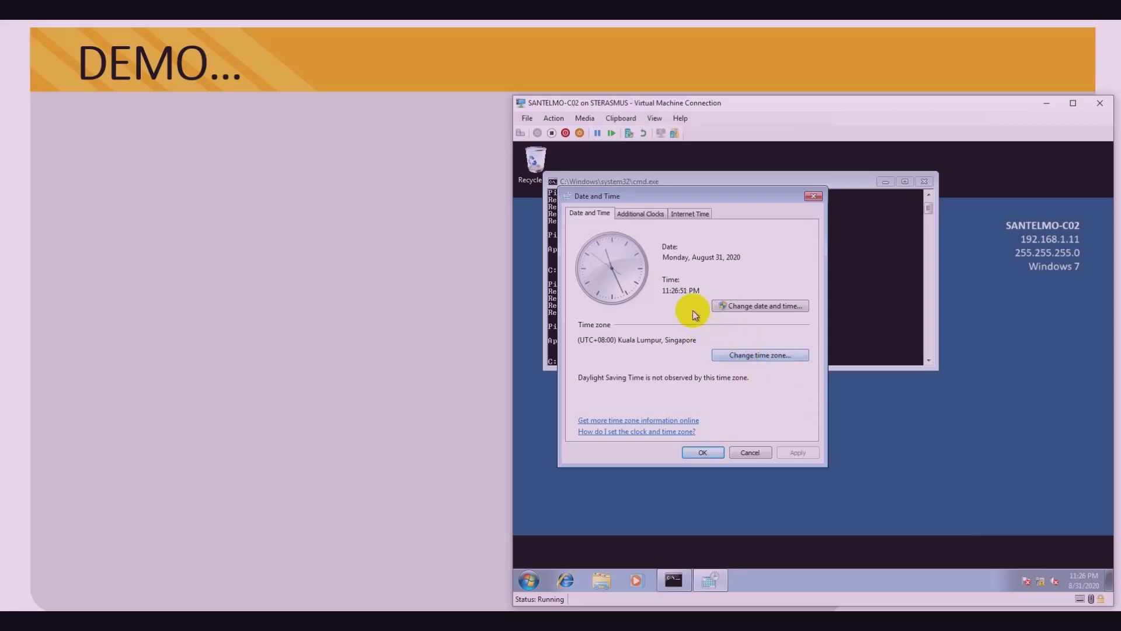
pyautogui.click(750, 310)
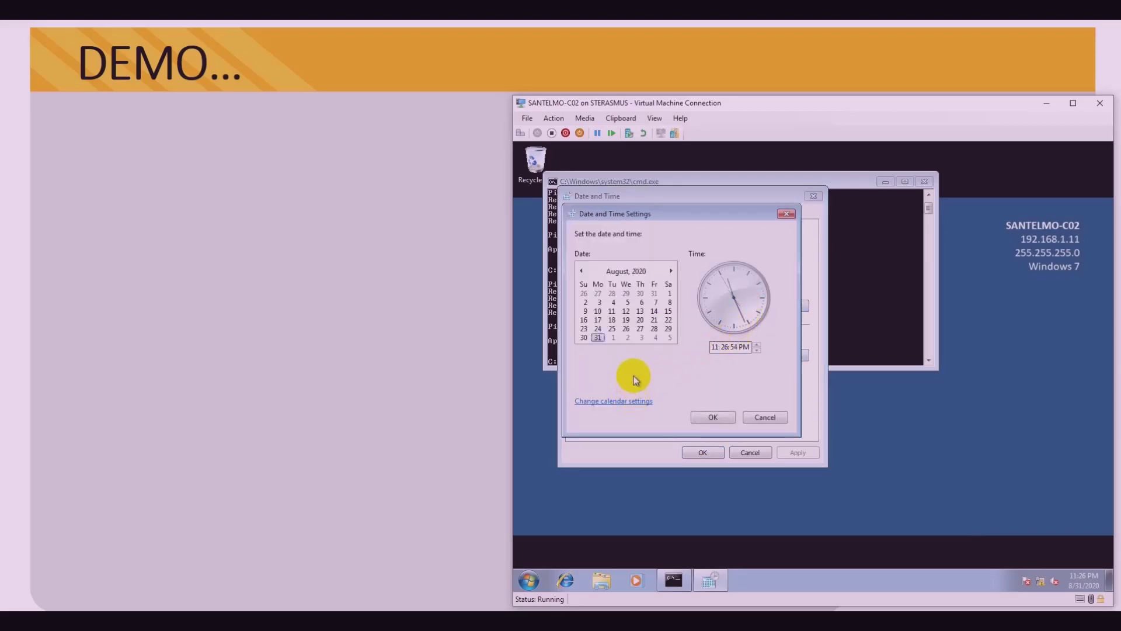
pyautogui.click(635, 404)
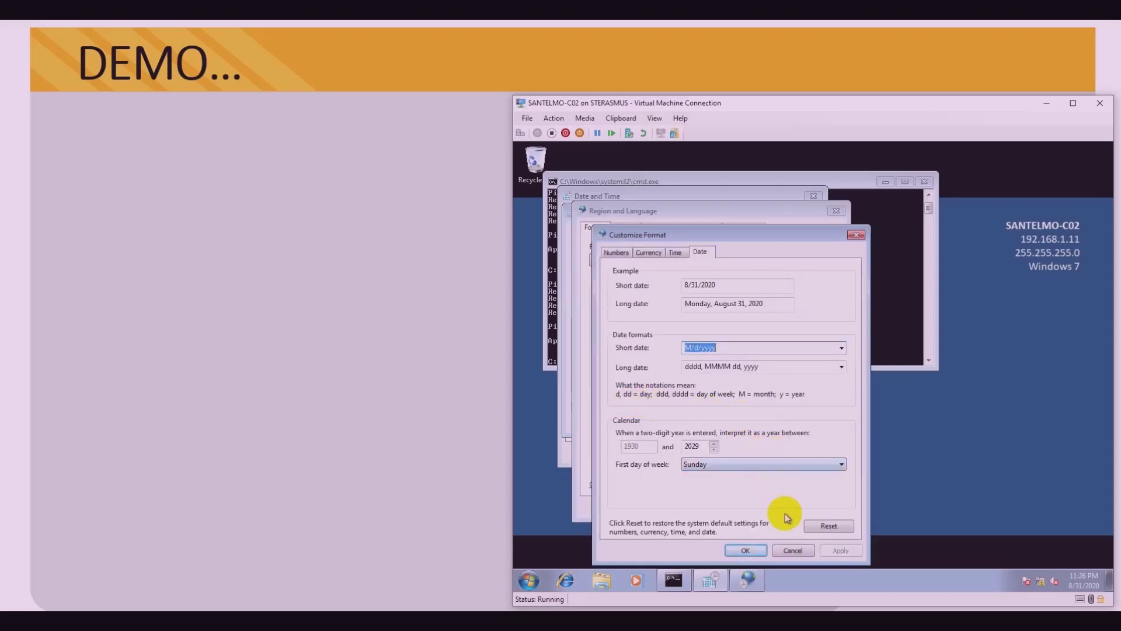
pyautogui.click(676, 255)
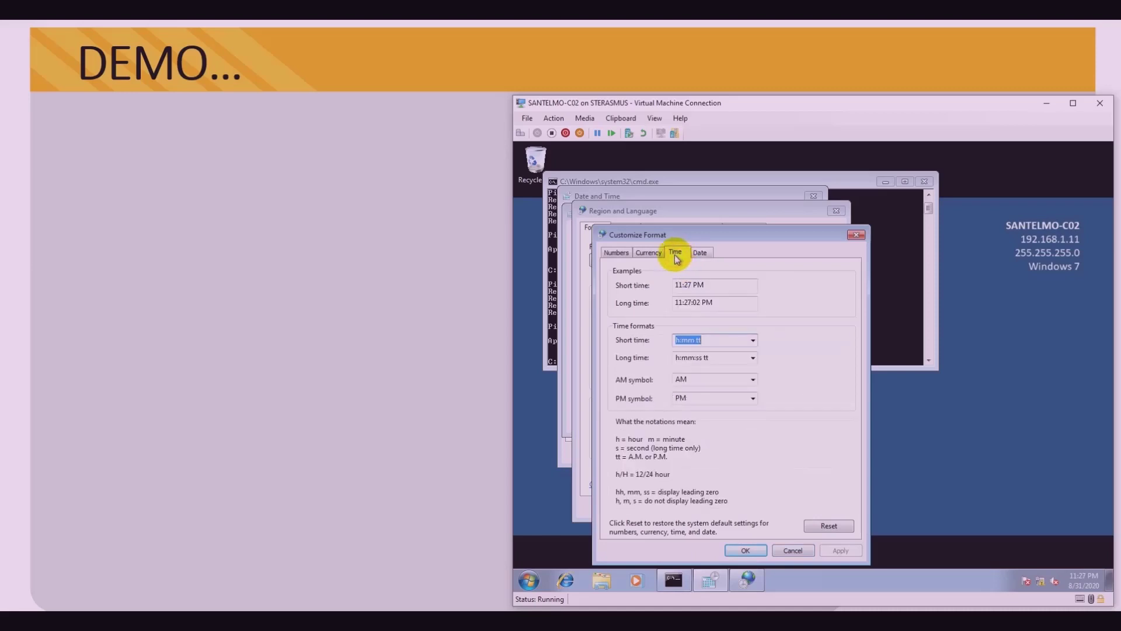
pyautogui.click(792, 549)
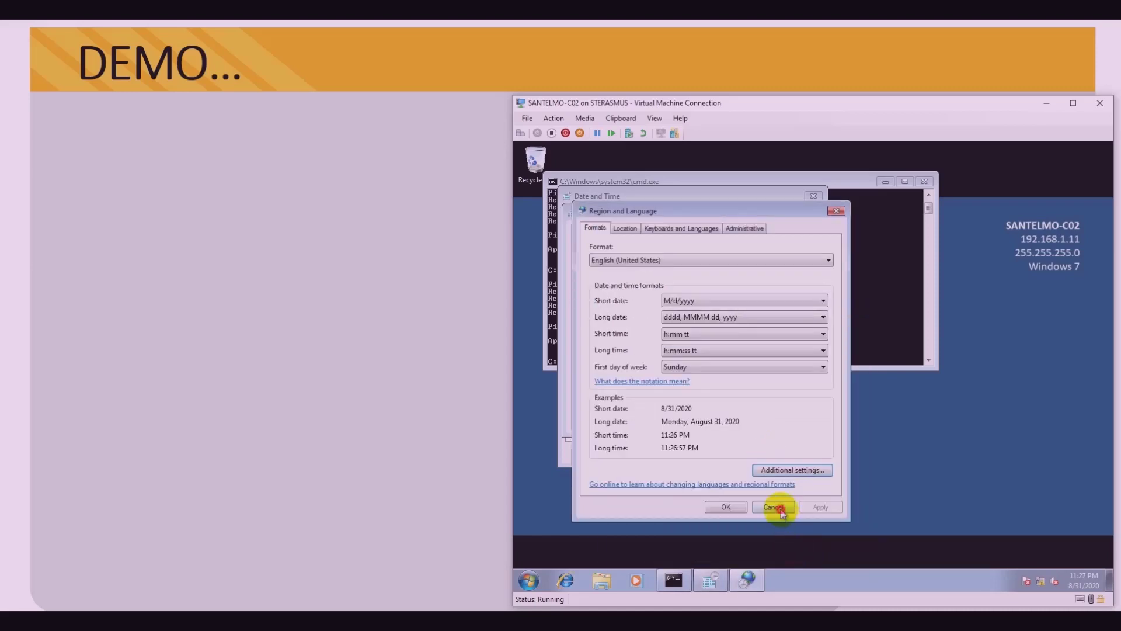
pyautogui.click(780, 508)
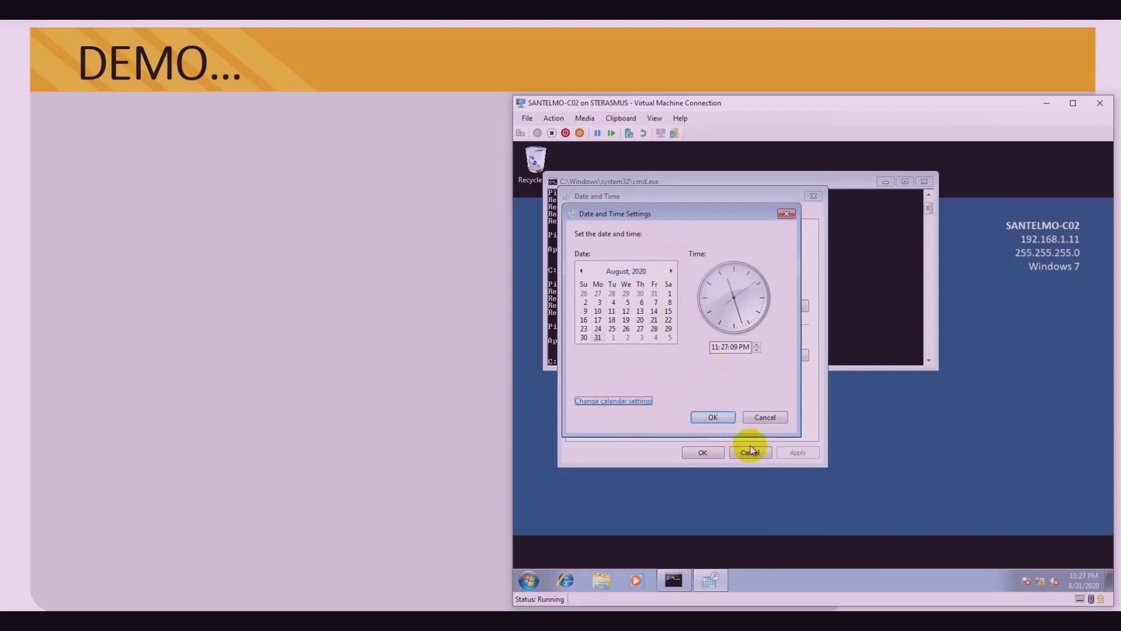
pyautogui.click(765, 418)
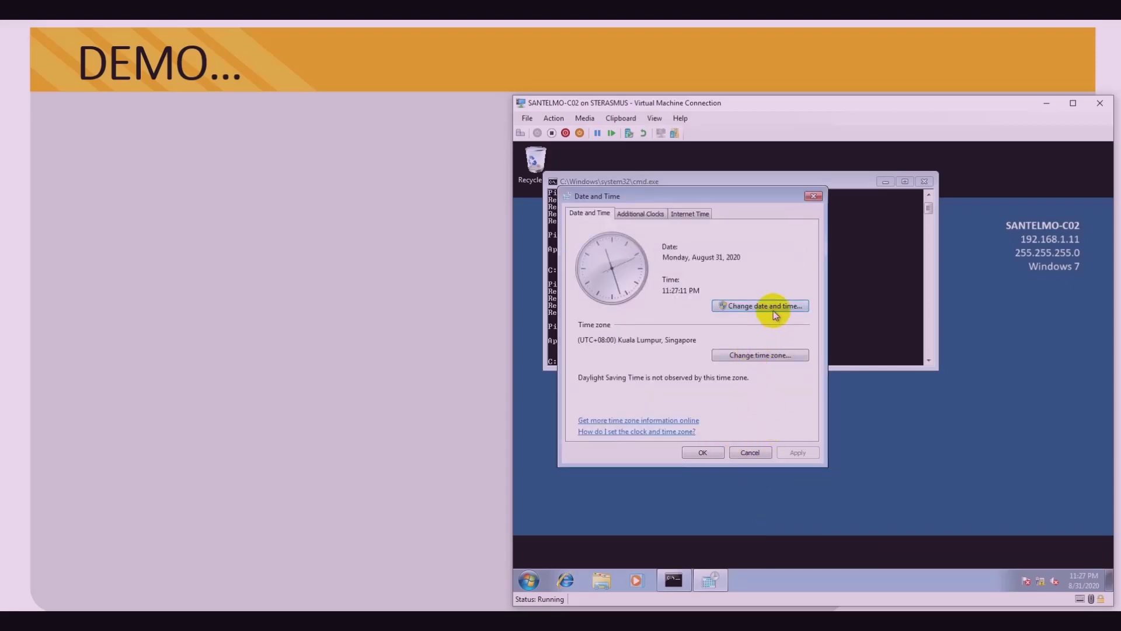
# Check SANTELMO-C02's time zone setting, accept it as (UTC+08:00) Kuala Lumpur, Singapore, and close the date and time settings.
pyautogui.click(762, 355)
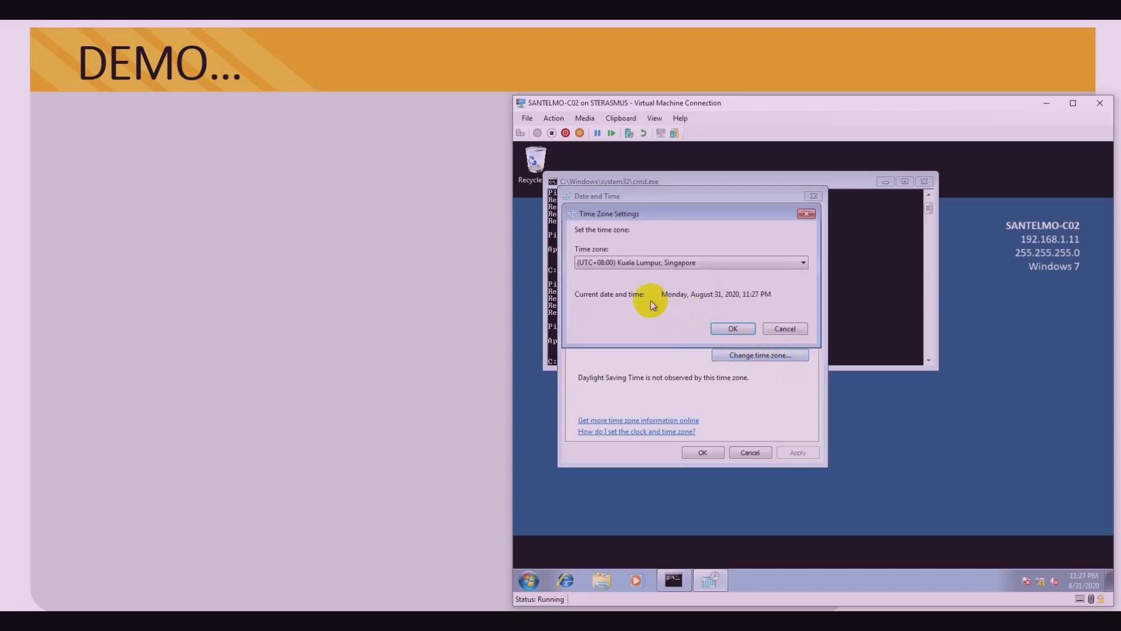
pyautogui.click(731, 330)
pyautogui.click(703, 451)
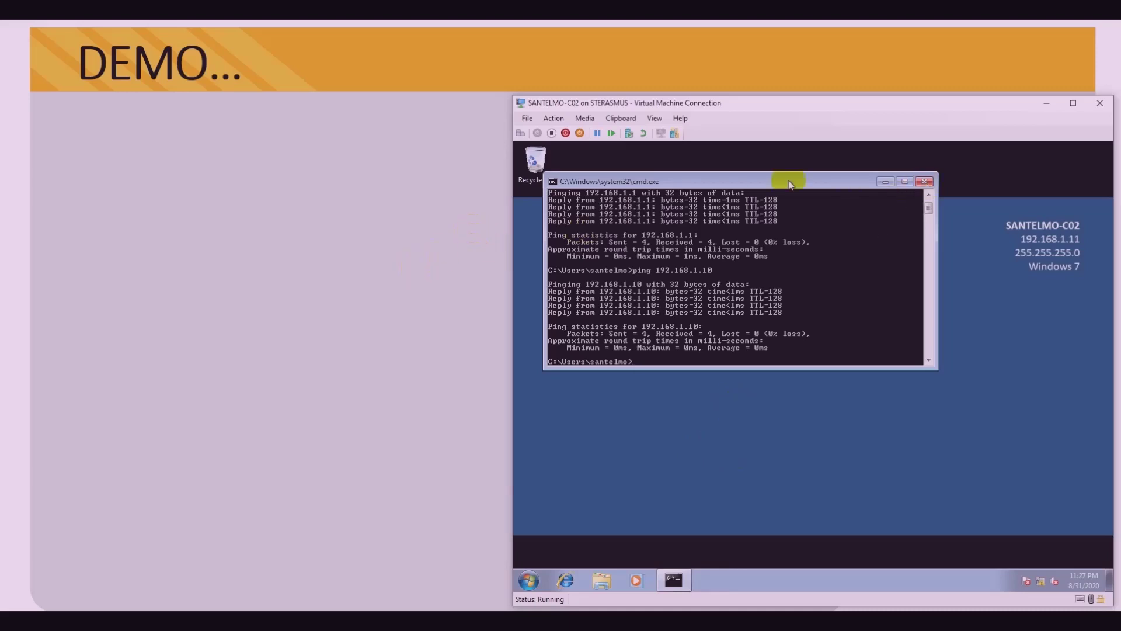
# Switch to SANTELMO-C01, close its Command Prompt and open the settings for adjusting the date and time.
pyautogui.click(1046, 103)
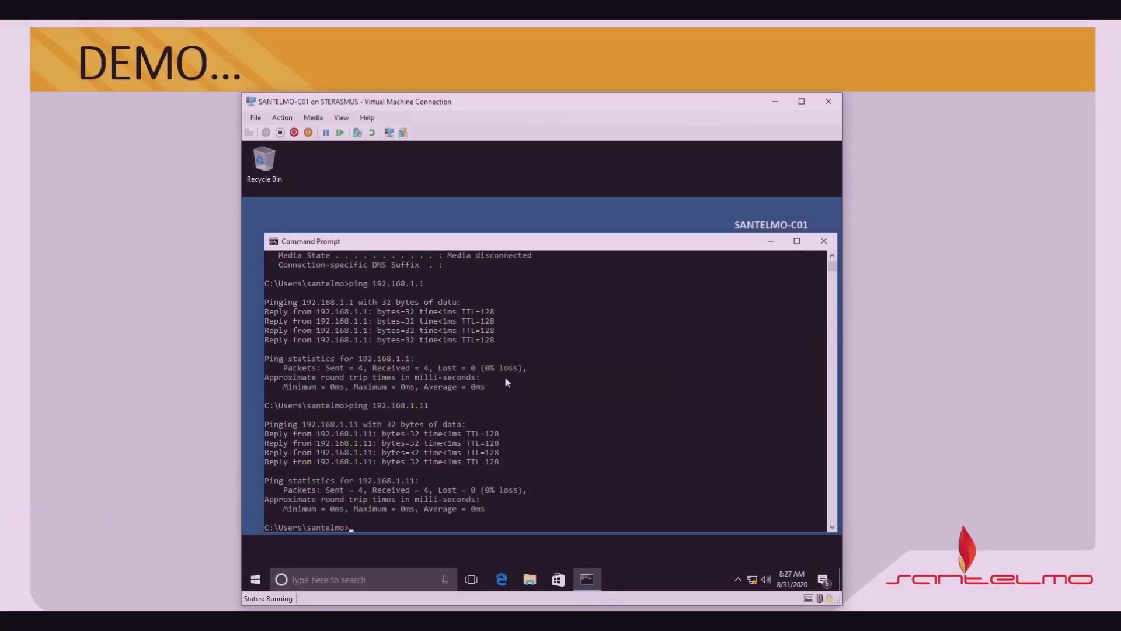
pyautogui.click(824, 241)
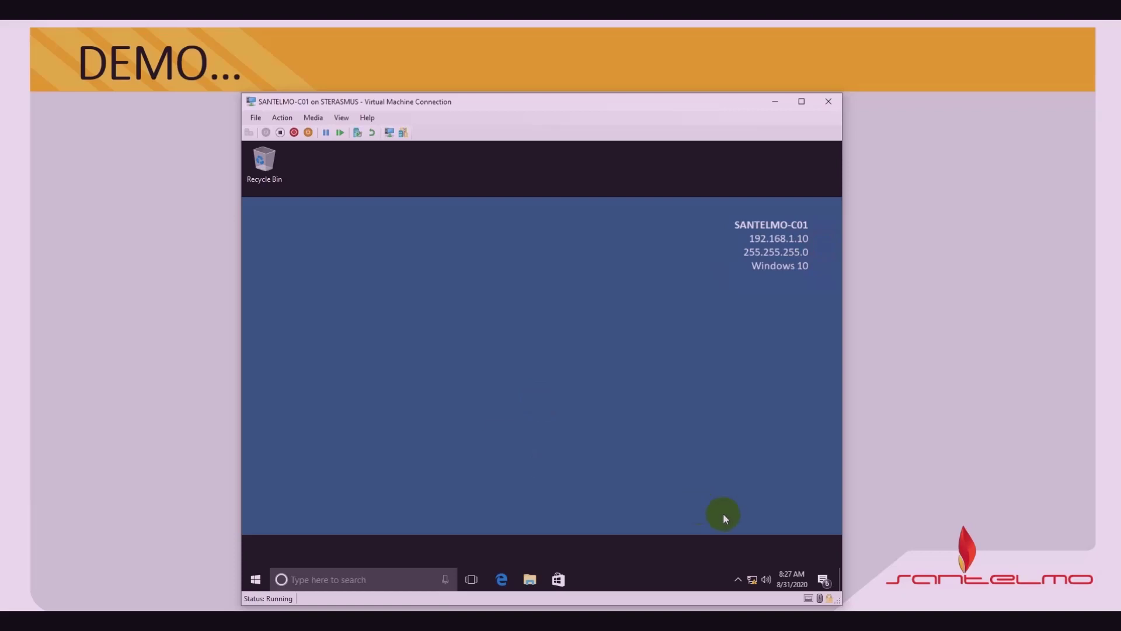
pyautogui.click(789, 577)
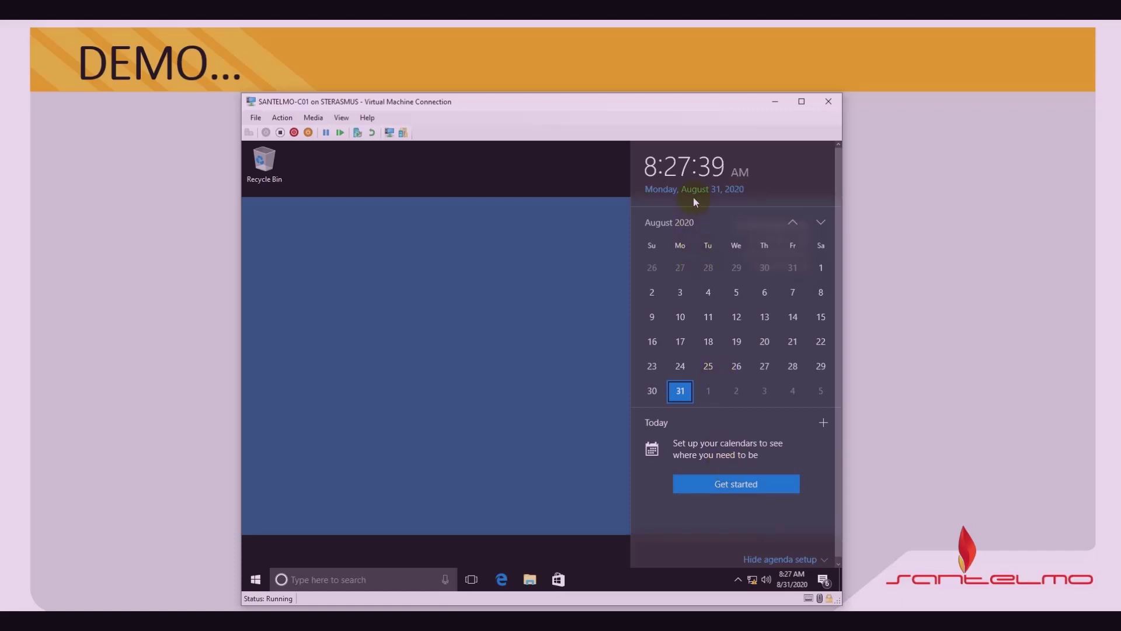
pyautogui.click(561, 430)
pyautogui.rightClick(791, 583)
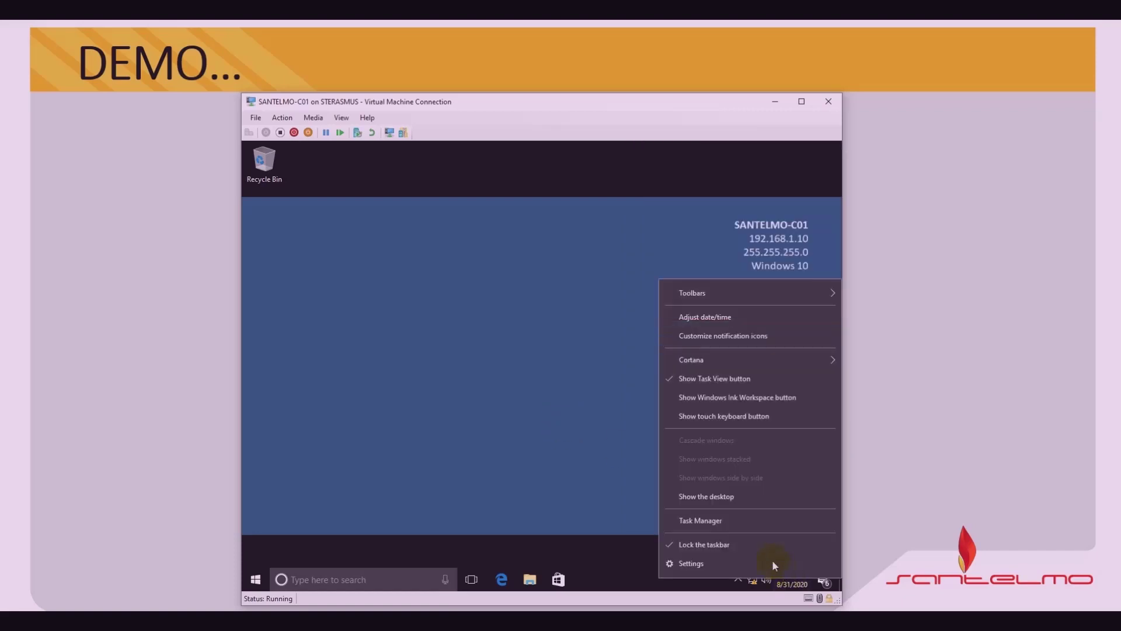
pyautogui.click(743, 322)
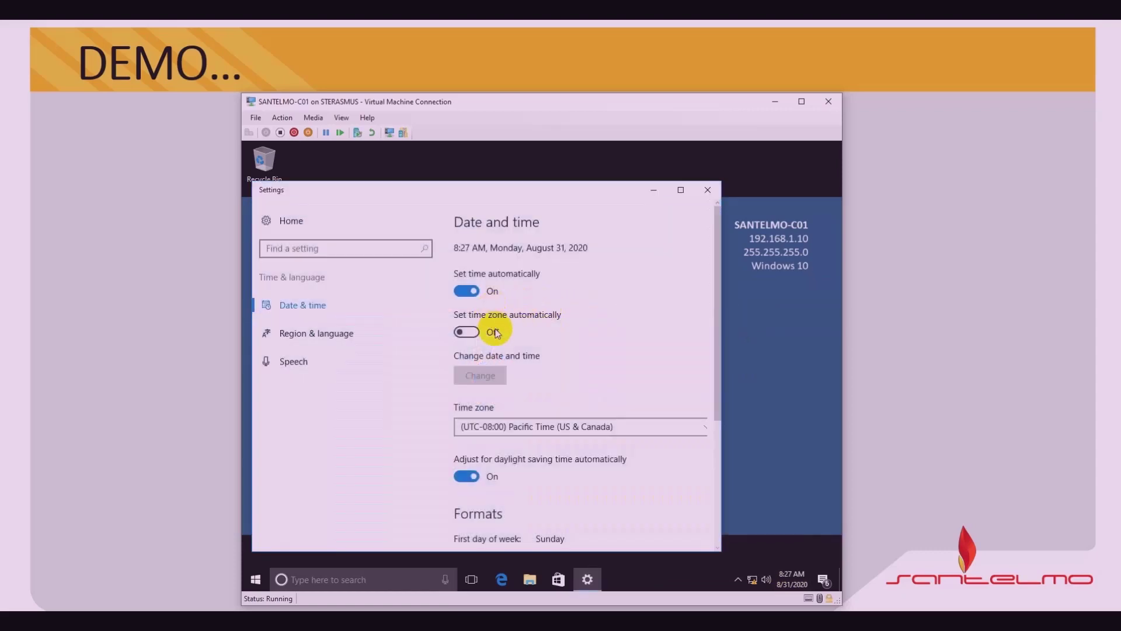
# Set SANTELMO-C01's time zone to (UTC+08:00) Kuala Lumpur, Singapore, close the settings and compare its clock with the other machines.
pyautogui.click(567, 430)
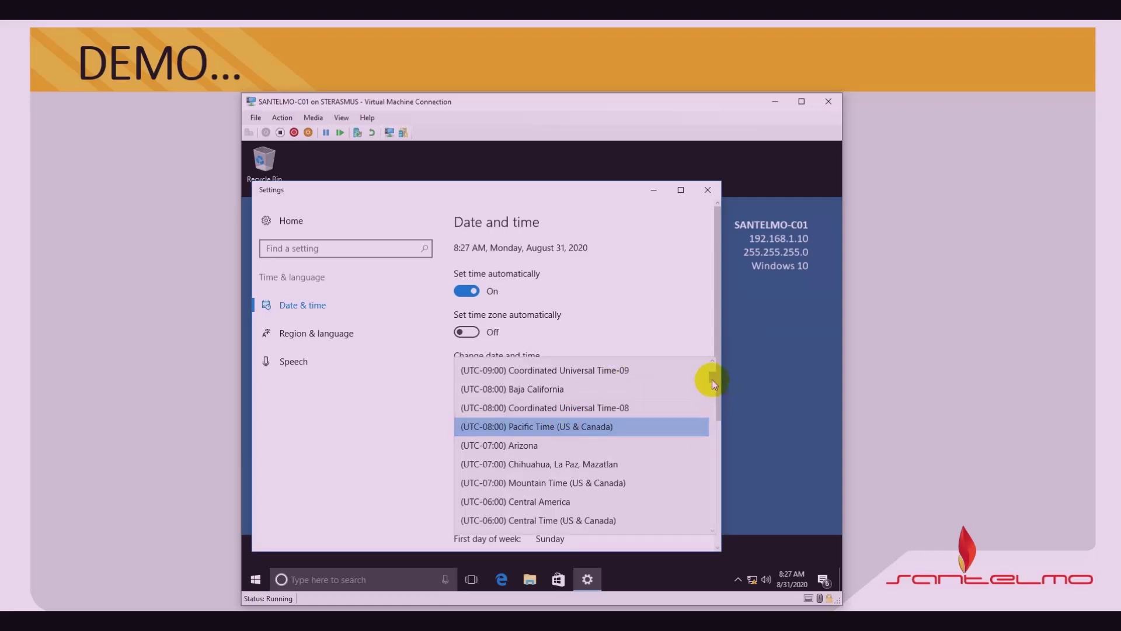
pyautogui.moveTo(712, 380); pyautogui.dragTo(695, 488)
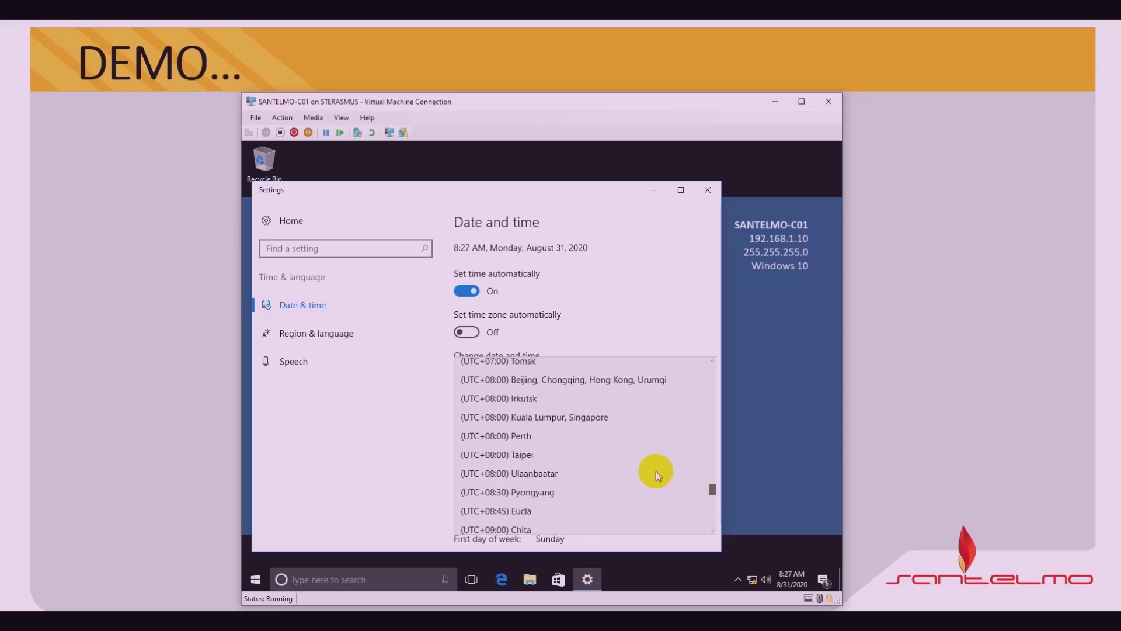
pyautogui.click(564, 422)
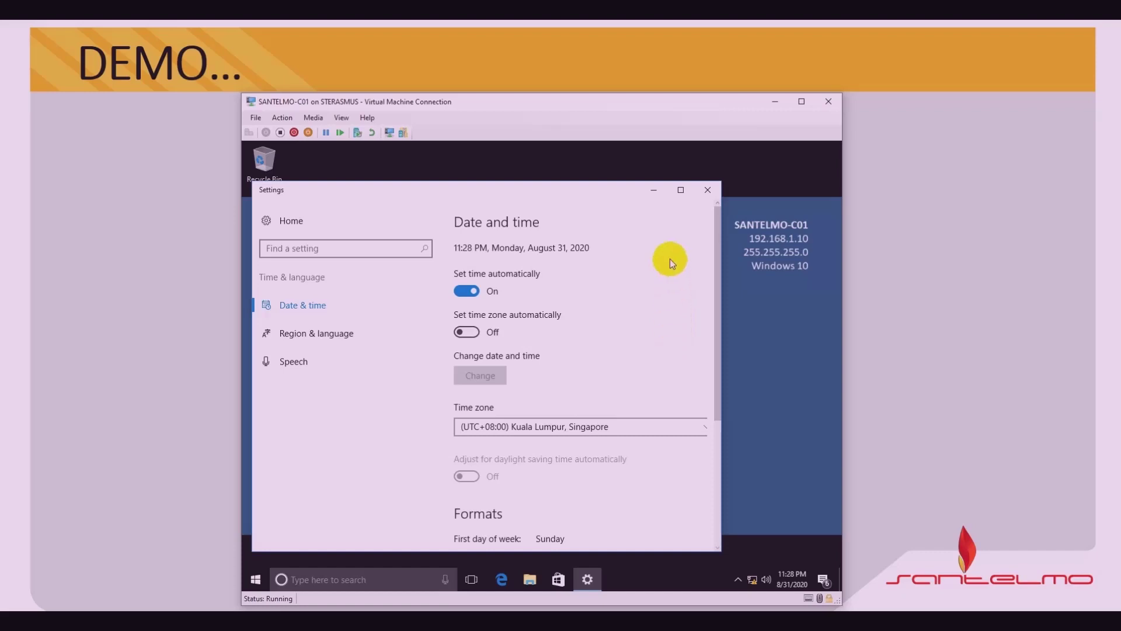
pyautogui.click(707, 191)
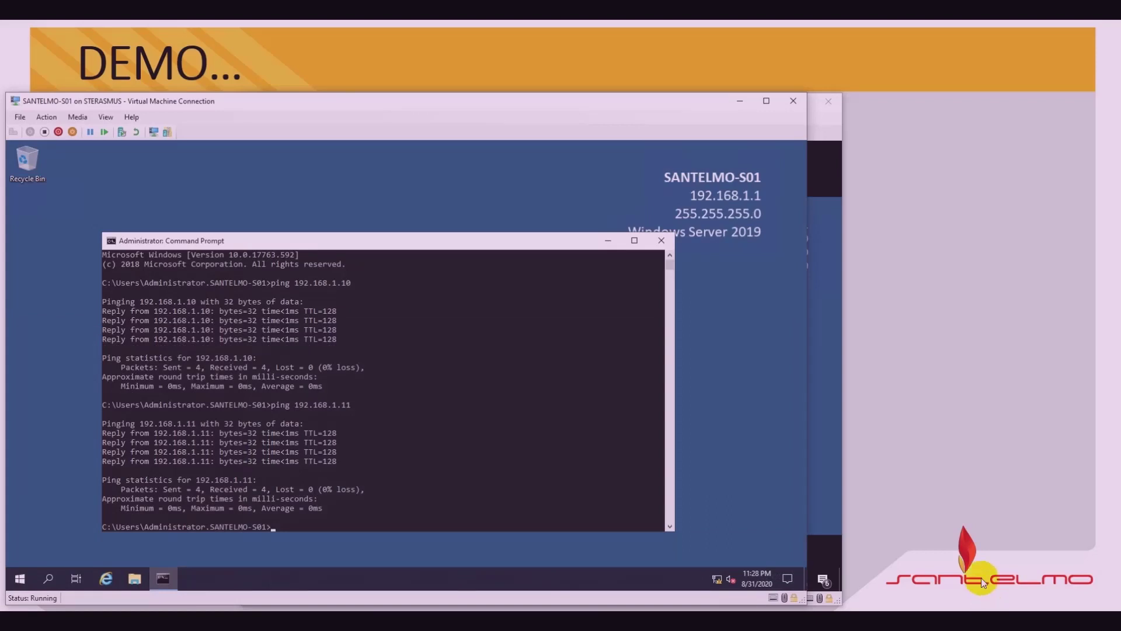
pyautogui.click(818, 465)
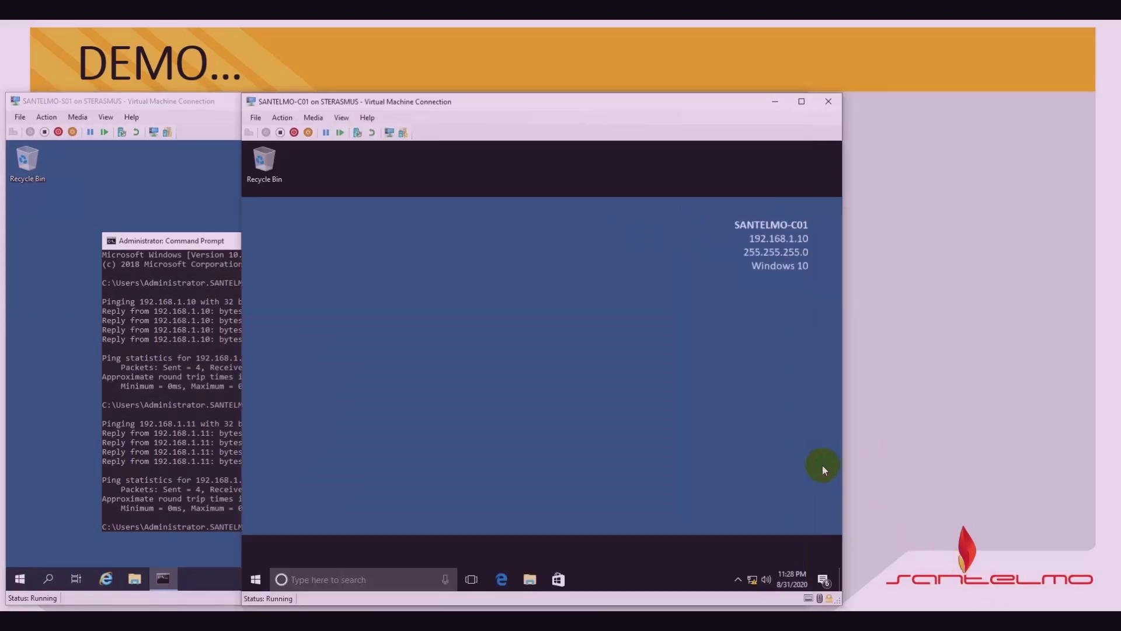
pyautogui.moveTo(752, 579)
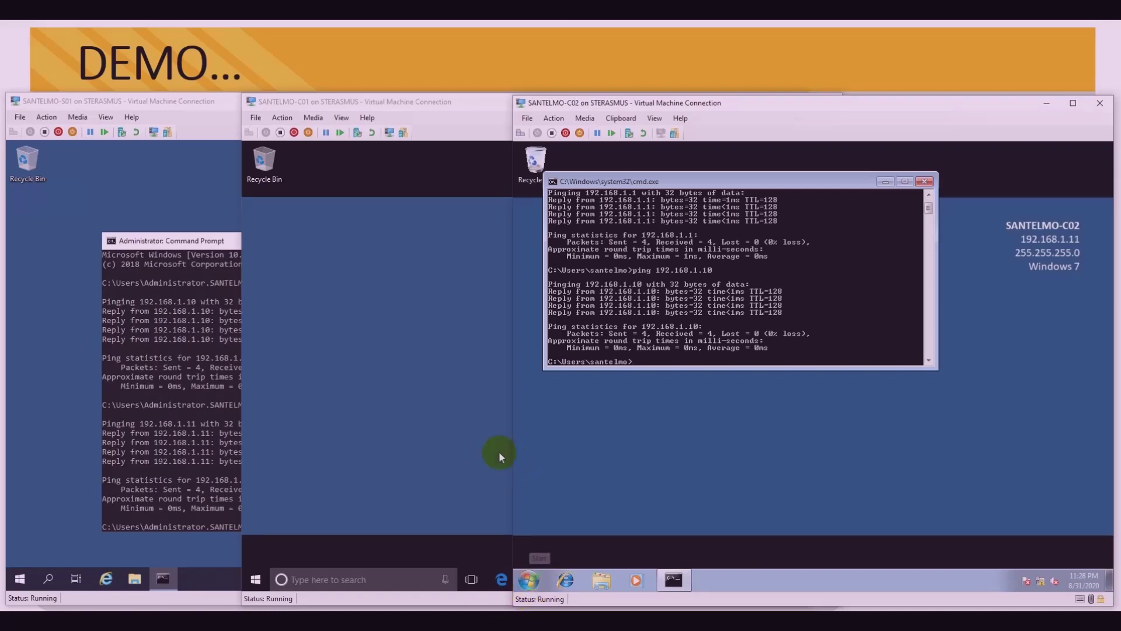
# Switch to SANTELMO-S01, close its Command Prompt and open Server Manager.
pyautogui.click(157, 210)
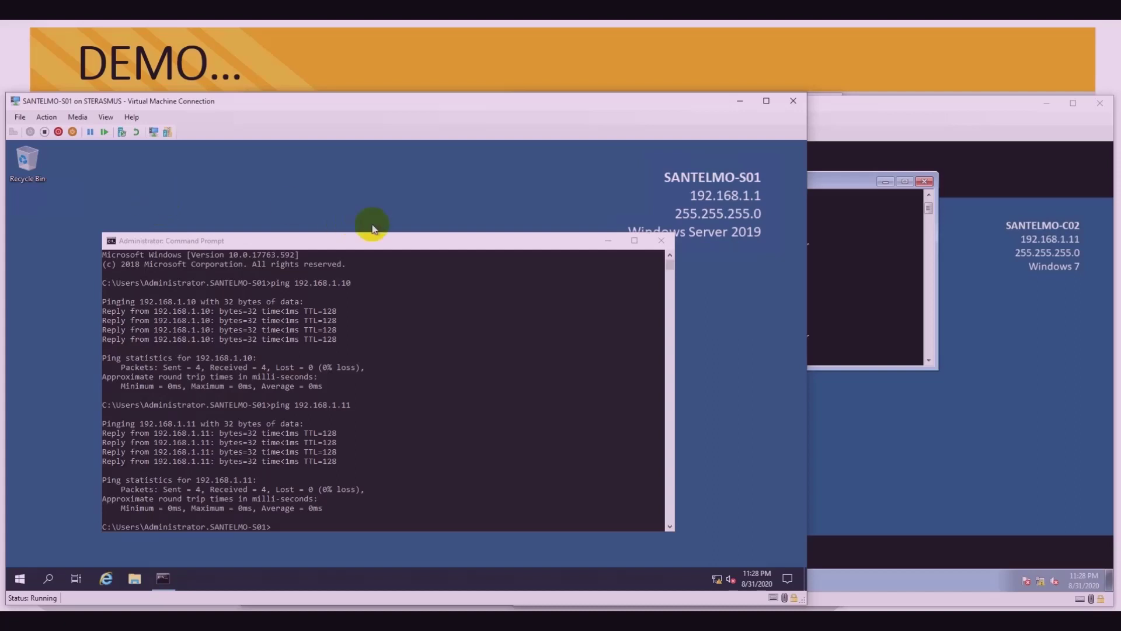
pyautogui.click(661, 242)
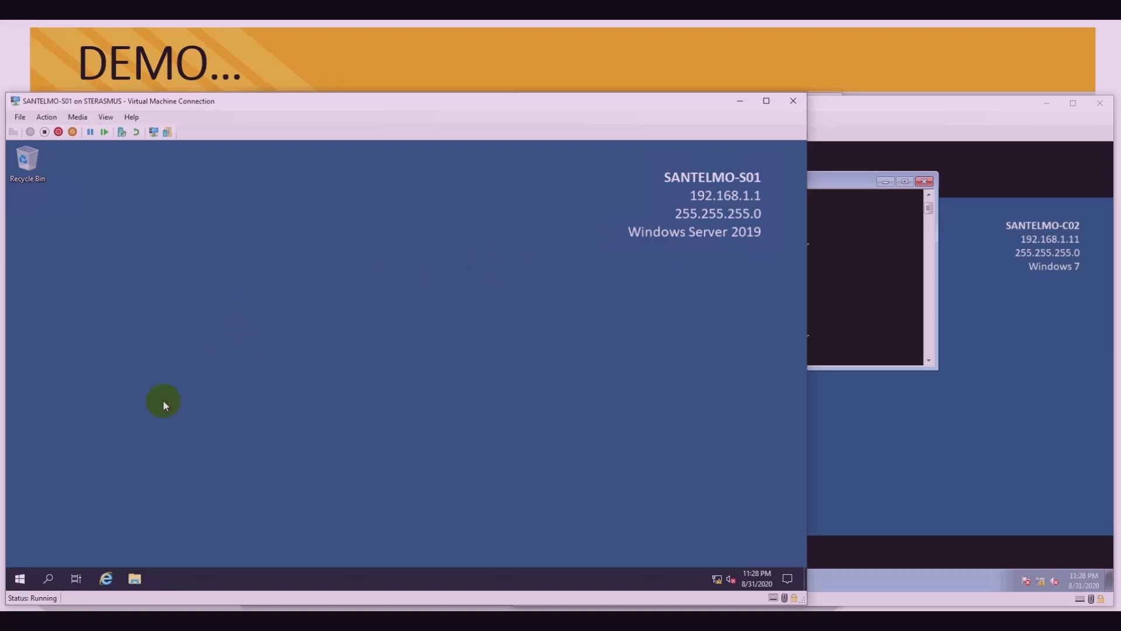
pyautogui.click(21, 577)
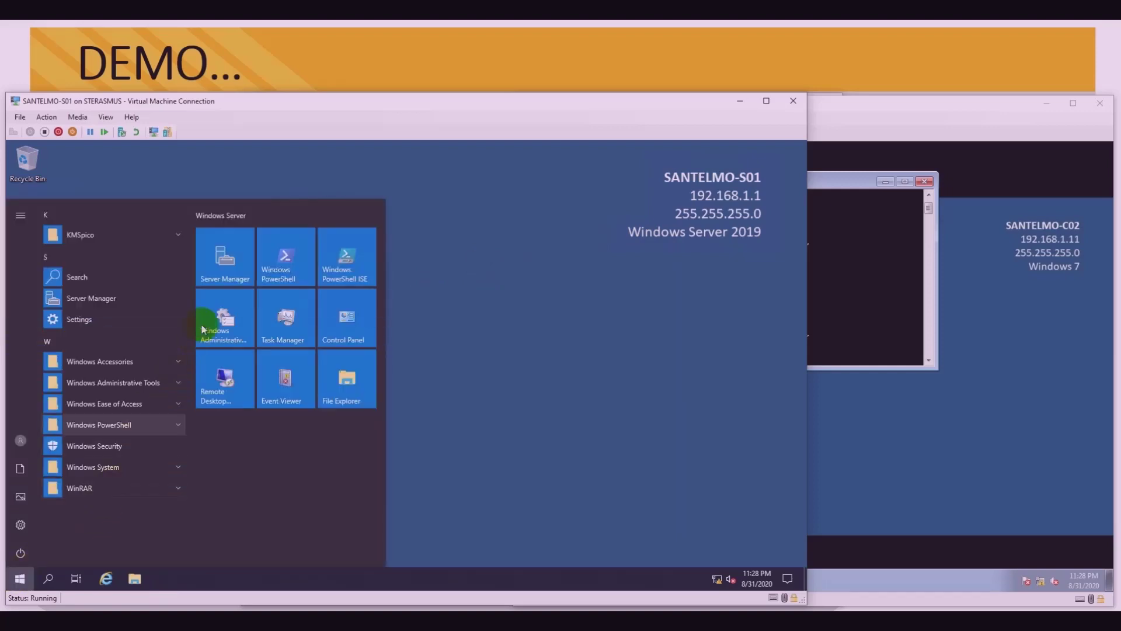
pyautogui.click(231, 251)
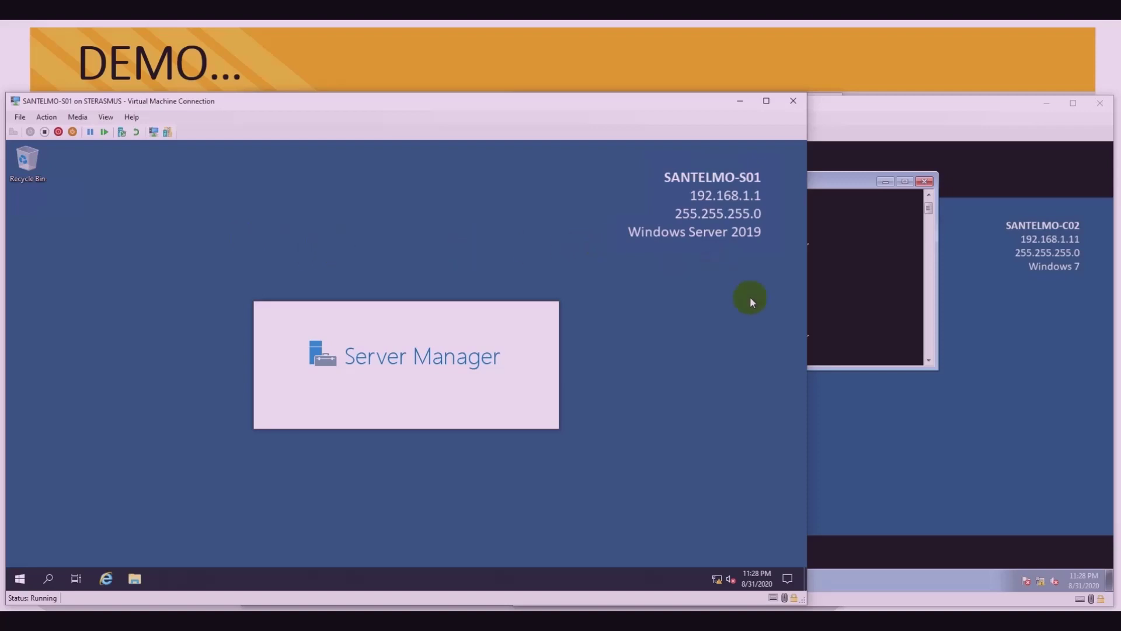
# On SANTELMO-C02, view the system properties down to the computer name and workgroup settings, and minimize the window.
pyautogui.click(902, 415)
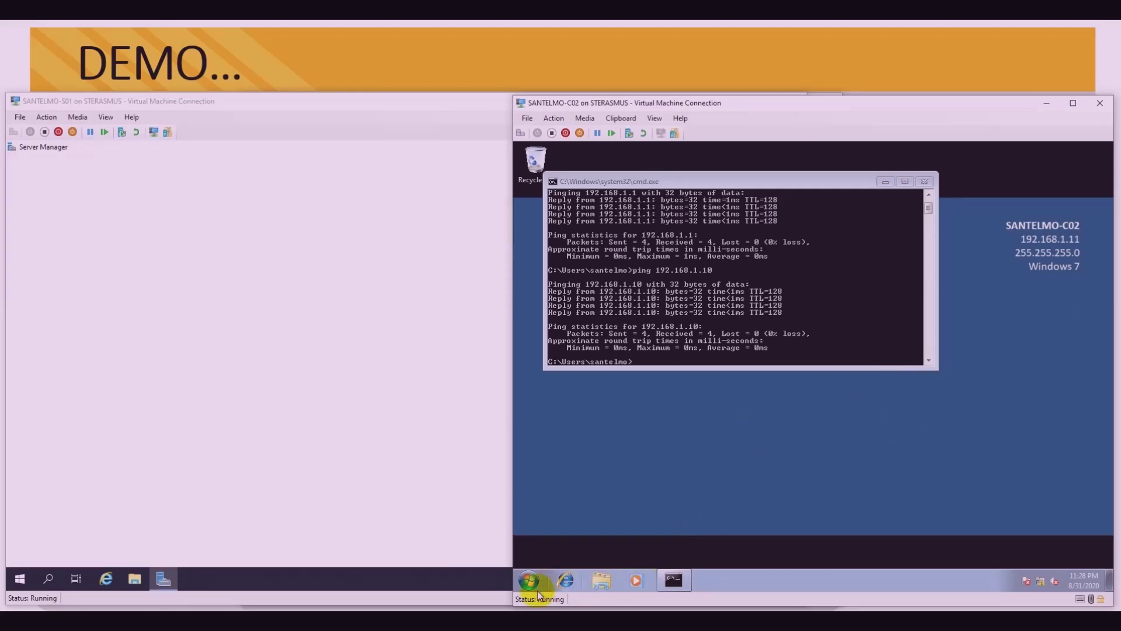
pyautogui.click(531, 580)
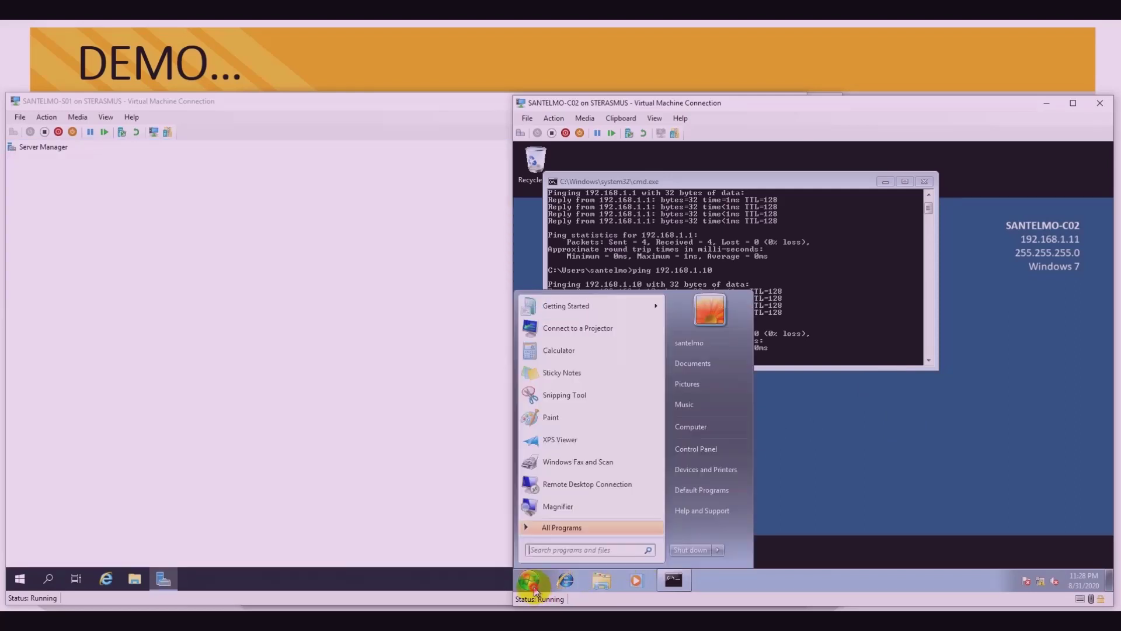
pyautogui.rightClick(706, 431)
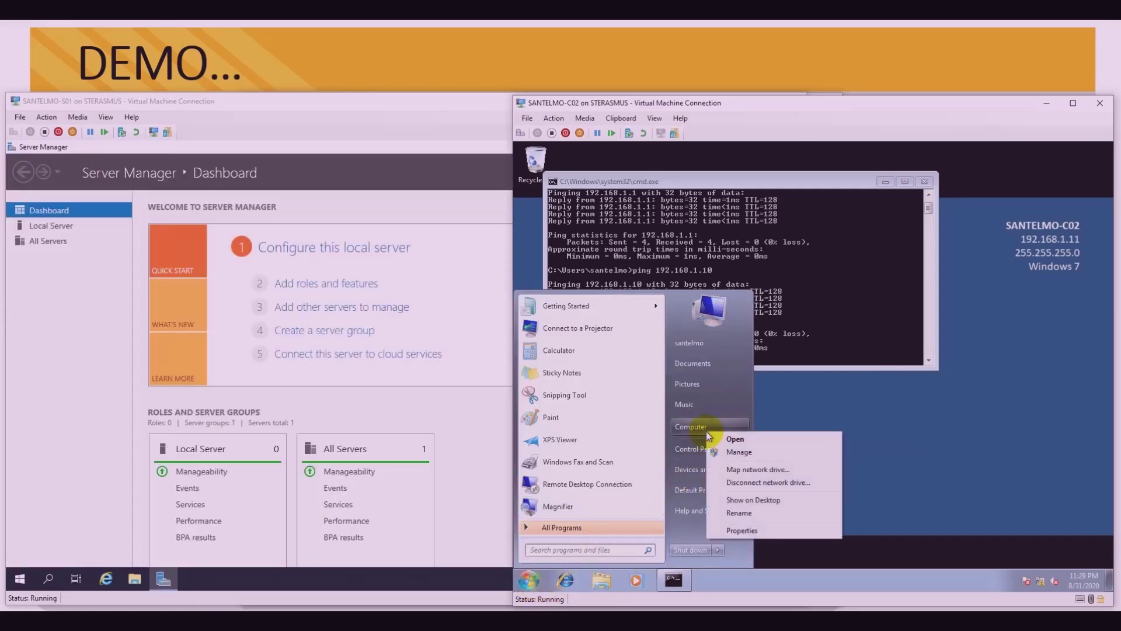
pyautogui.click(746, 533)
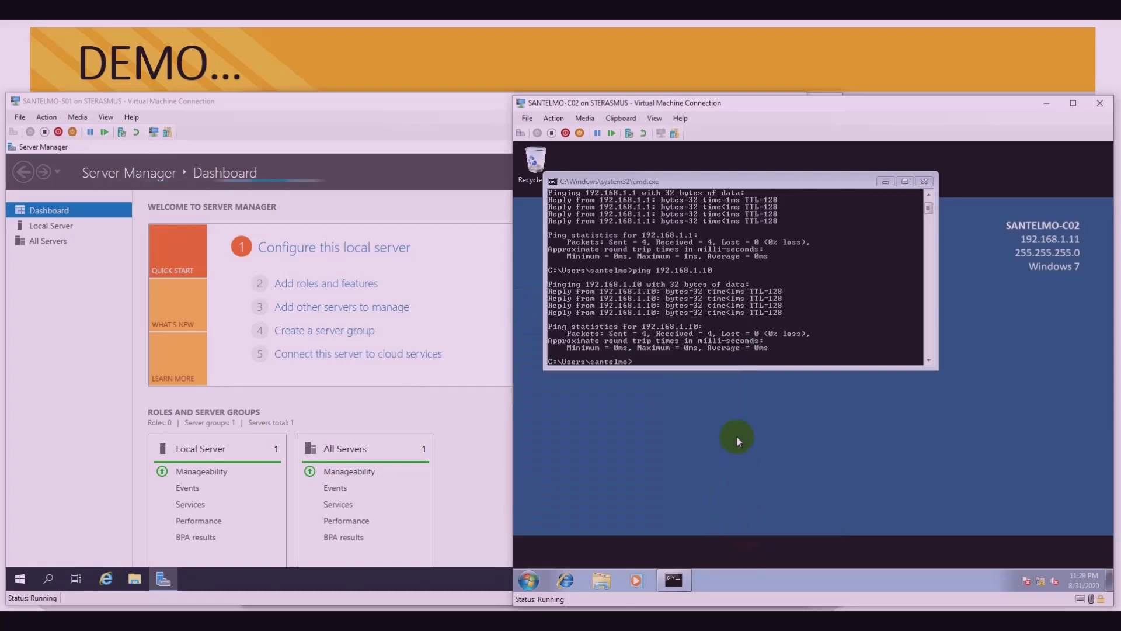
pyautogui.scroll(-1, 798, 406)
pyautogui.scroll(-1, 798, 406)
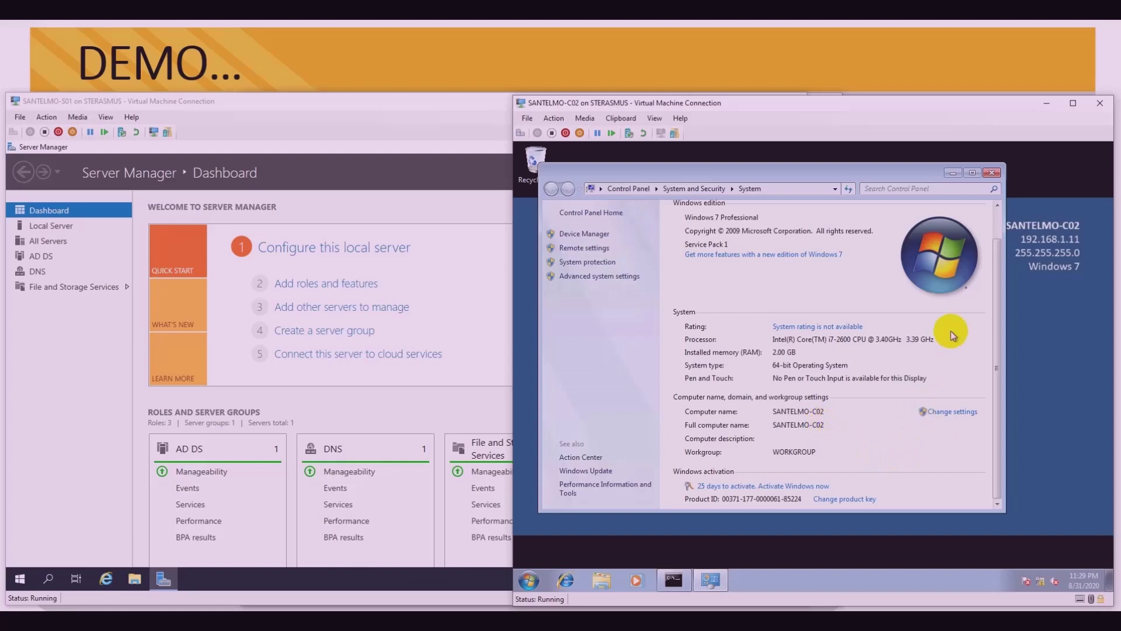
pyautogui.click(950, 177)
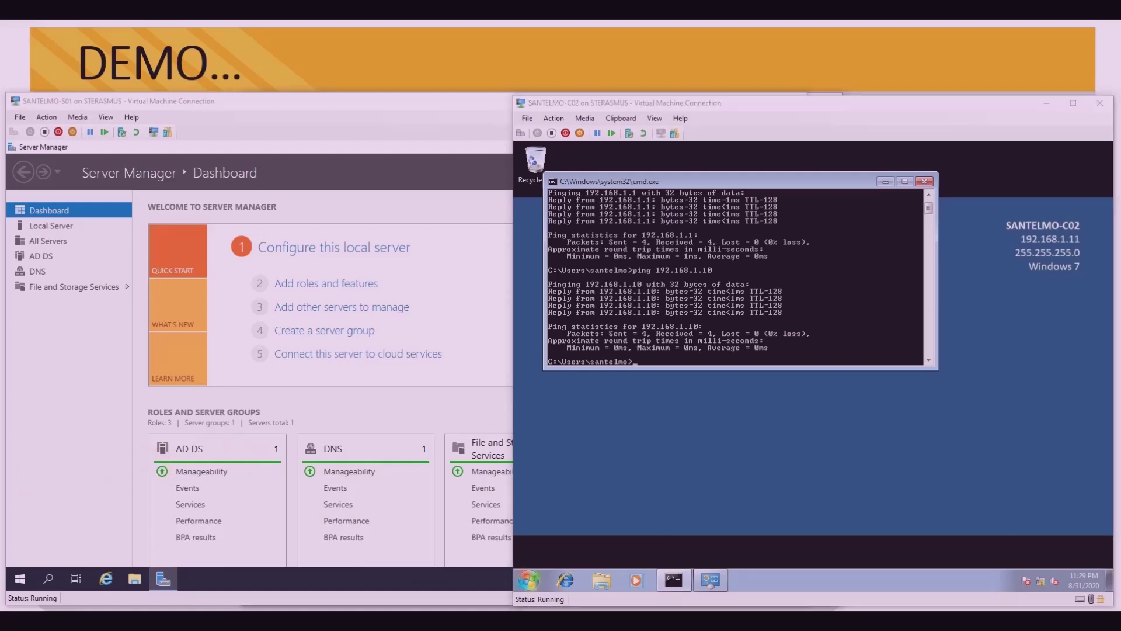
# On SANTELMO-C01, open This PC's properties and check the computer name and workgroup.
pyautogui.hotkey('alt', 'Tab')
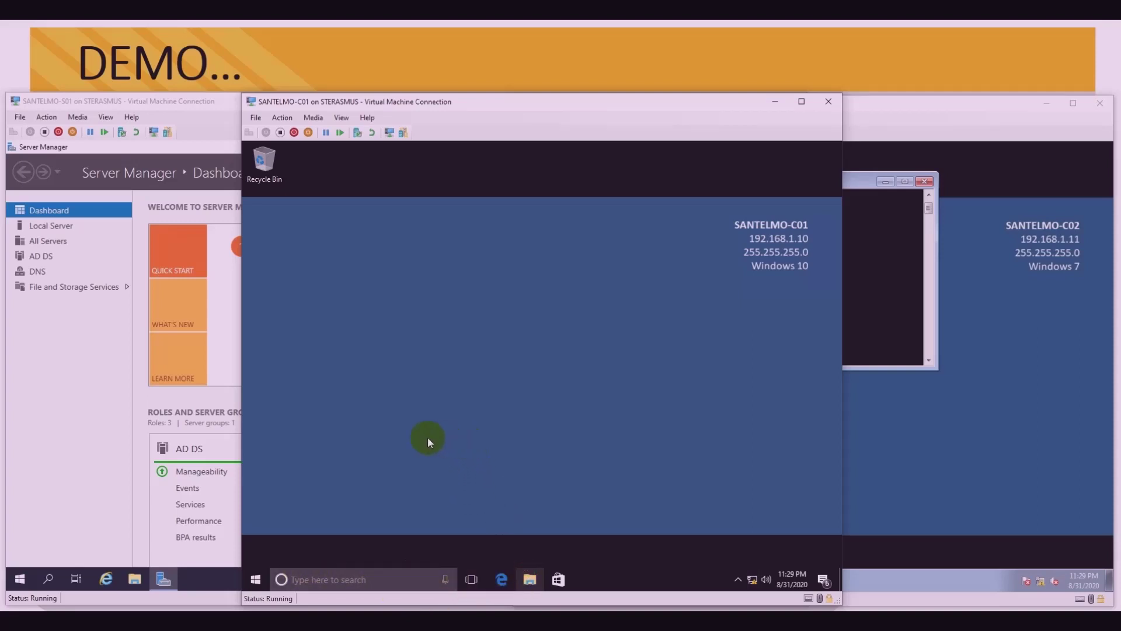
pyautogui.press('super+e')
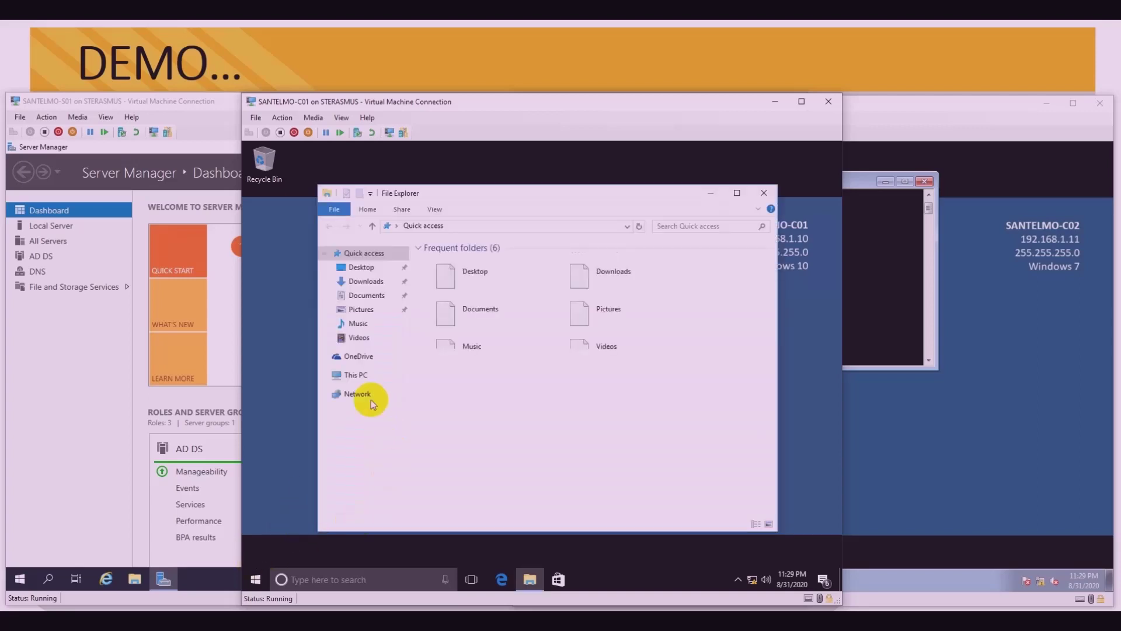
pyautogui.rightClick(356, 377)
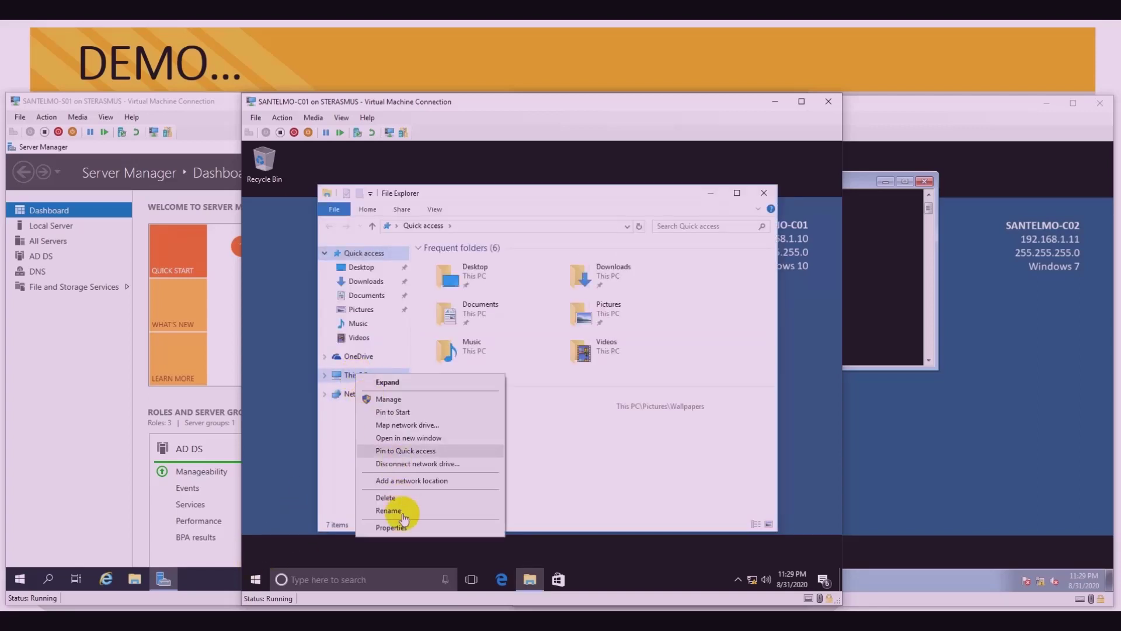
pyautogui.click(405, 529)
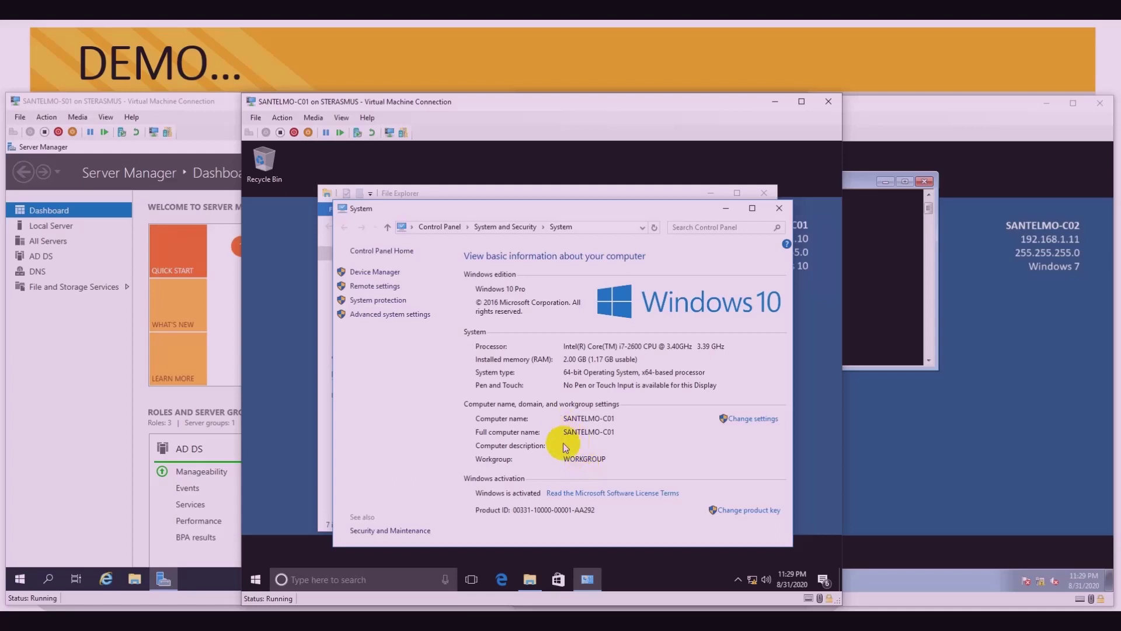
pyautogui.click(296, 331)
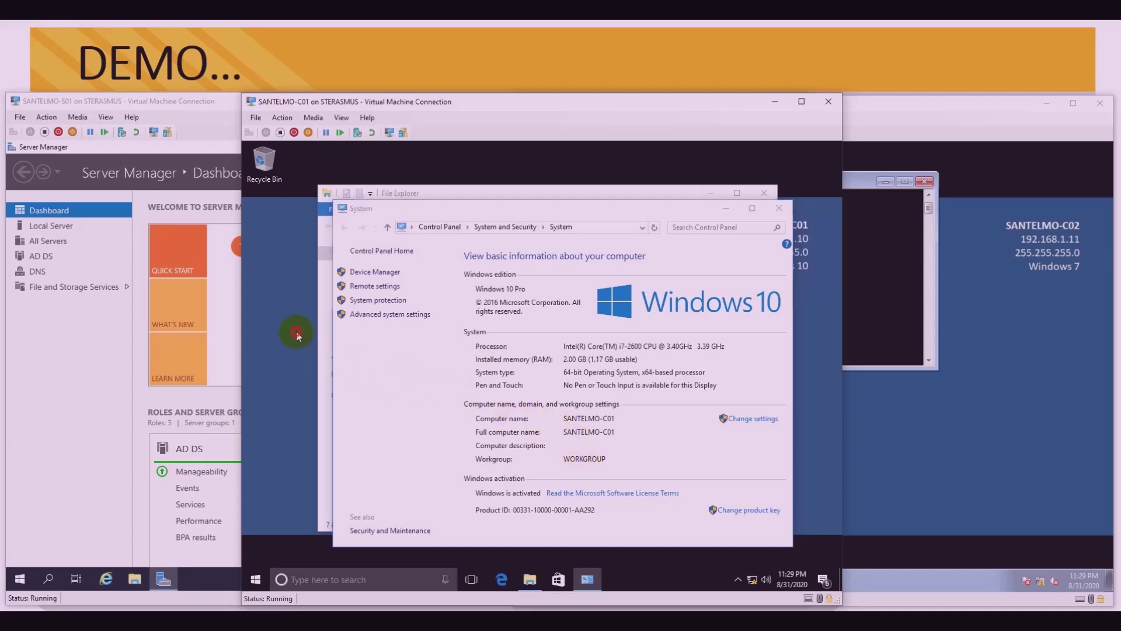
# On SANTELMO-S01, open Active Directory Users and Computers from Server Manager and inspect the Computers container of santelmo.net.
pyautogui.click(72, 357)
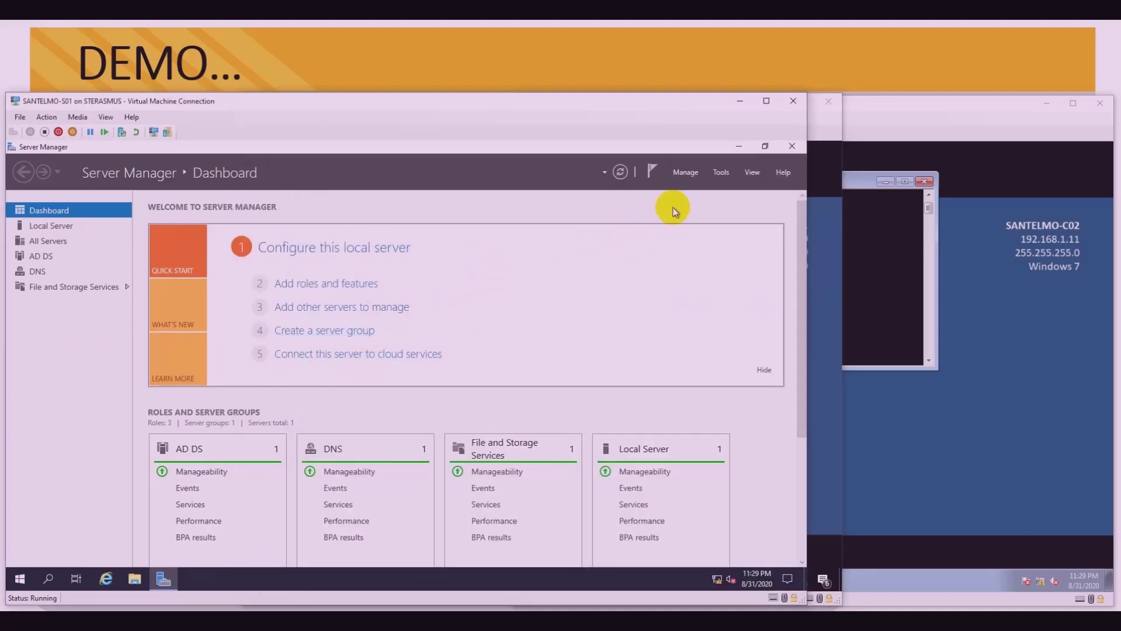
pyautogui.click(691, 172)
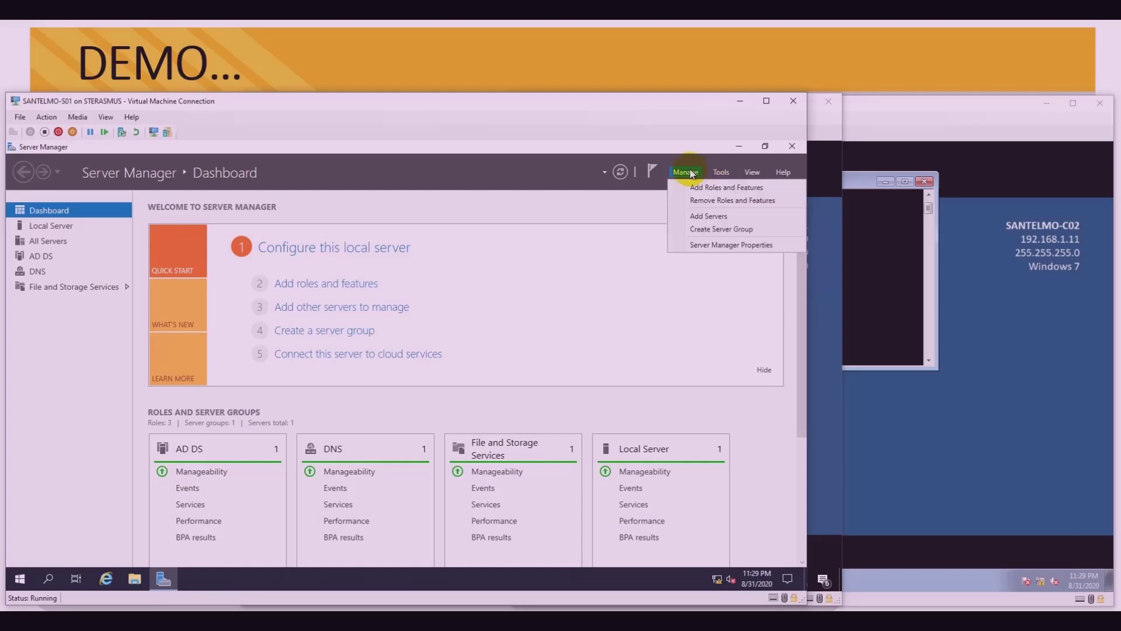
pyautogui.click(722, 172)
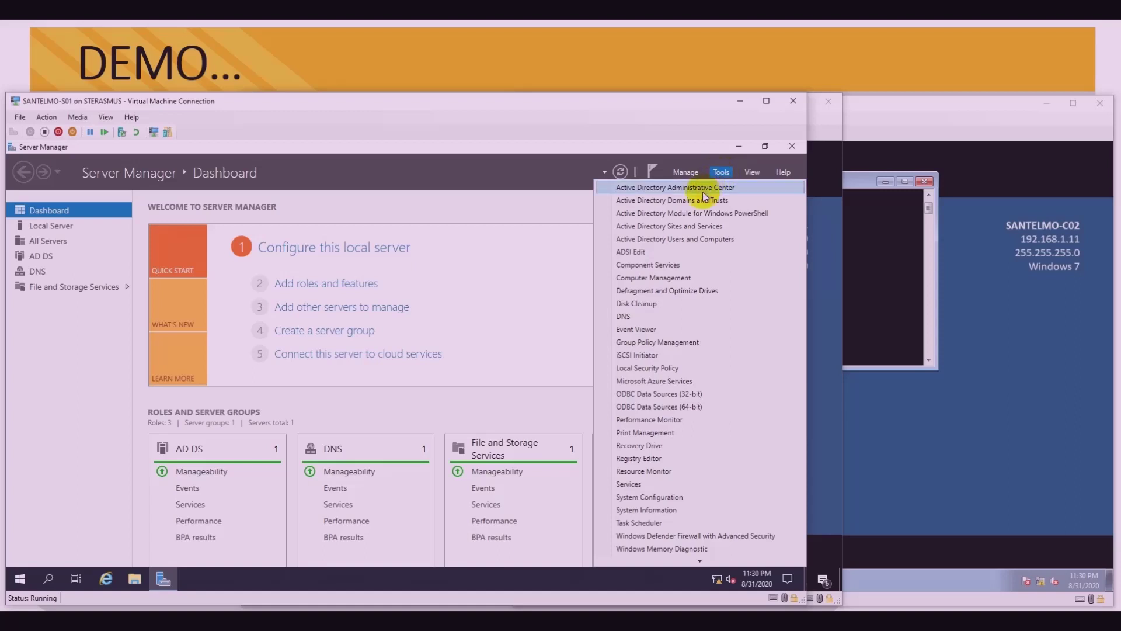
pyautogui.click(688, 240)
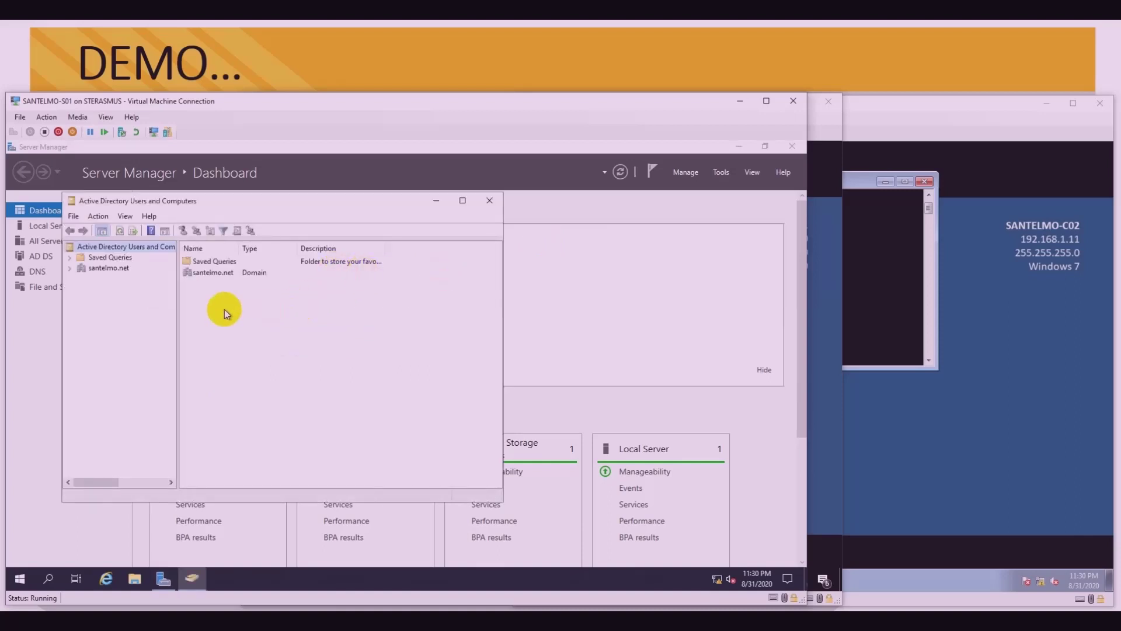
pyautogui.click(71, 269)
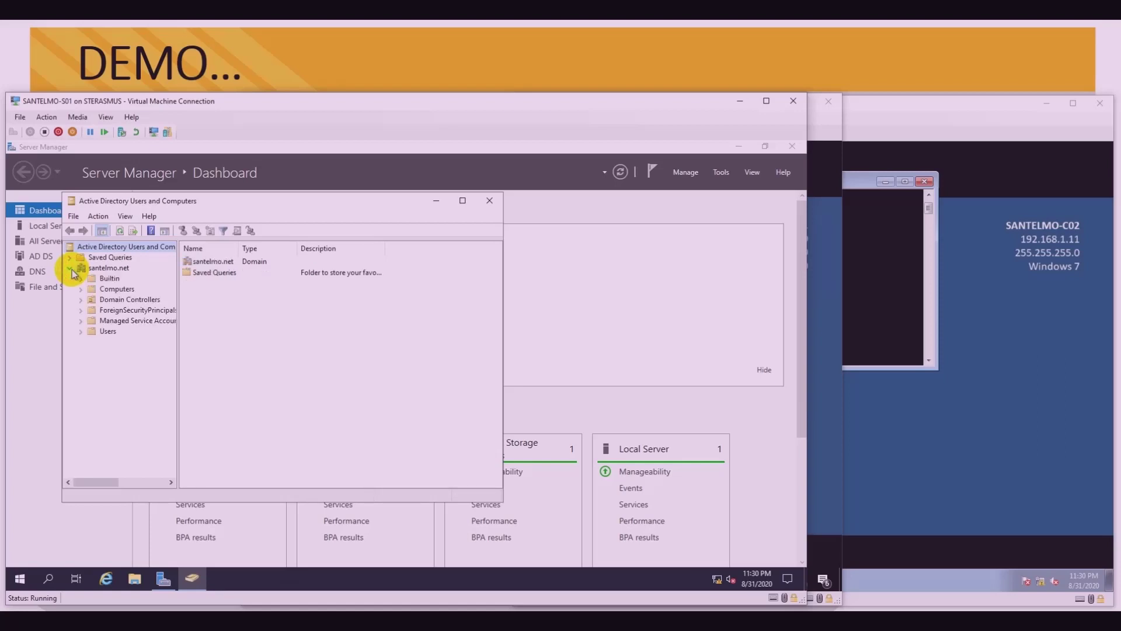
pyautogui.click(111, 289)
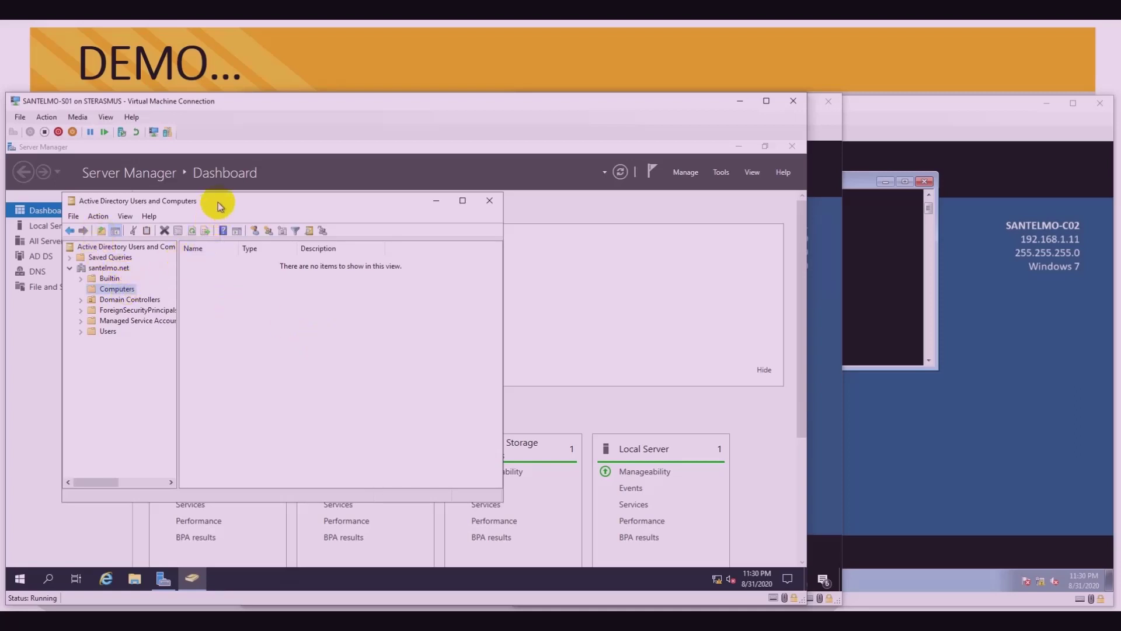
pyautogui.moveTo(218, 202); pyautogui.dragTo(201, 206)
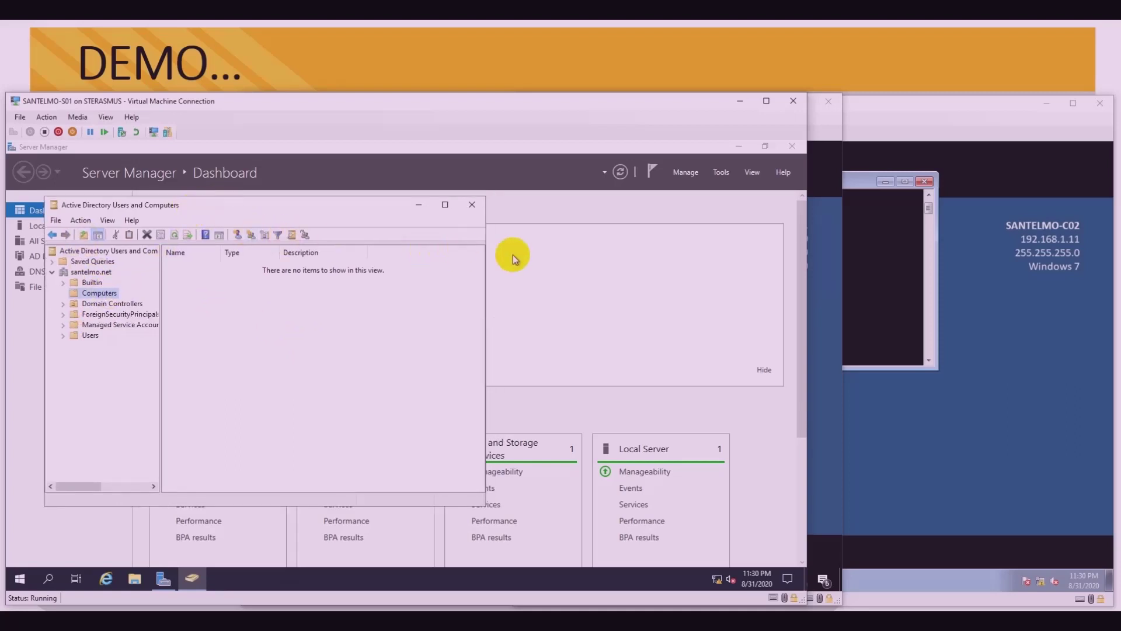
# Return to SANTELMO-C01 and close its System and File Explorer windows.
pyautogui.click(821, 247)
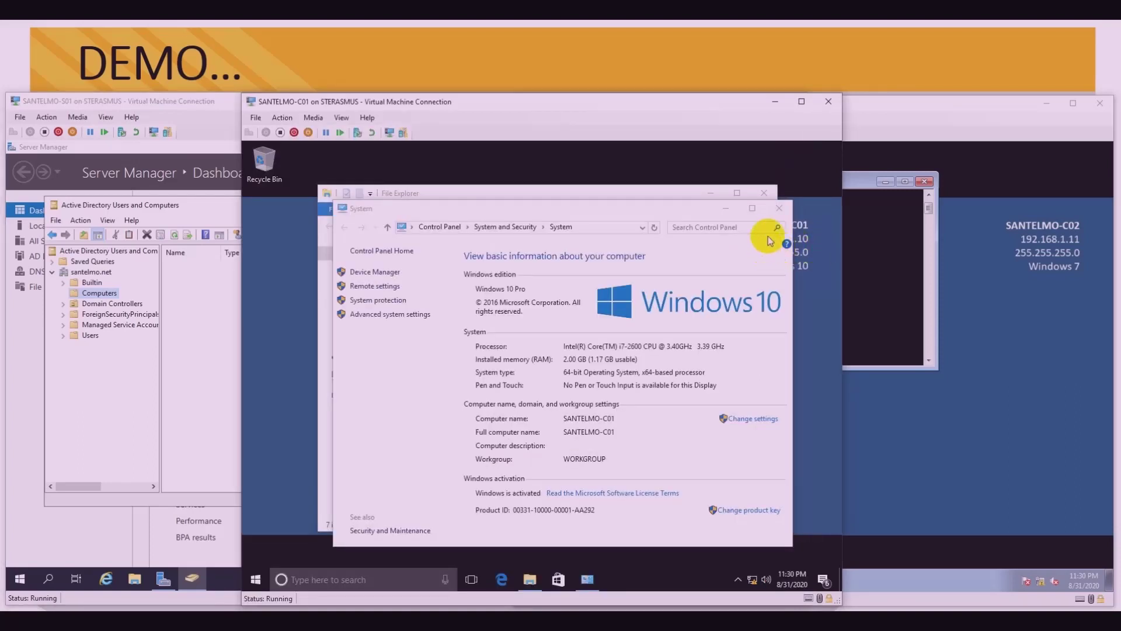
pyautogui.click(779, 208)
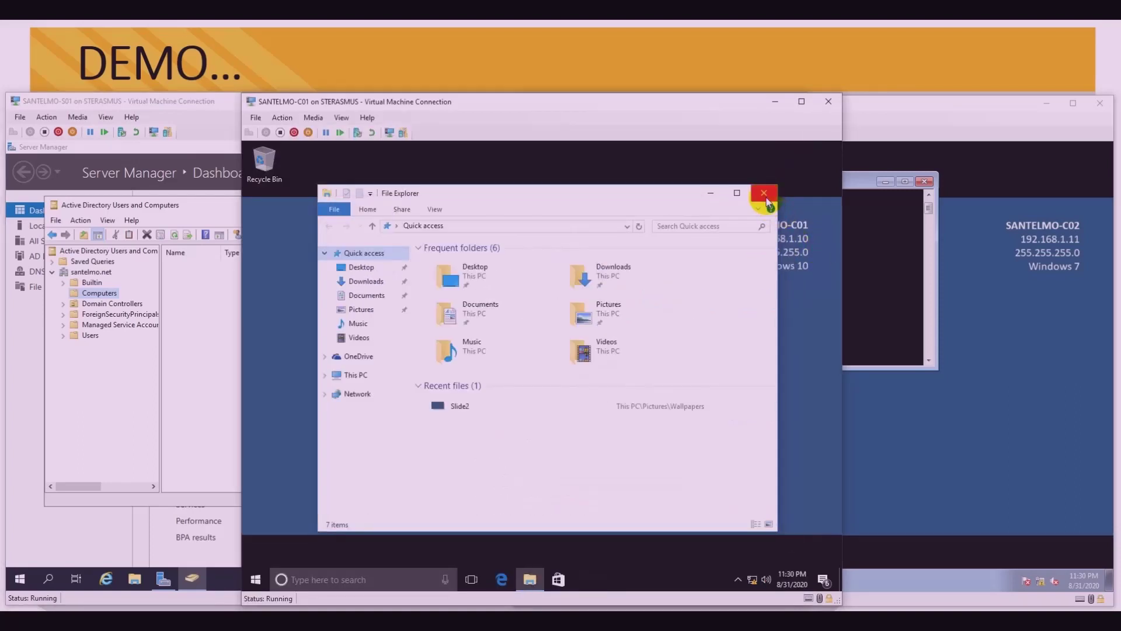
pyautogui.click(764, 193)
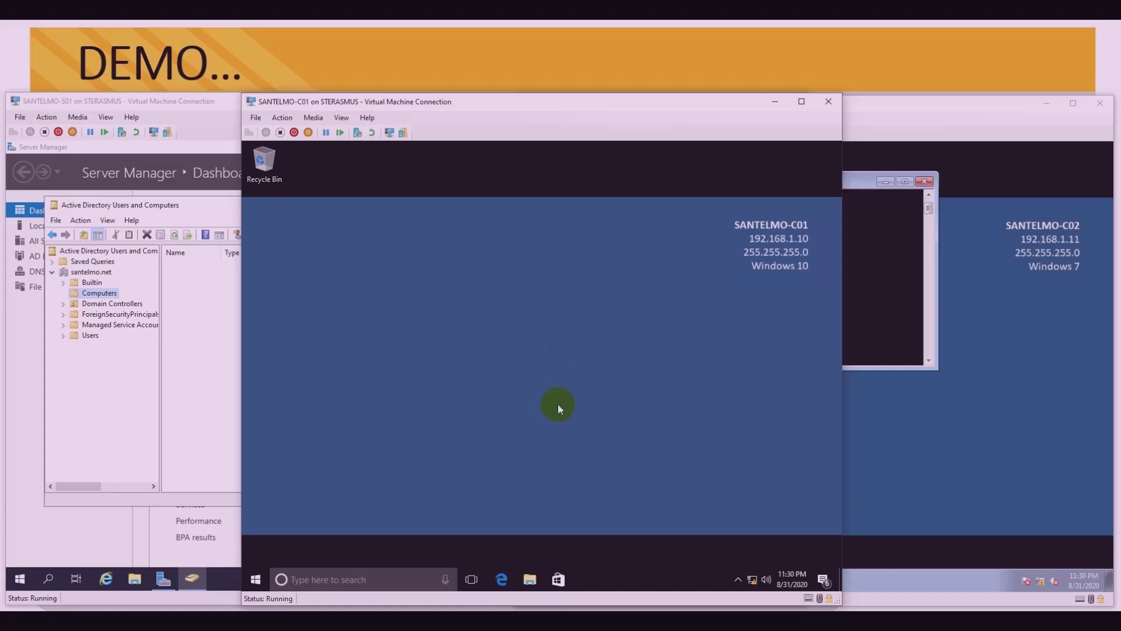
# Open This PC's properties on SANTELMO-C01 and bring up the settings for changing its computer name, domain and workgroup.
pyautogui.click(531, 577)
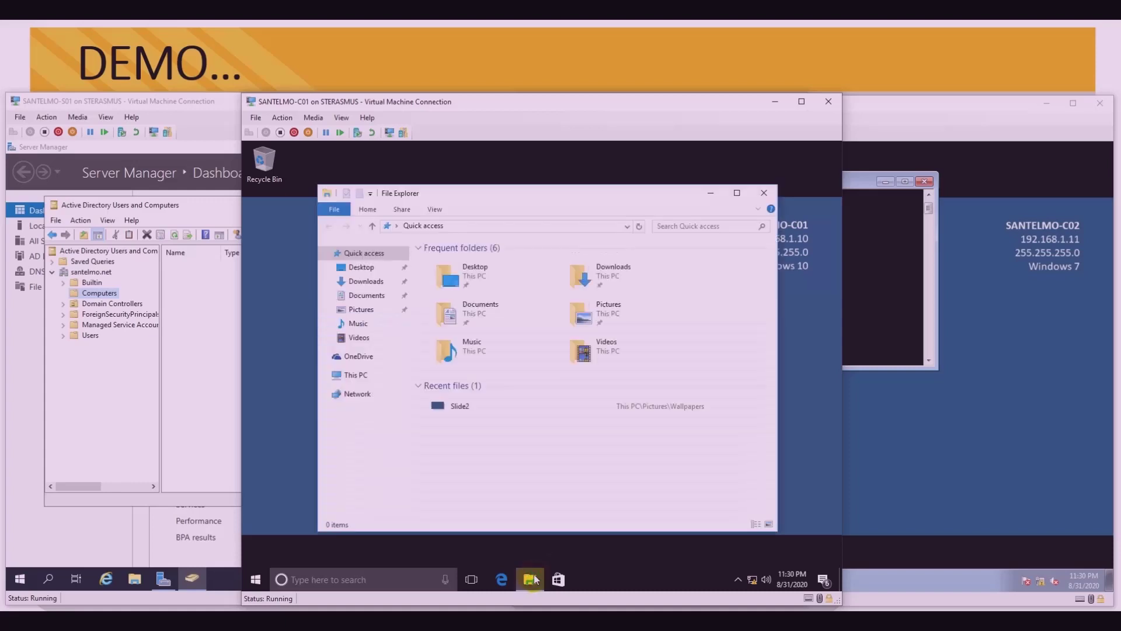
pyautogui.rightClick(362, 378)
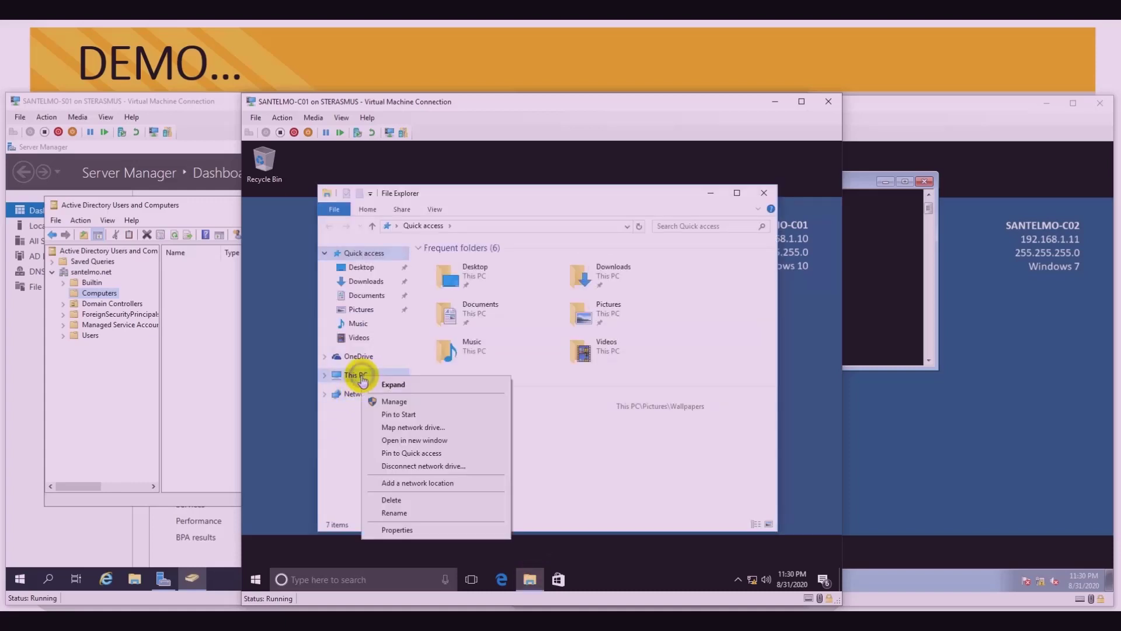
pyautogui.click(409, 530)
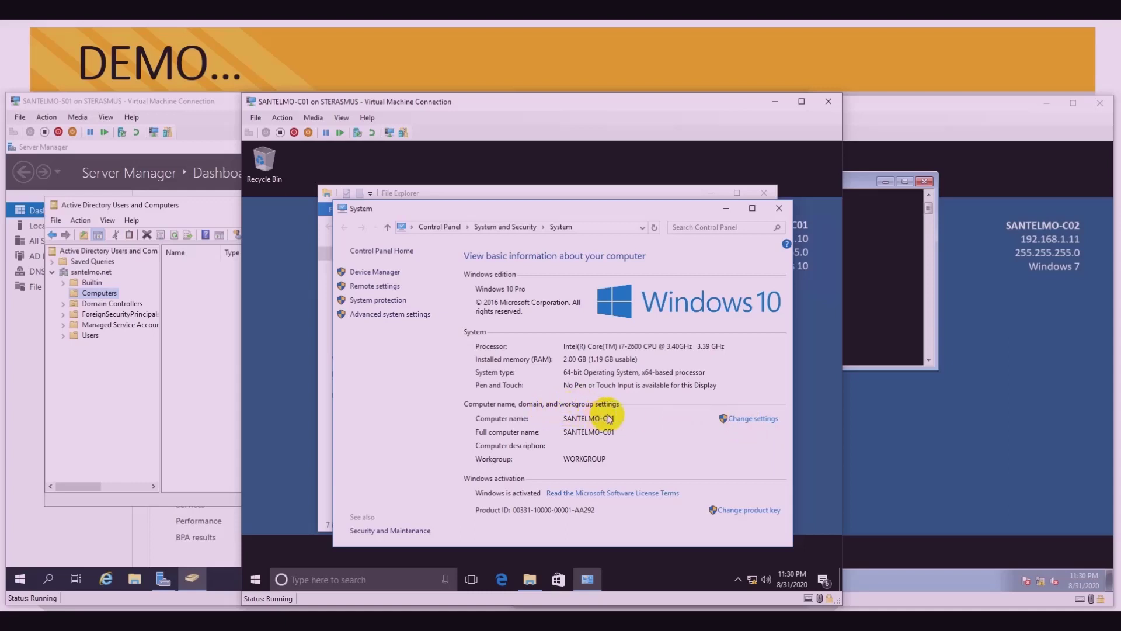
pyautogui.click(757, 419)
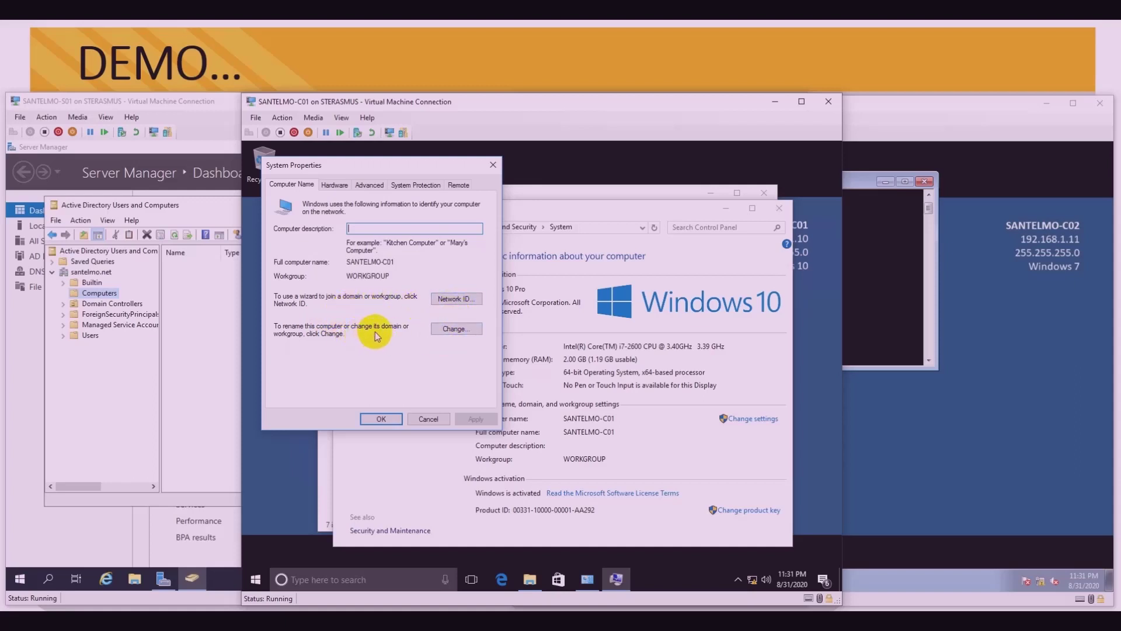
# Bring up SANTELMO-C01's name and domain changes and switch its membership from workgroup to domain.
pyautogui.click(455, 331)
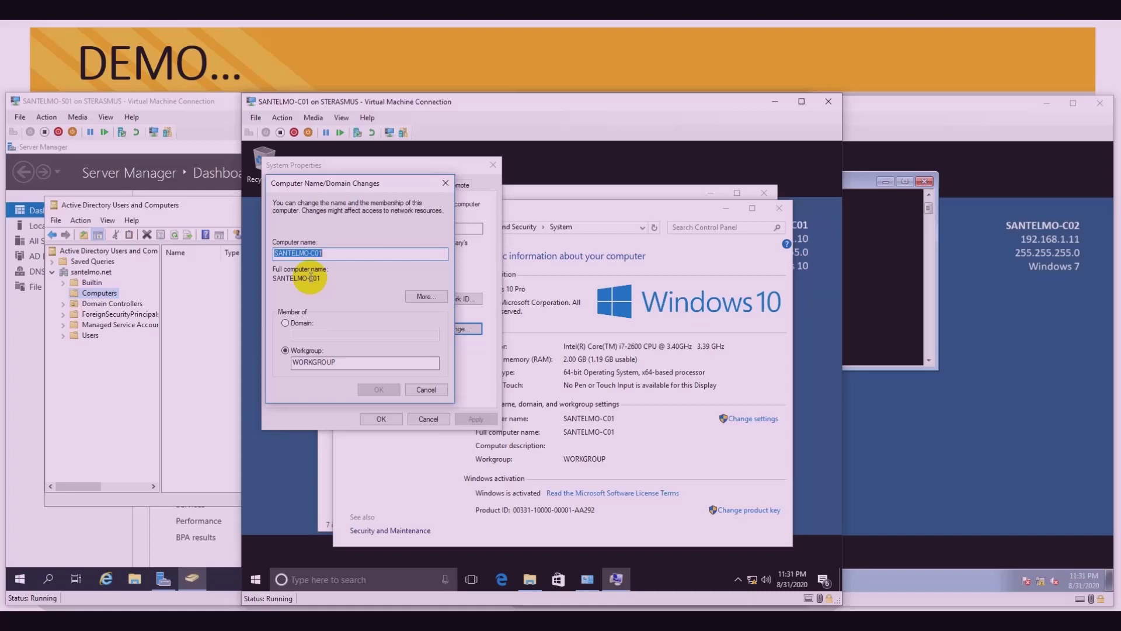
pyautogui.click(332, 255)
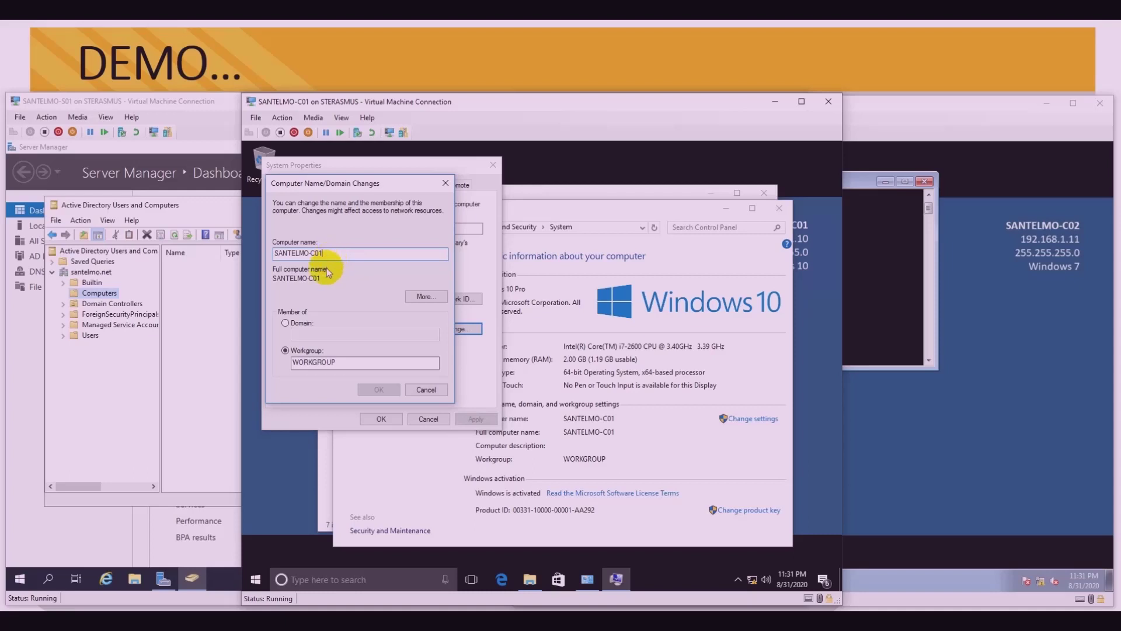
pyautogui.click(289, 323)
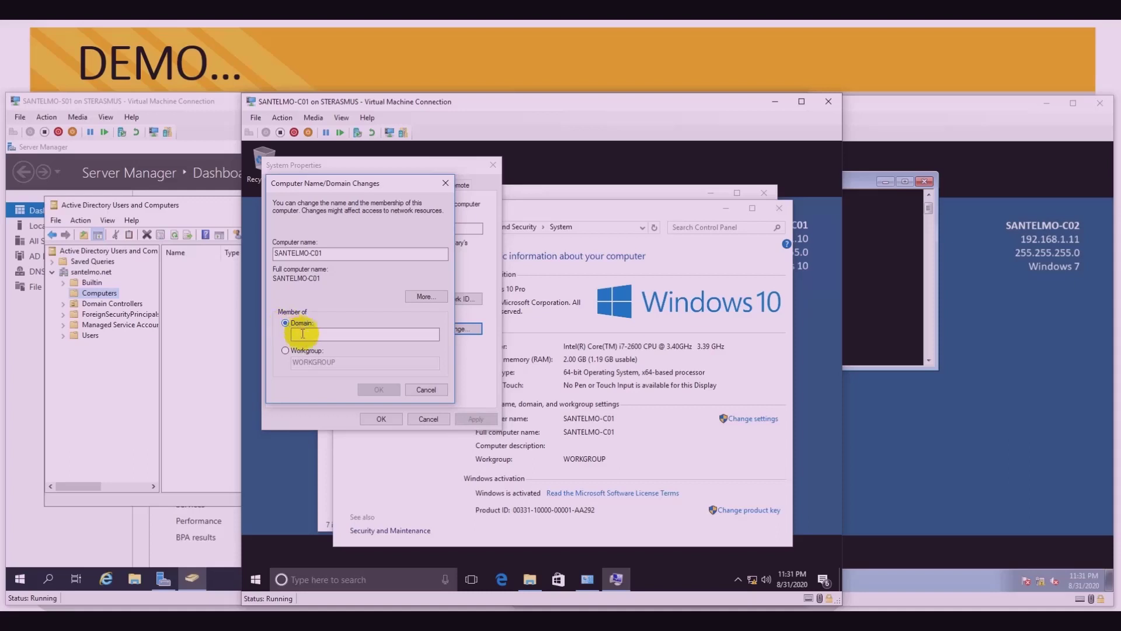
pyautogui.click(308, 334)
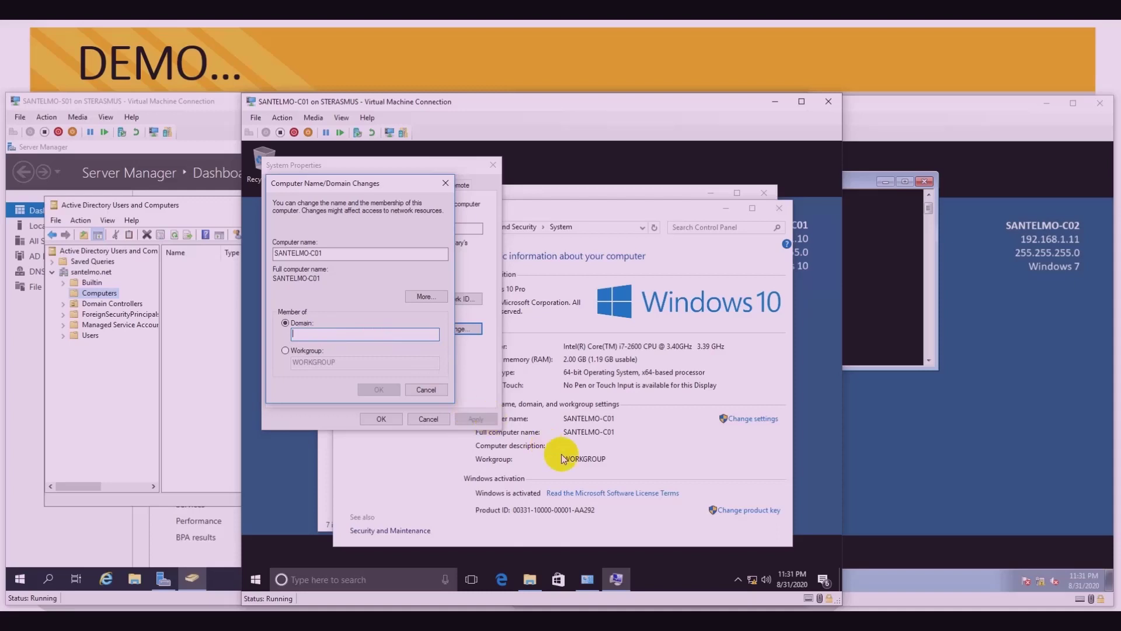
# Open the Internet Protocol Version 4 (TCP/IPv4) properties of SANTELMO-C01's Ethernet connection through Network and Sharing Center.
pyautogui.click(753, 582)
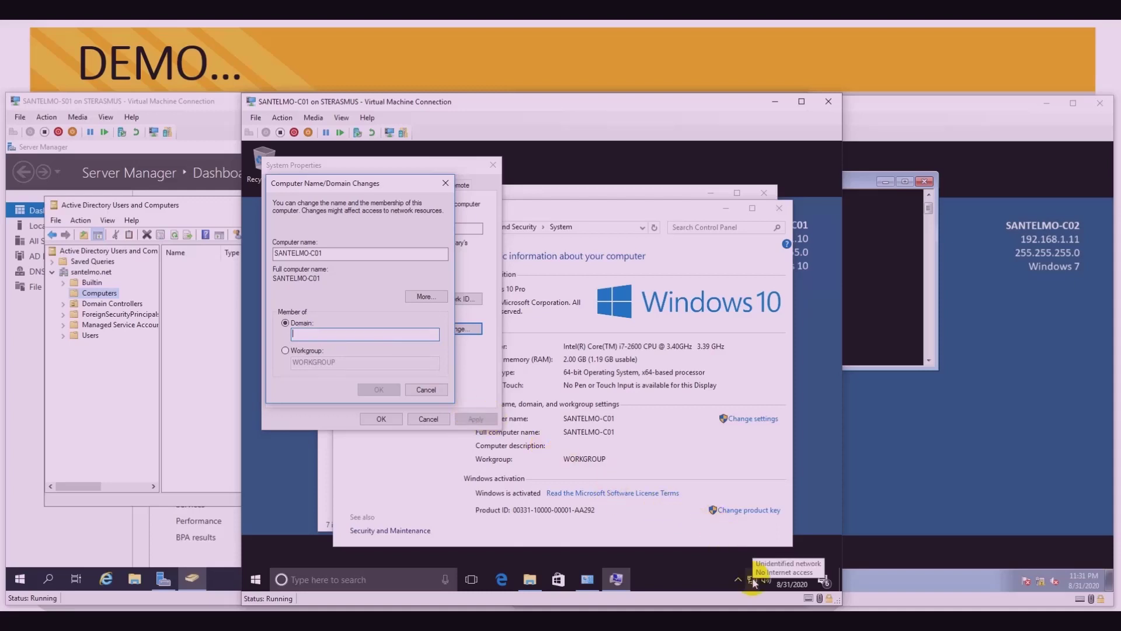
pyautogui.rightClick(753, 581)
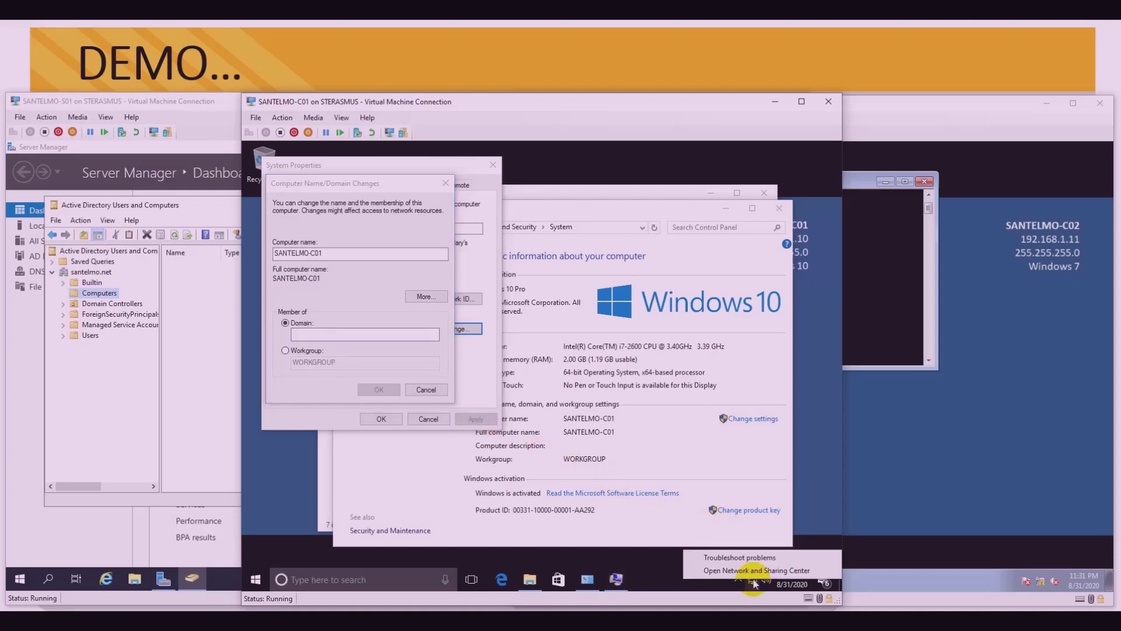
pyautogui.click(753, 571)
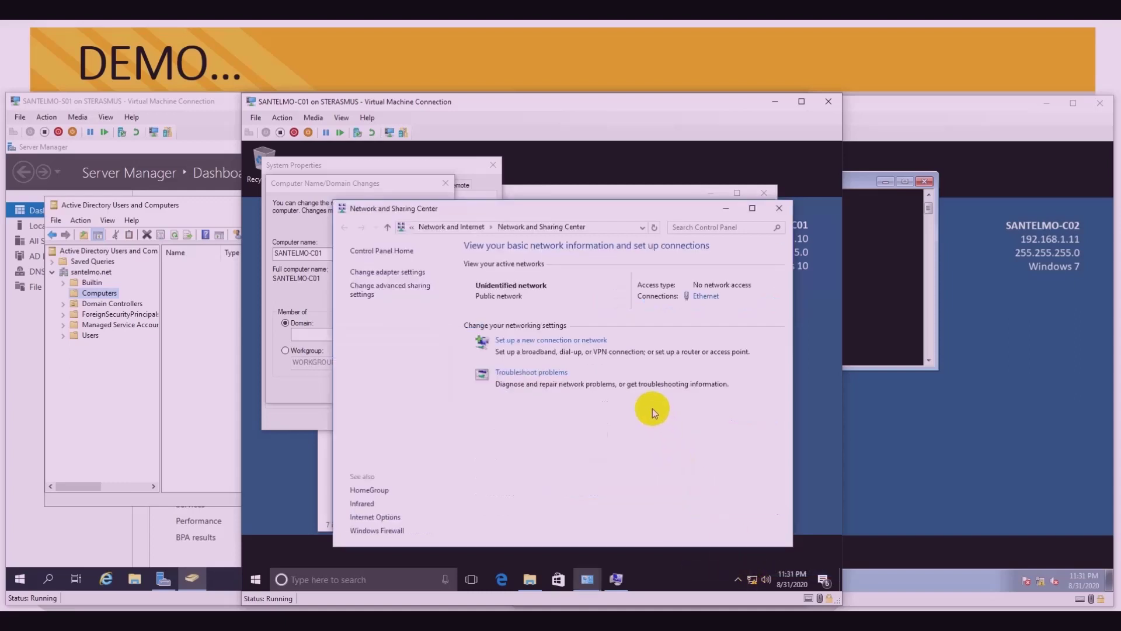
pyautogui.click(705, 296)
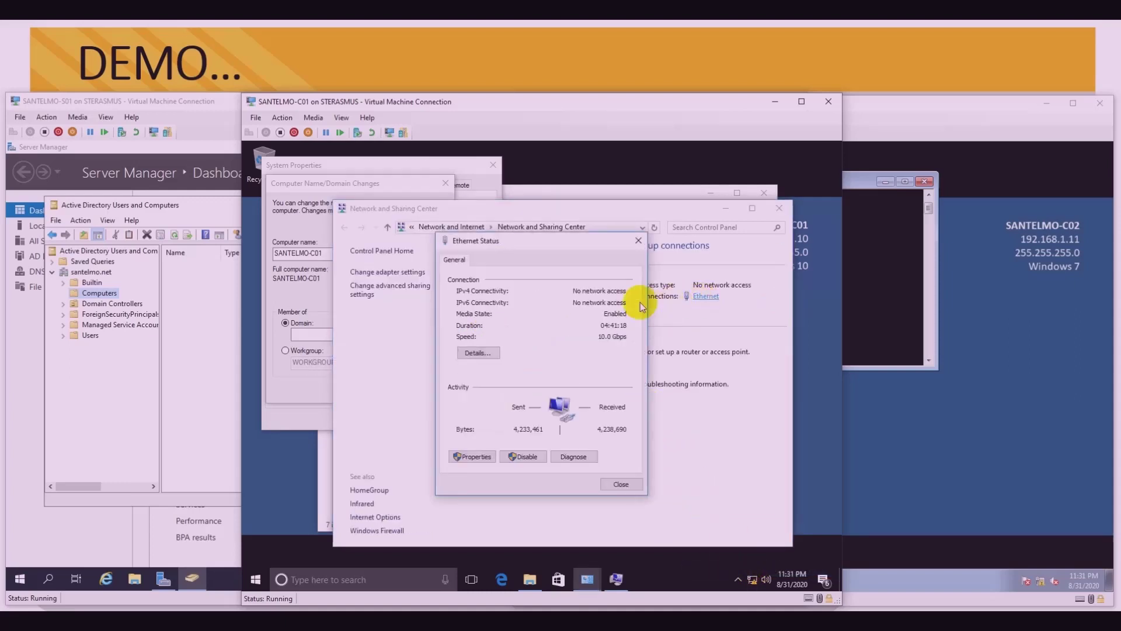
pyautogui.click(483, 458)
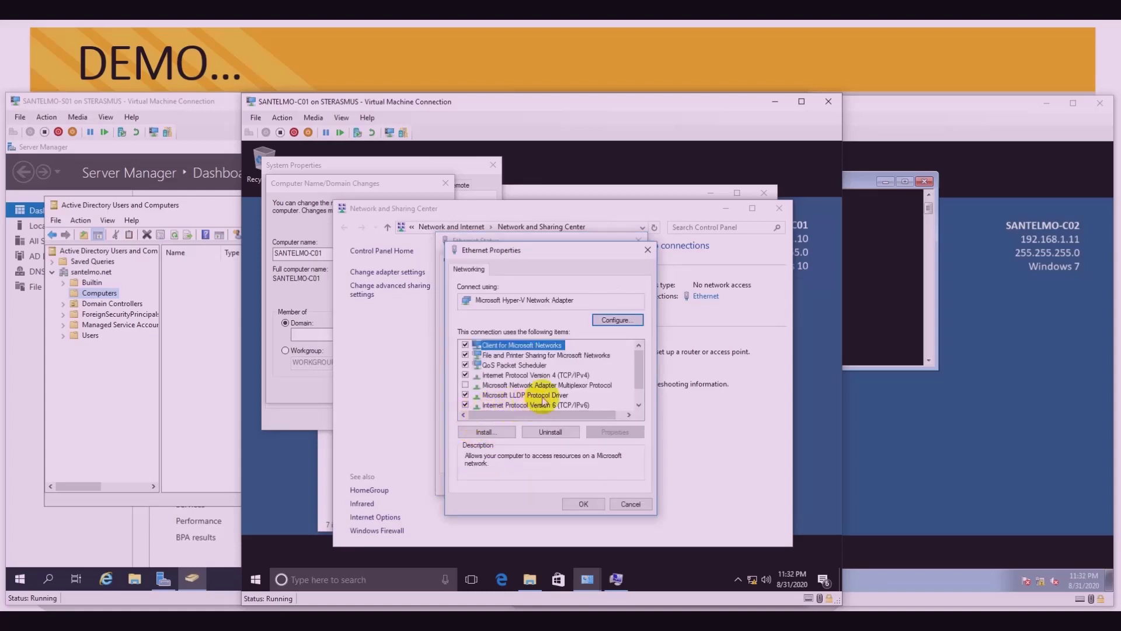
pyautogui.click(560, 375)
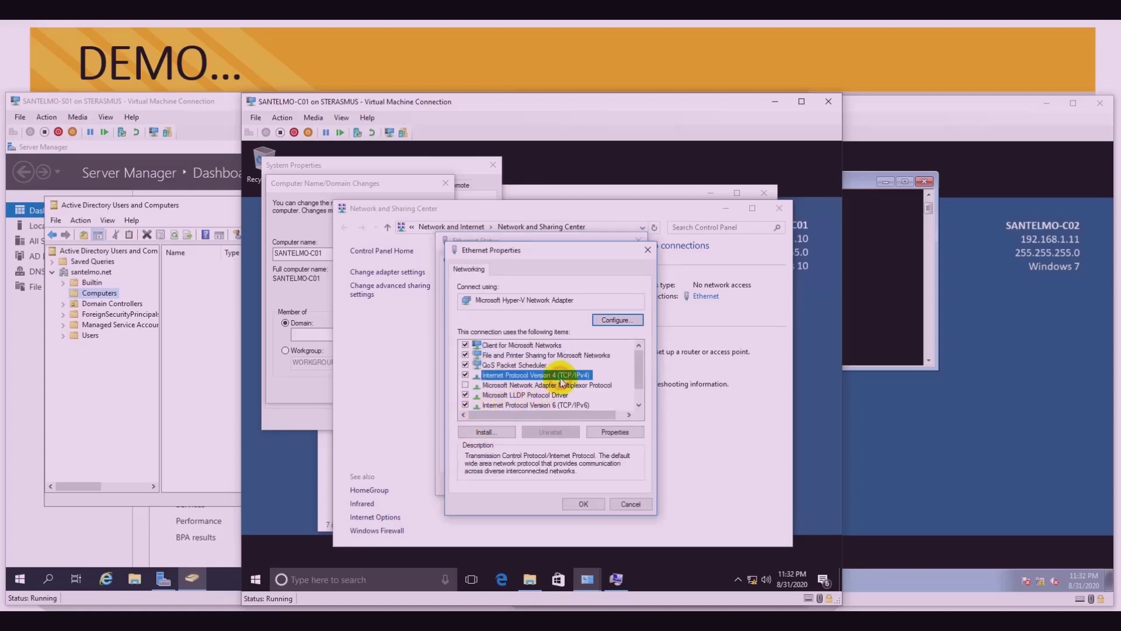
pyautogui.click(615, 433)
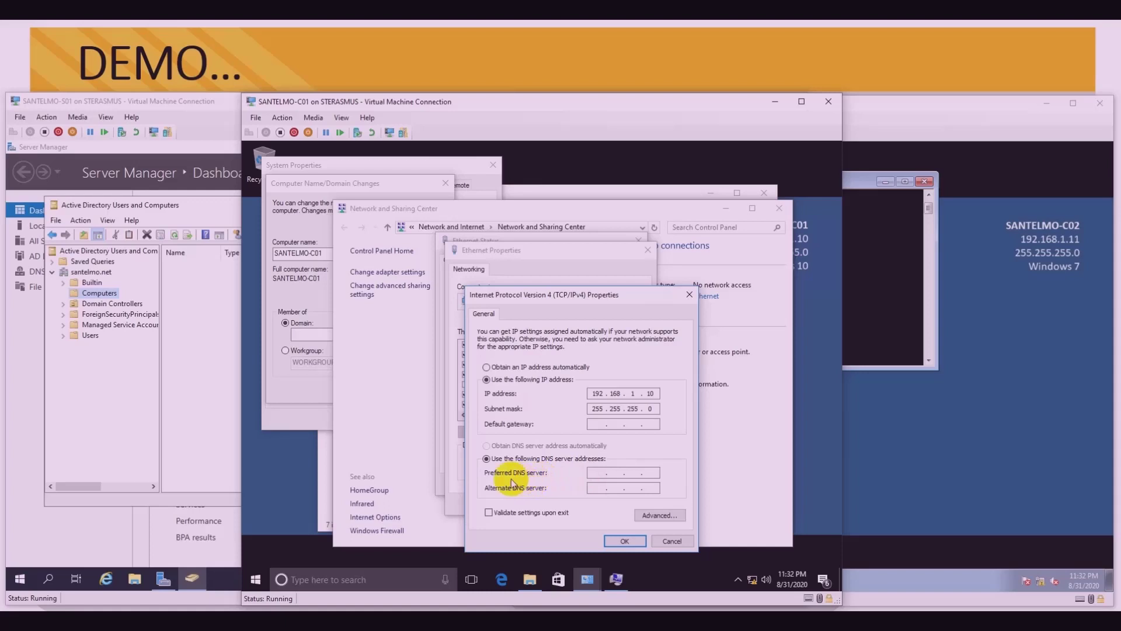
# Set the preferred DNS server to 192.168.1.1, save the adapter settings and close the network windows.
pyautogui.click(595, 473)
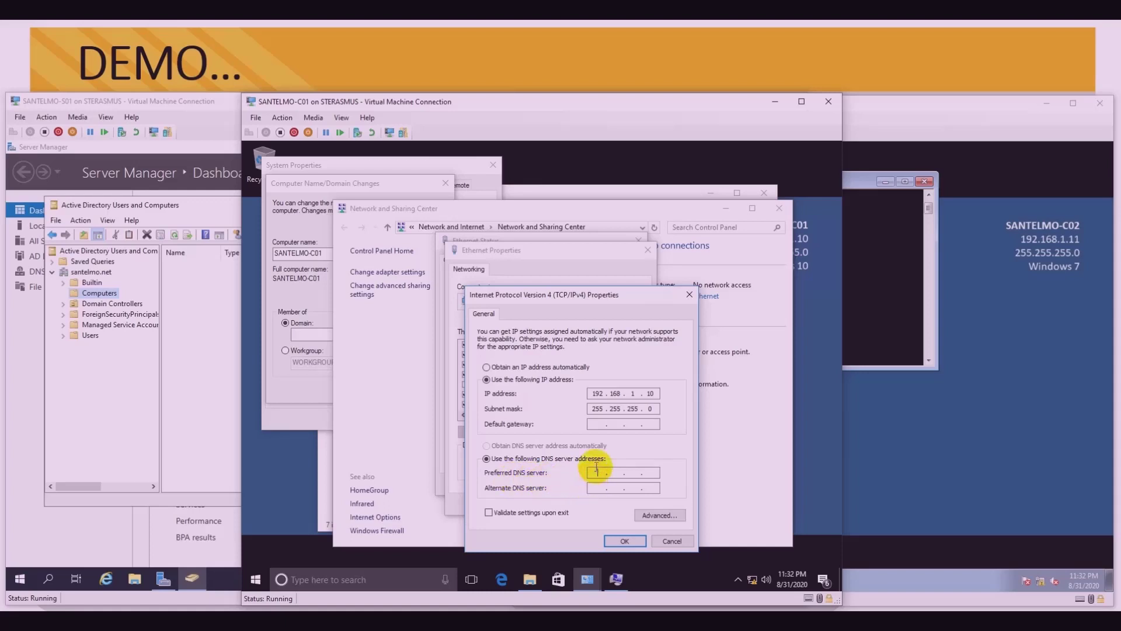
pyautogui.write('19')
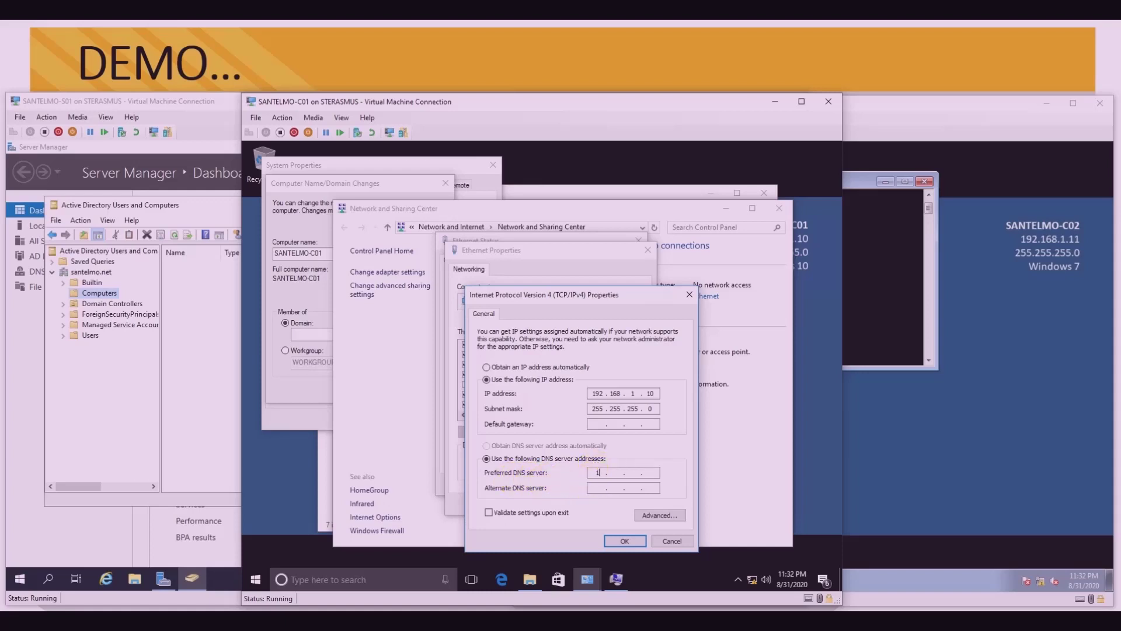
pyautogui.write('2 . 168 . 1 . 1')
pyautogui.click(625, 540)
pyautogui.click(590, 504)
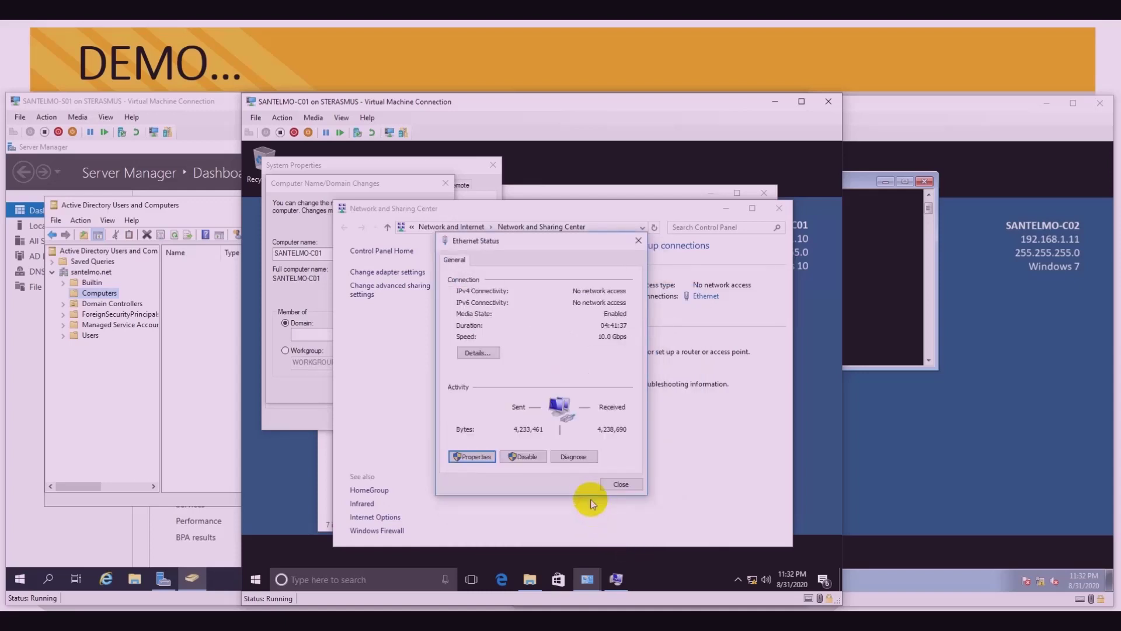
pyautogui.click(621, 485)
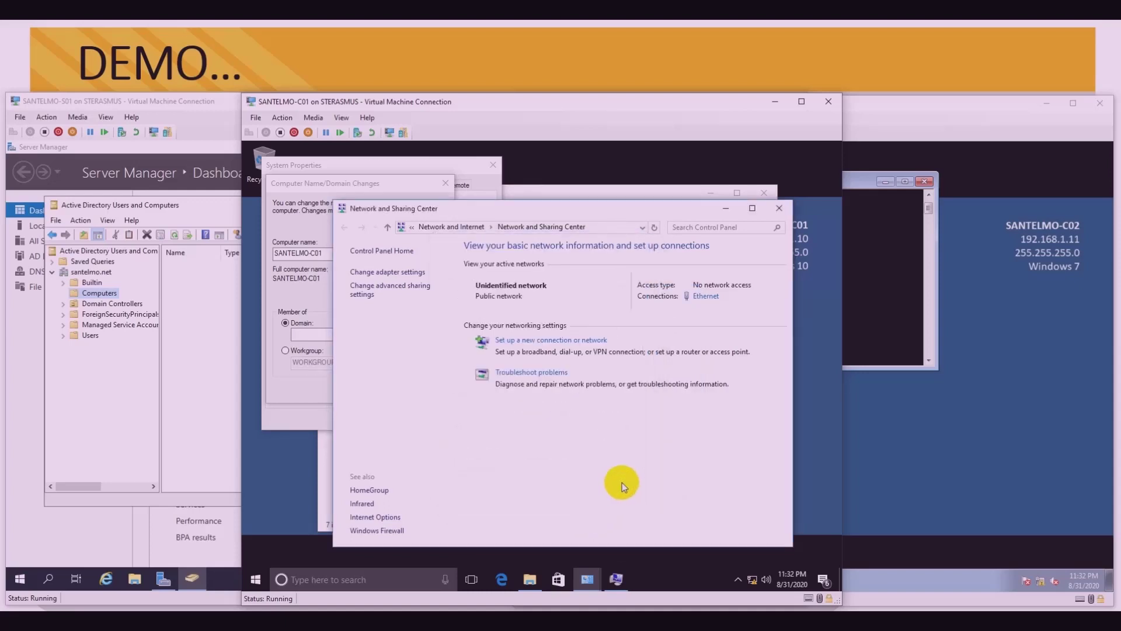
pyautogui.click(779, 208)
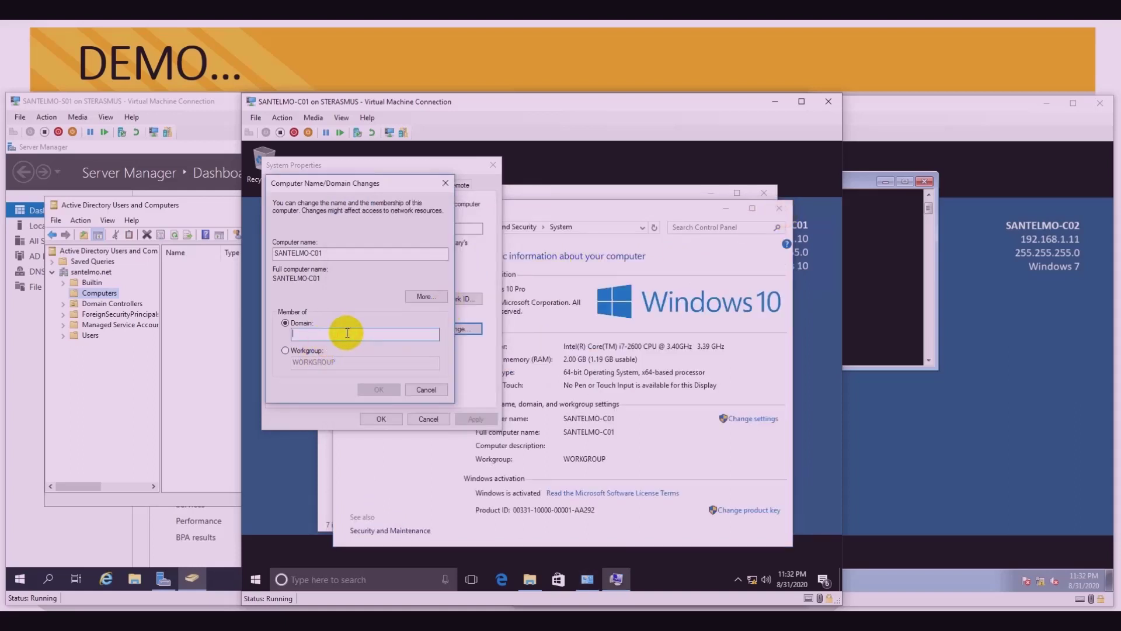
# Enter santelmo.net as the domain for SANTELMO-C01 and submit the membership change.
pyautogui.write('santelmo')
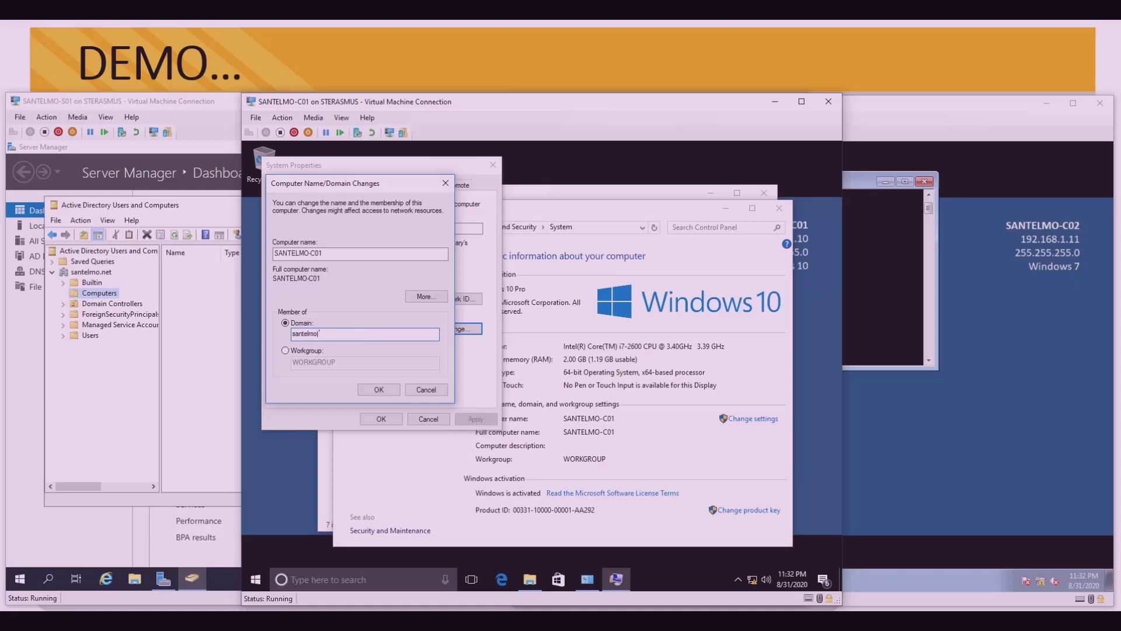
pyautogui.write('.net')
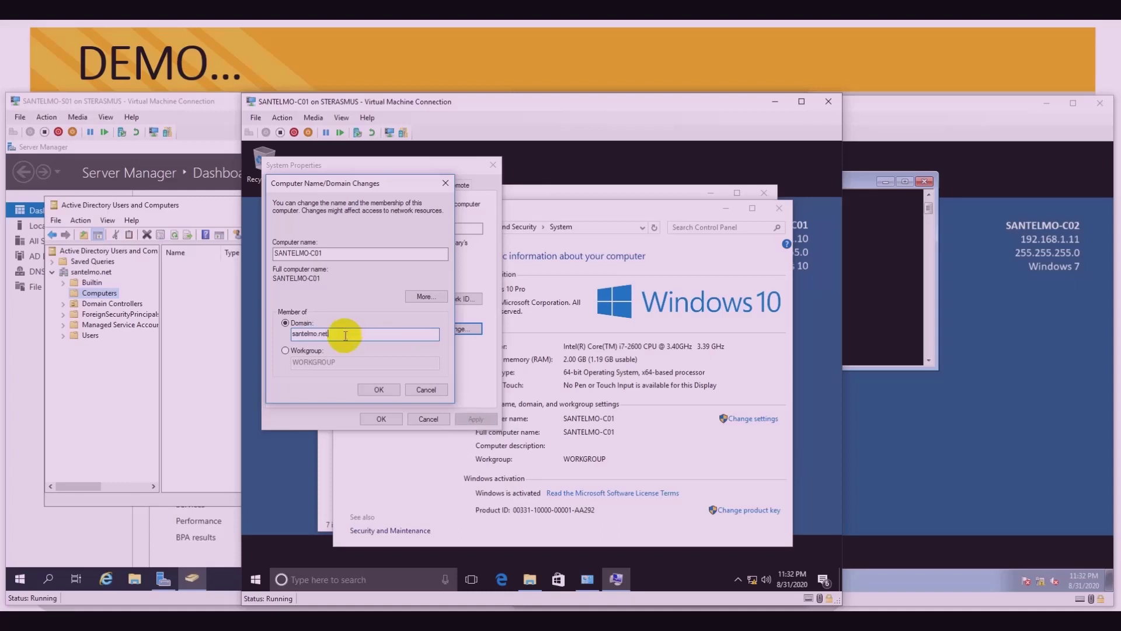
pyautogui.click(378, 388)
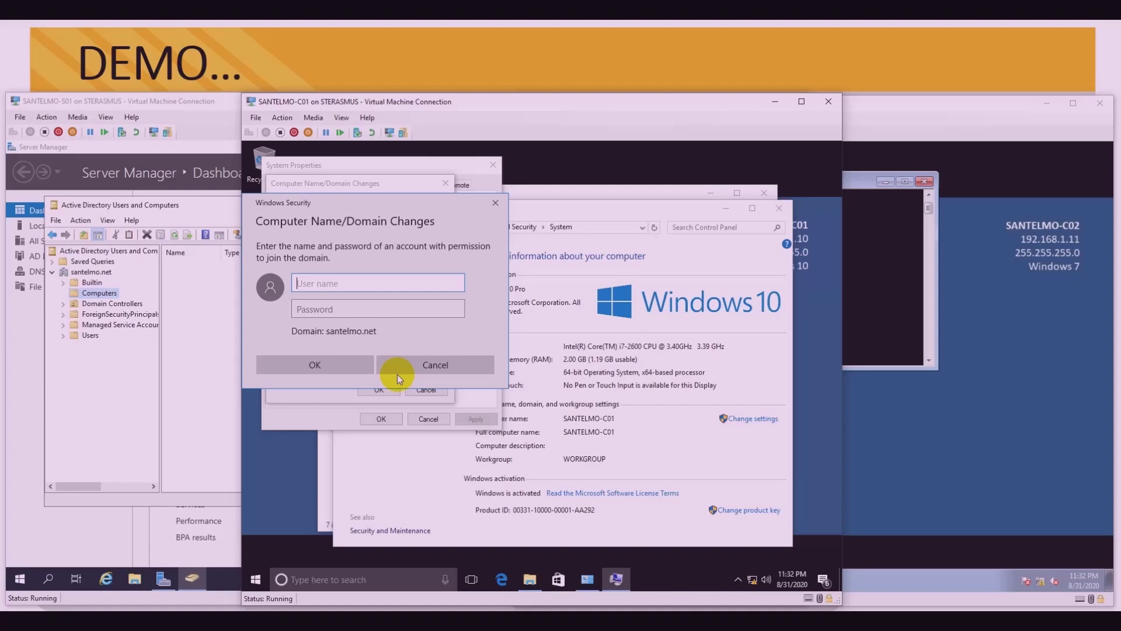
# Authorize the domain join with the Administrator account and its password.
pyautogui.write('Administrator')
pyautogui.click(379, 308)
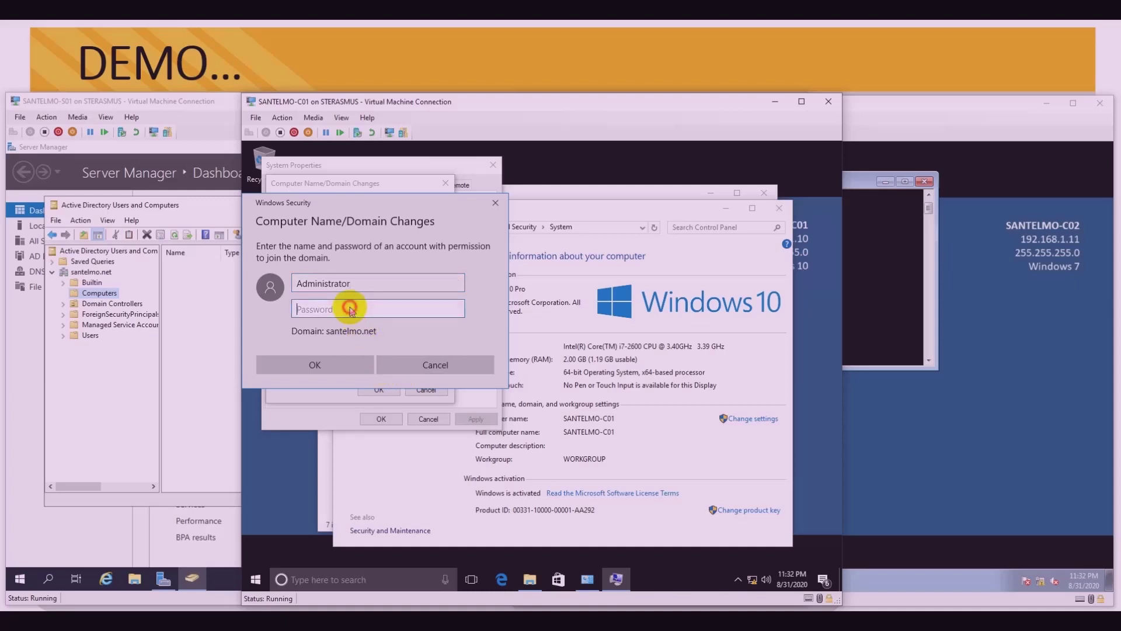
pyautogui.write('•••')
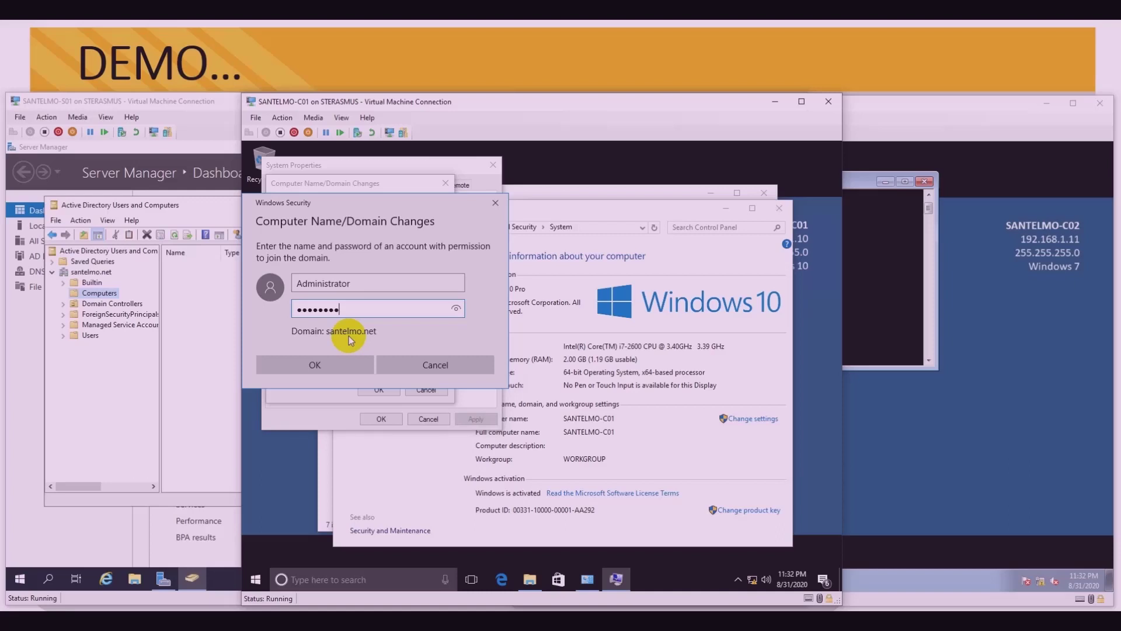
pyautogui.click(349, 359)
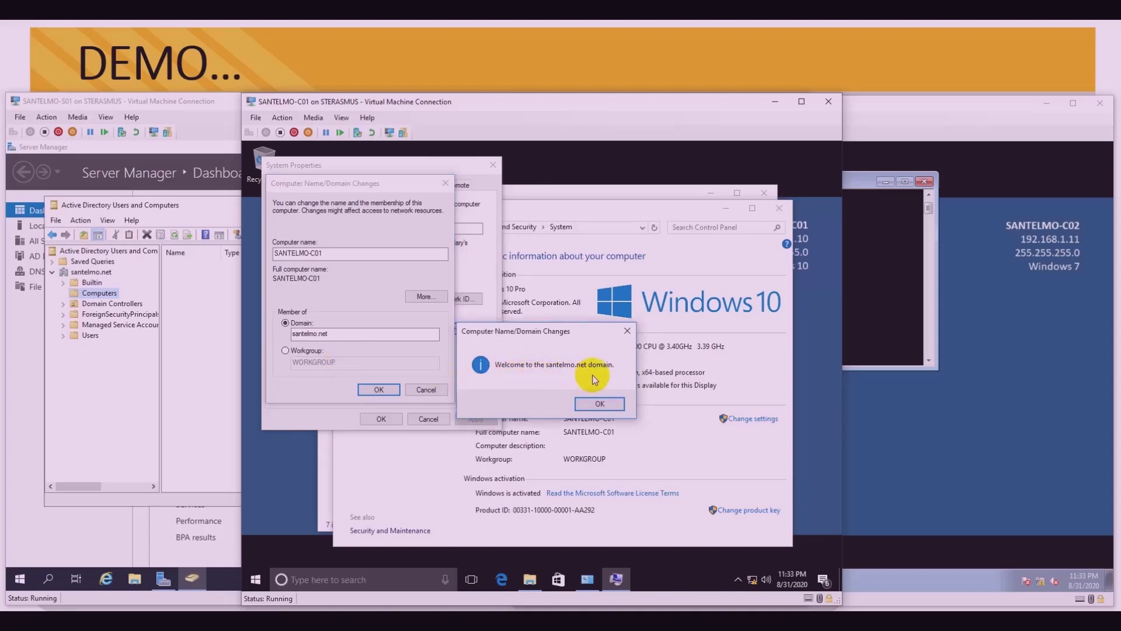
# Acknowledge the domain welcome and restart notices, and close System Properties on SANTELMO-C01.
pyautogui.click(601, 404)
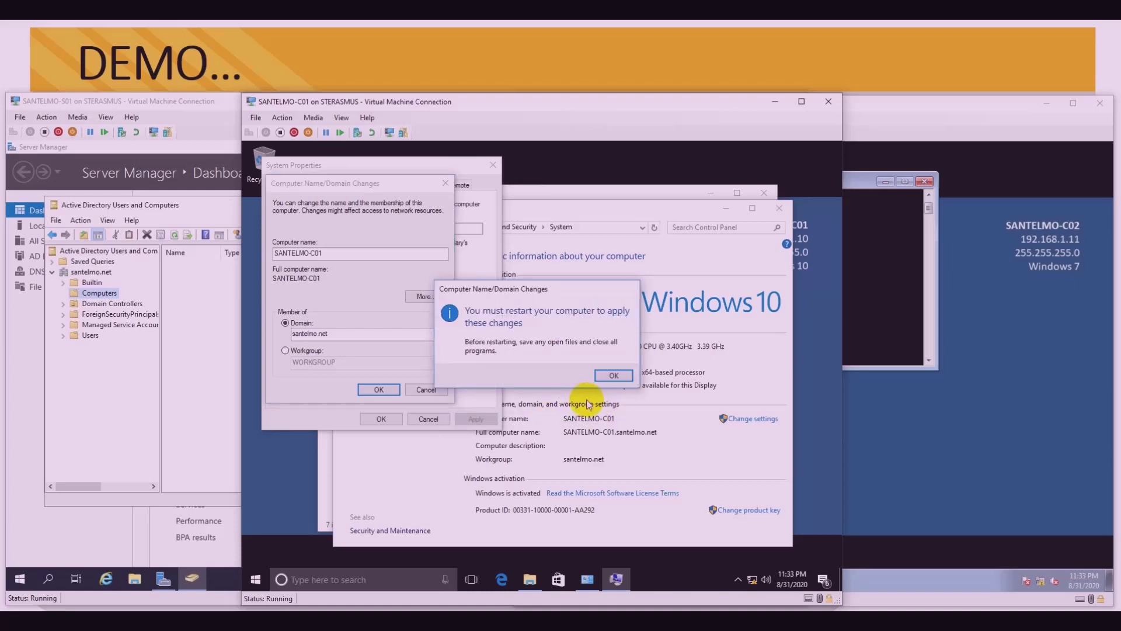
pyautogui.click(610, 375)
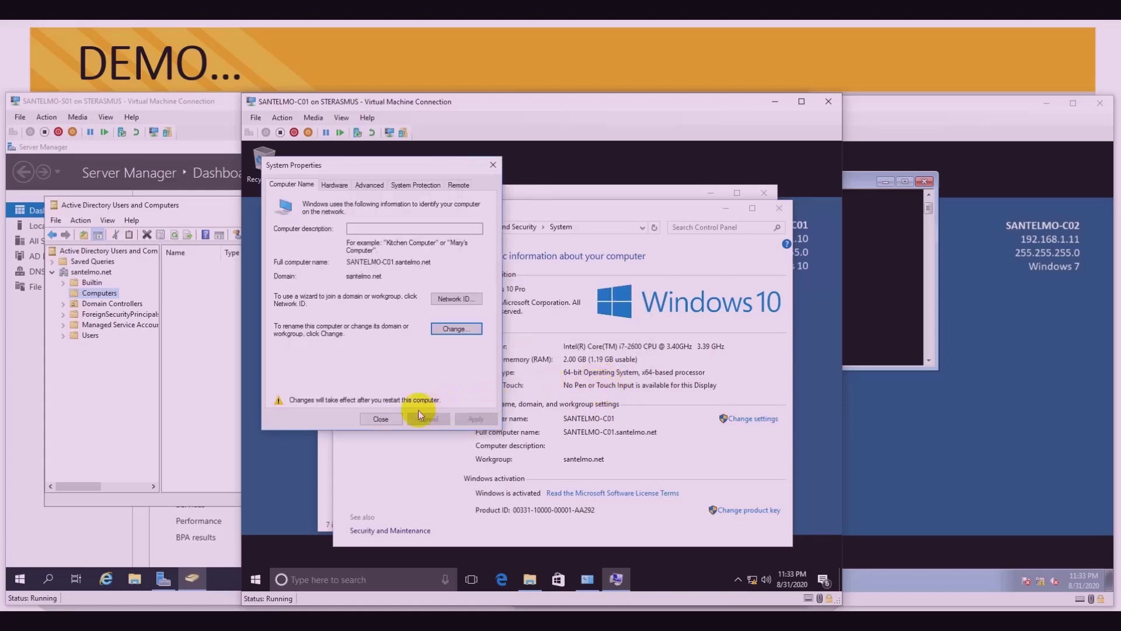
pyautogui.click(381, 419)
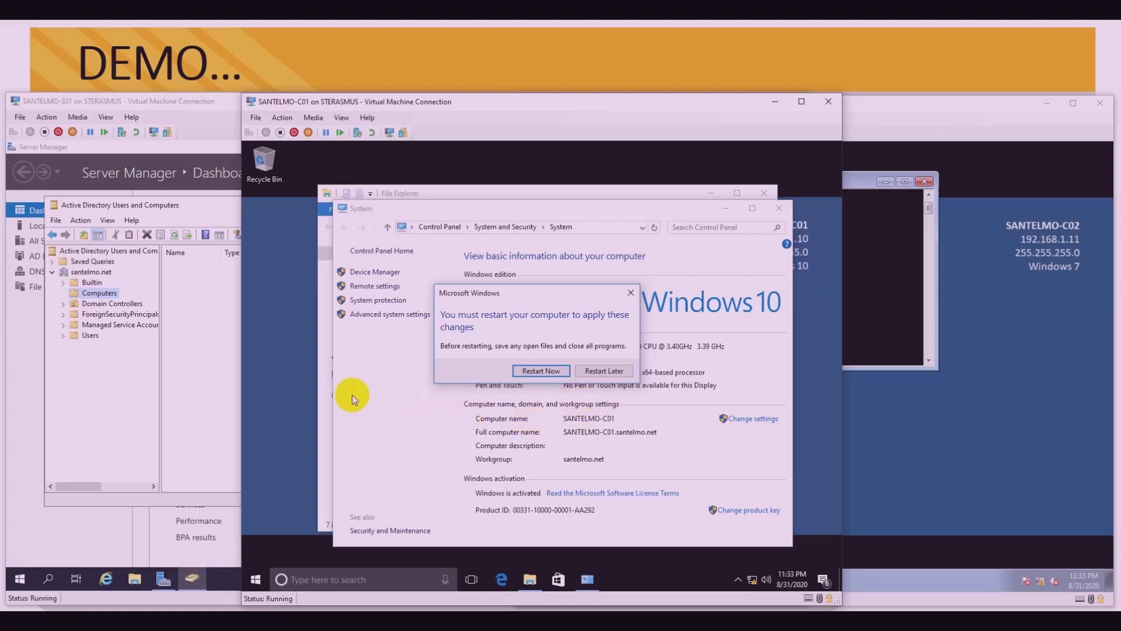
# On SANTELMO-S01, refresh the Computers container of santelmo.net and widen the Name column to read the full computer name.
pyautogui.click(186, 344)
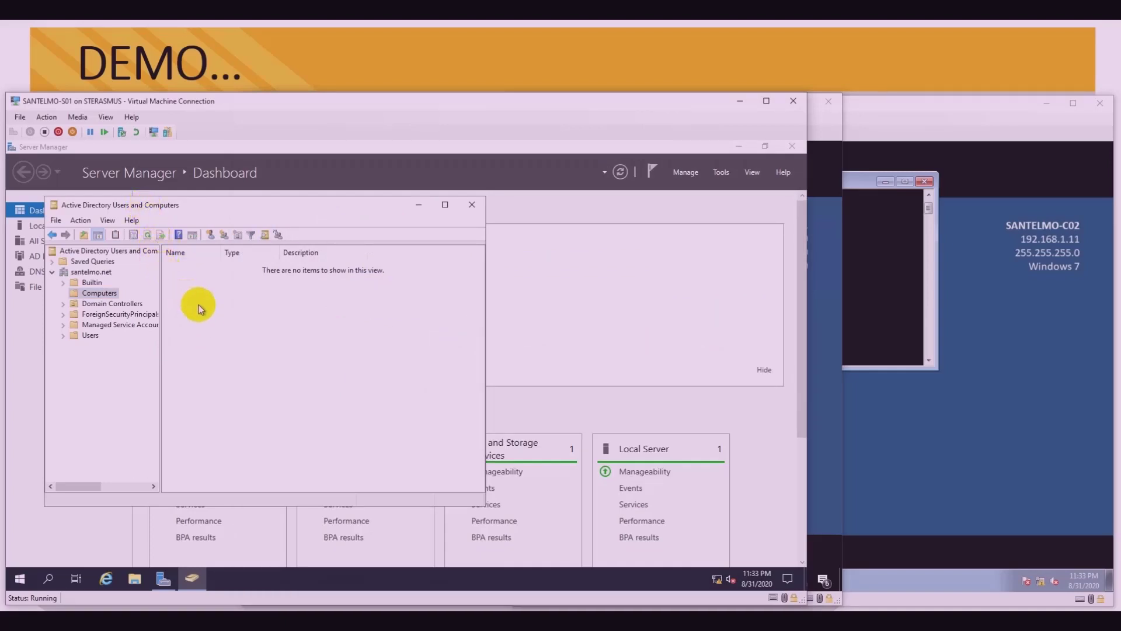
pyautogui.rightClick(240, 294)
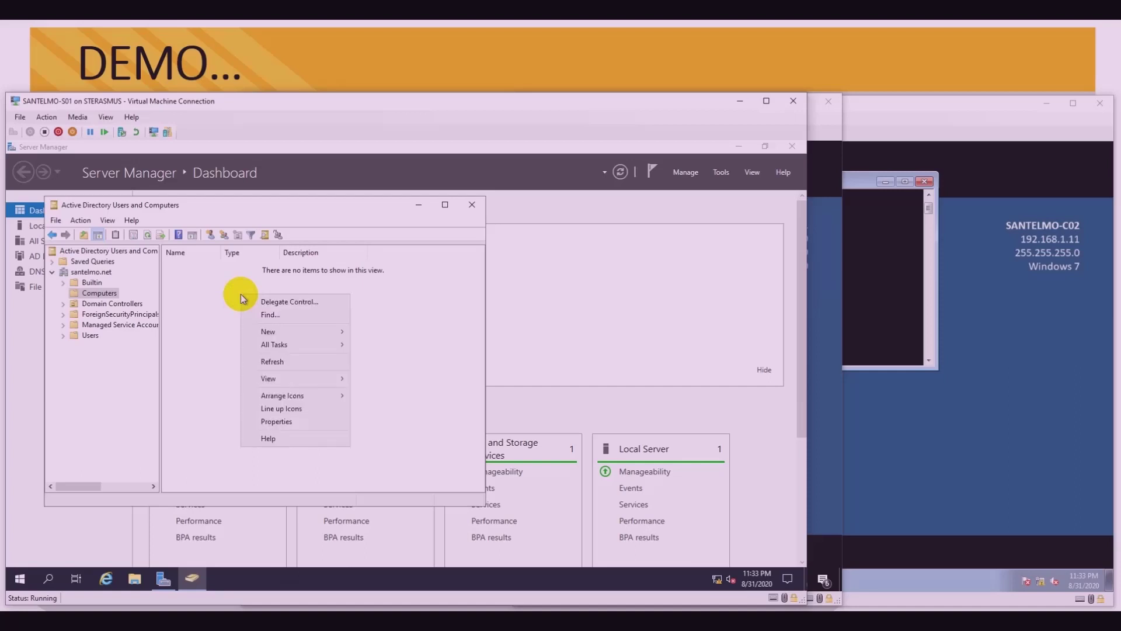
pyautogui.click(291, 361)
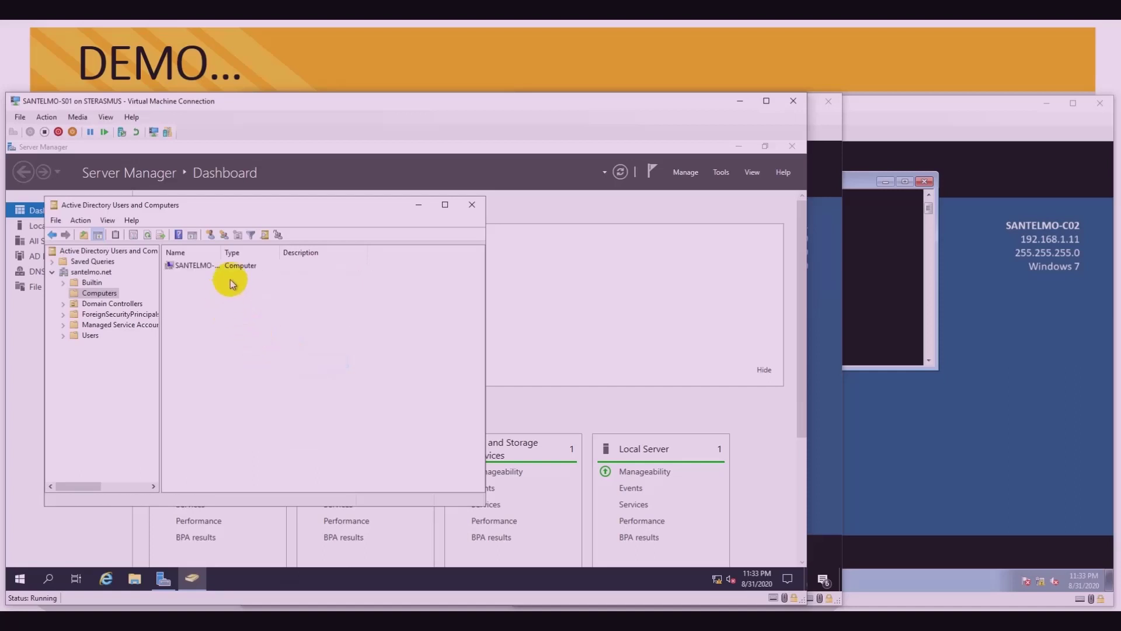
pyautogui.moveTo(246, 251); pyautogui.dragTo(261, 252)
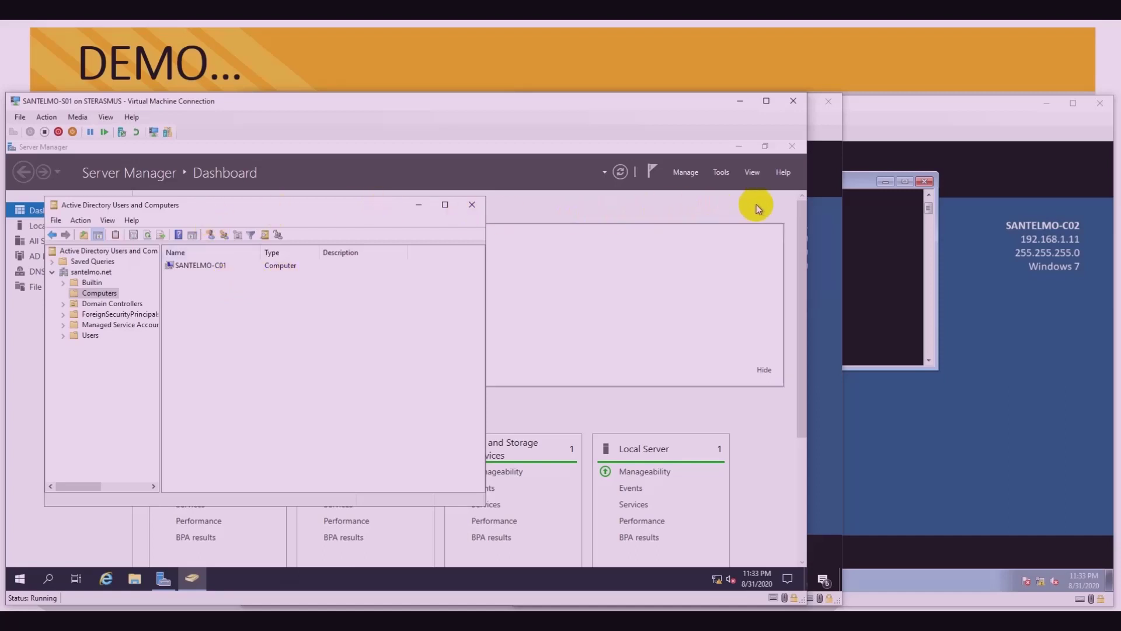
# On SANTELMO-C02, close the Command Prompt window and open the computer's system properties page.
pyautogui.click(816, 190)
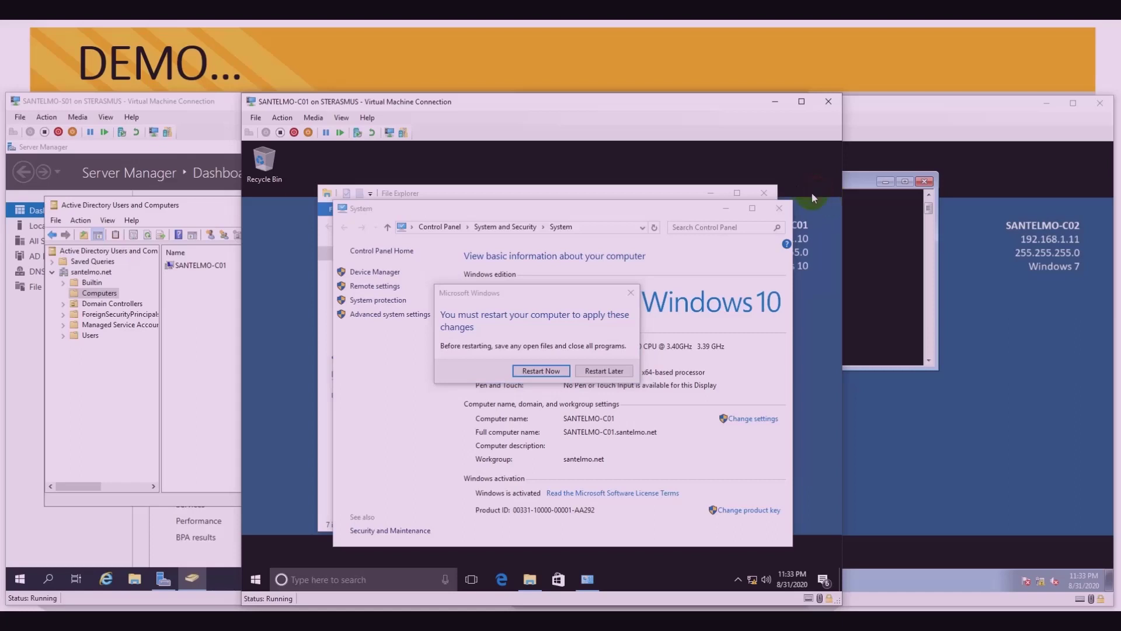
pyautogui.click(974, 162)
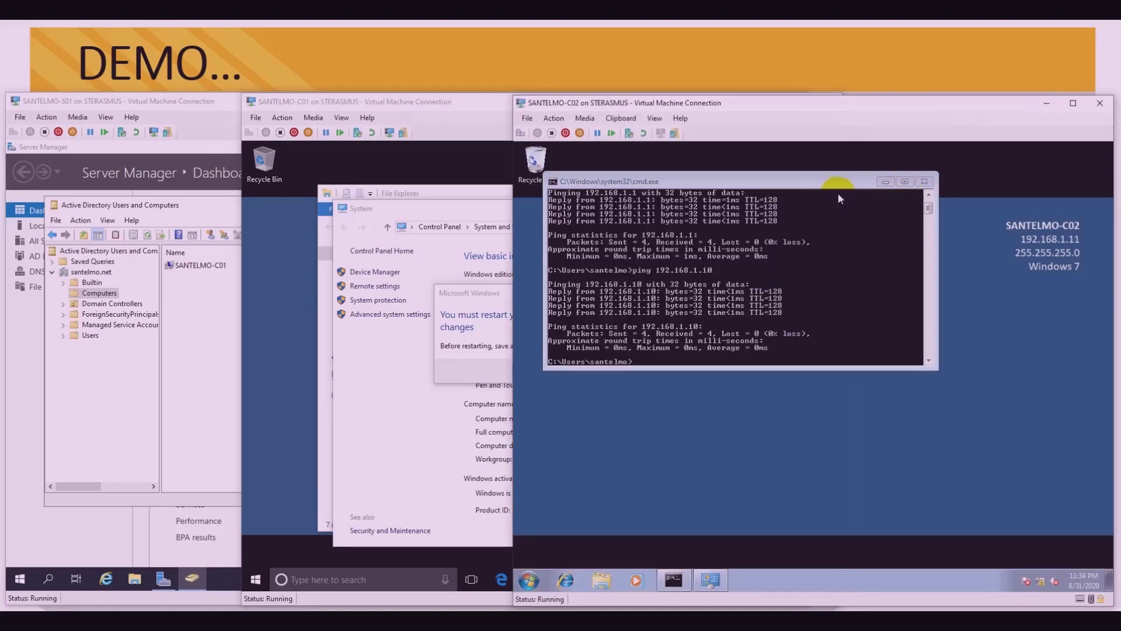
pyautogui.click(925, 182)
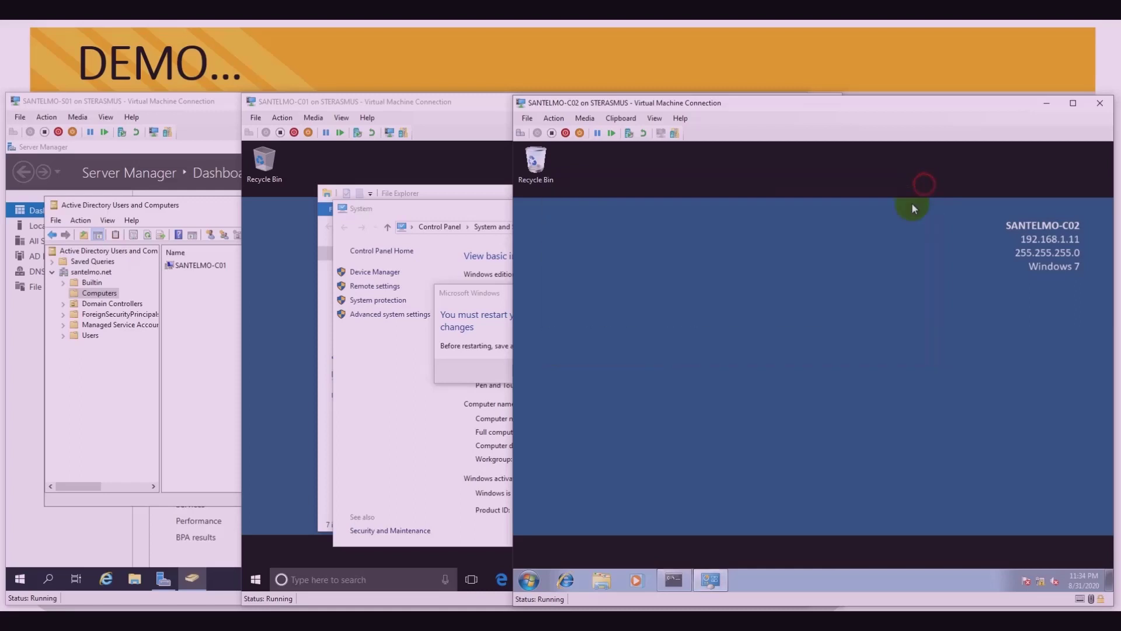
pyautogui.click(605, 579)
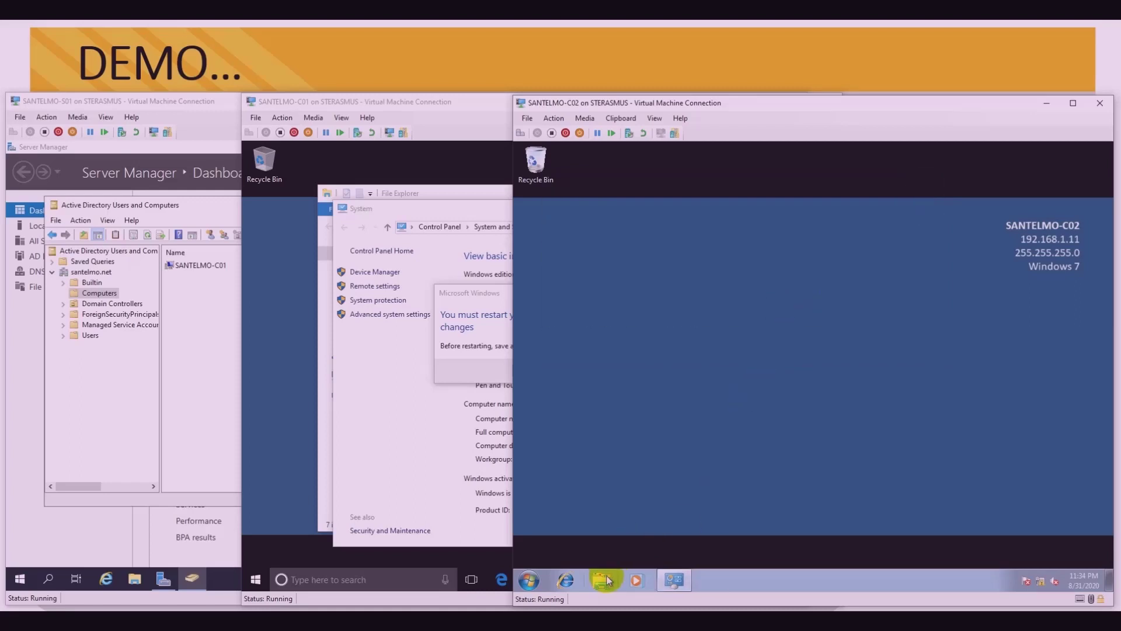
pyautogui.click(539, 577)
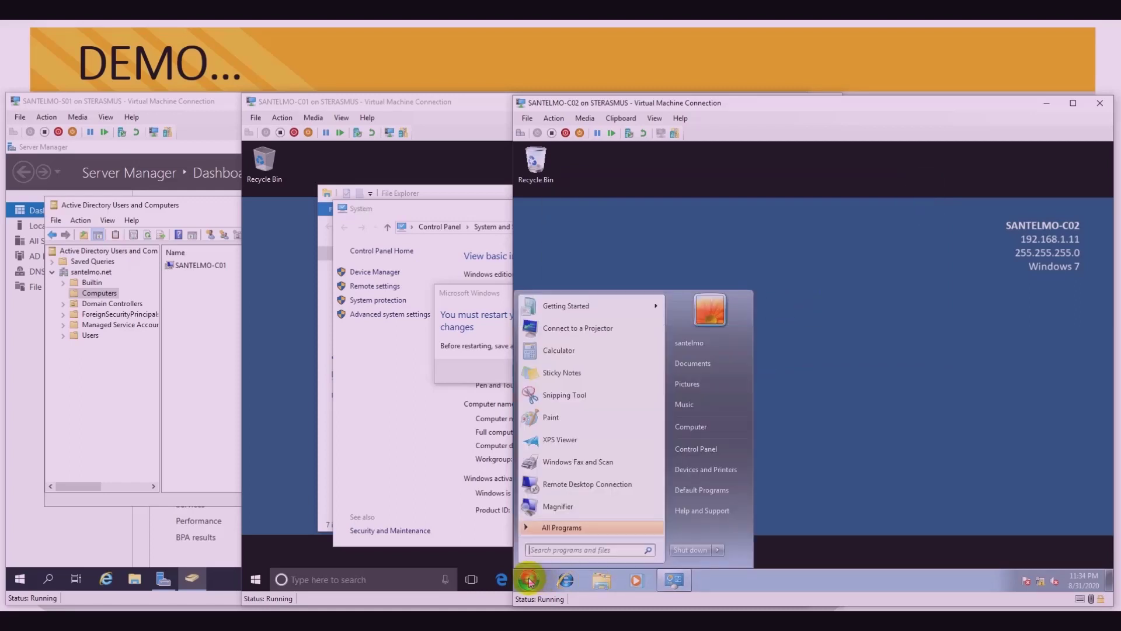
pyautogui.rightClick(712, 434)
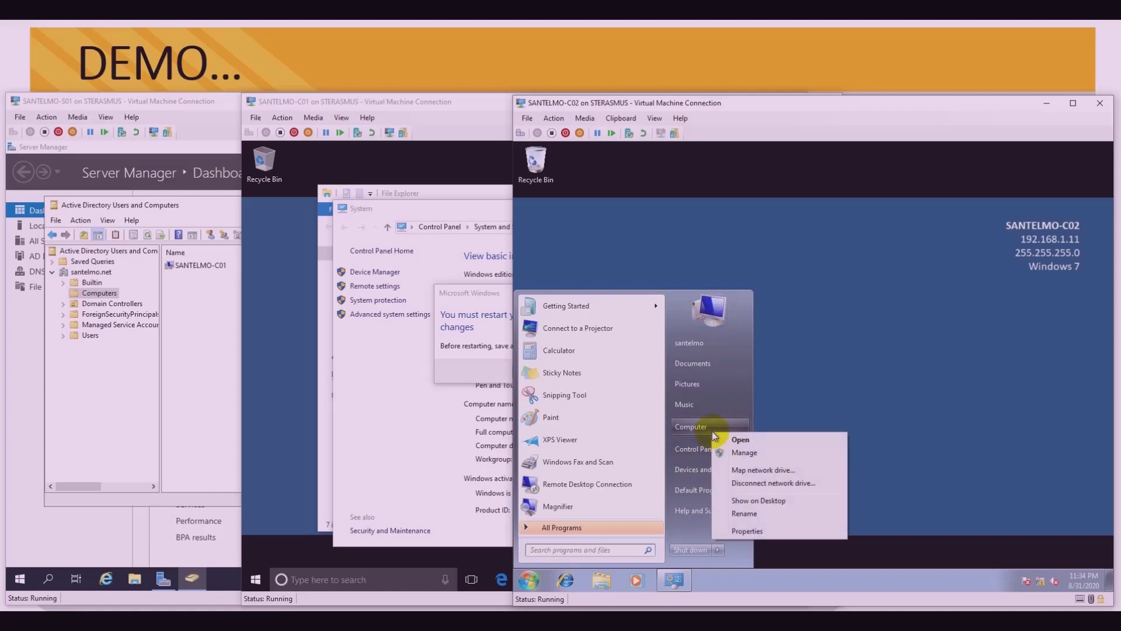
pyautogui.click(759, 530)
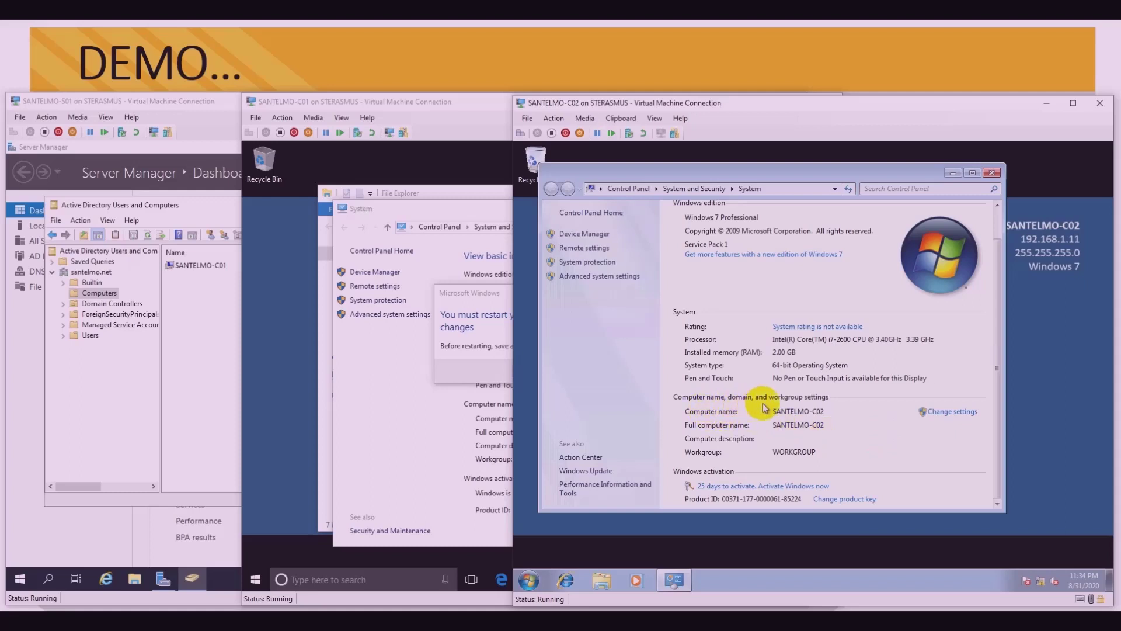
# Open the computer name and domain change settings for SANTELMO-C02 and choose Domain membership.
pyautogui.click(957, 413)
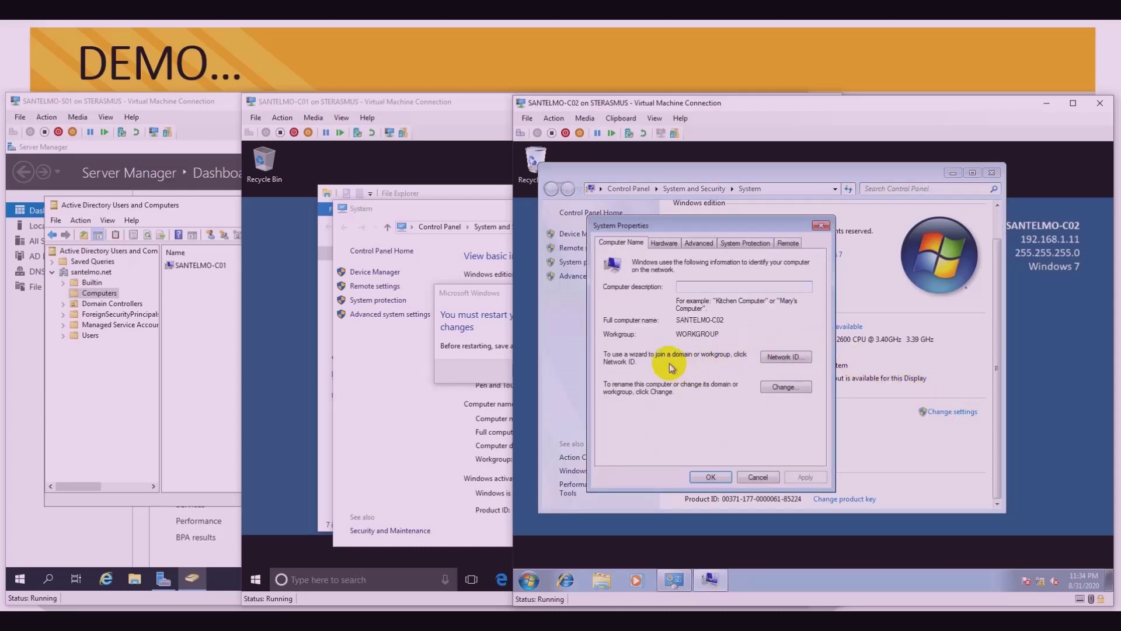
pyautogui.click(783, 388)
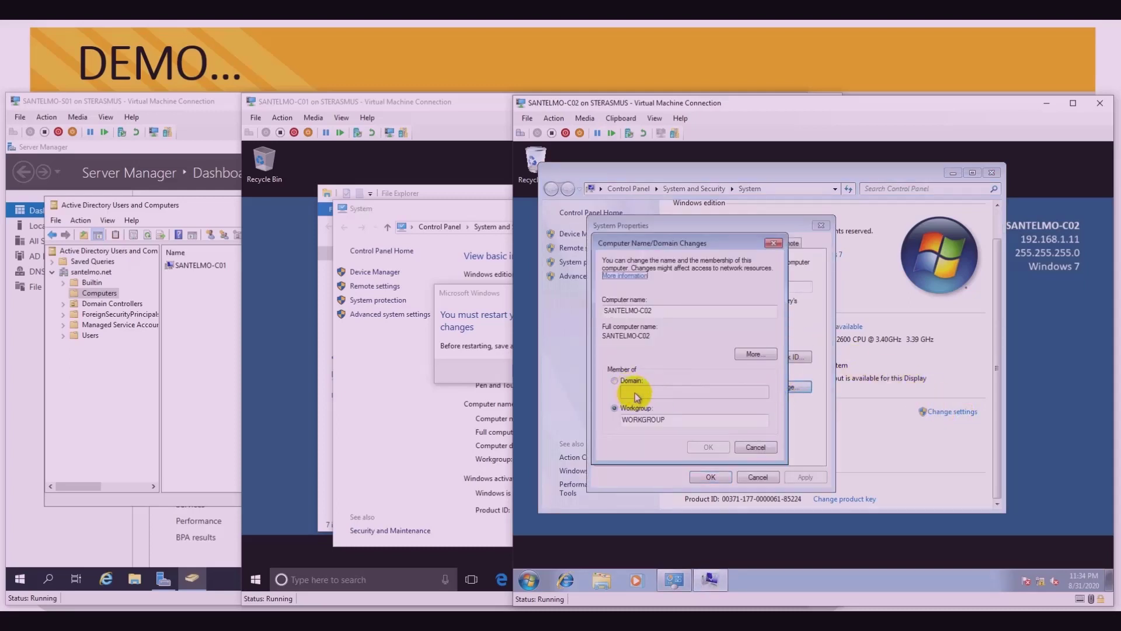
pyautogui.click(623, 382)
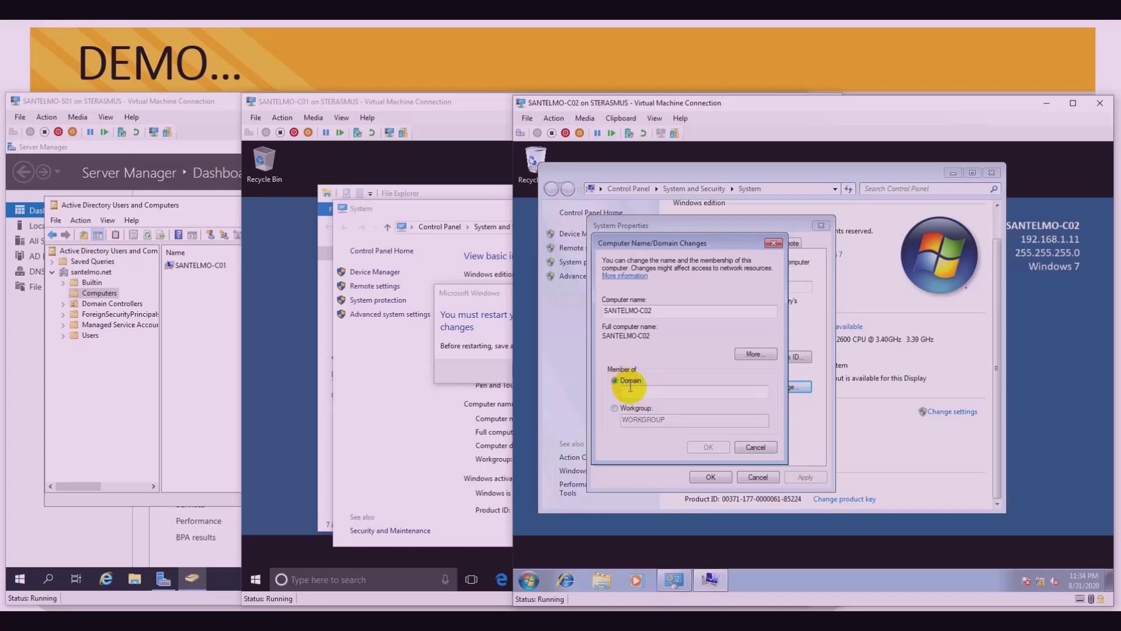
pyautogui.click(642, 393)
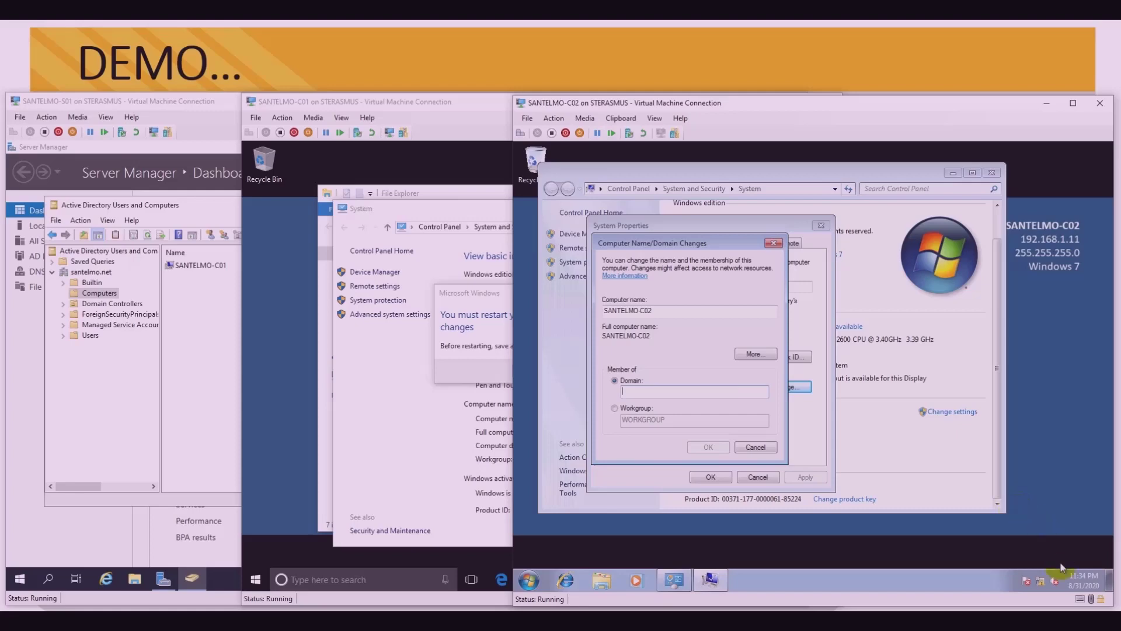
# Set the preferred DNS server to 192.168.1.1 in the Local Area Connection's IPv4 properties and close the network windows.
pyautogui.click(1044, 583)
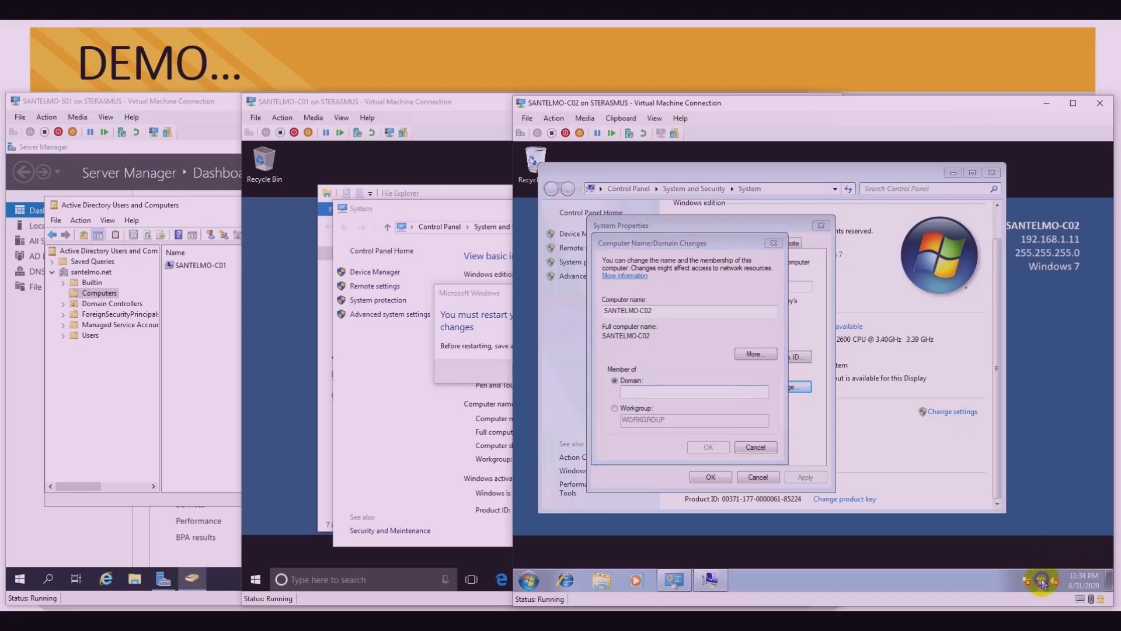
pyautogui.click(1042, 574)
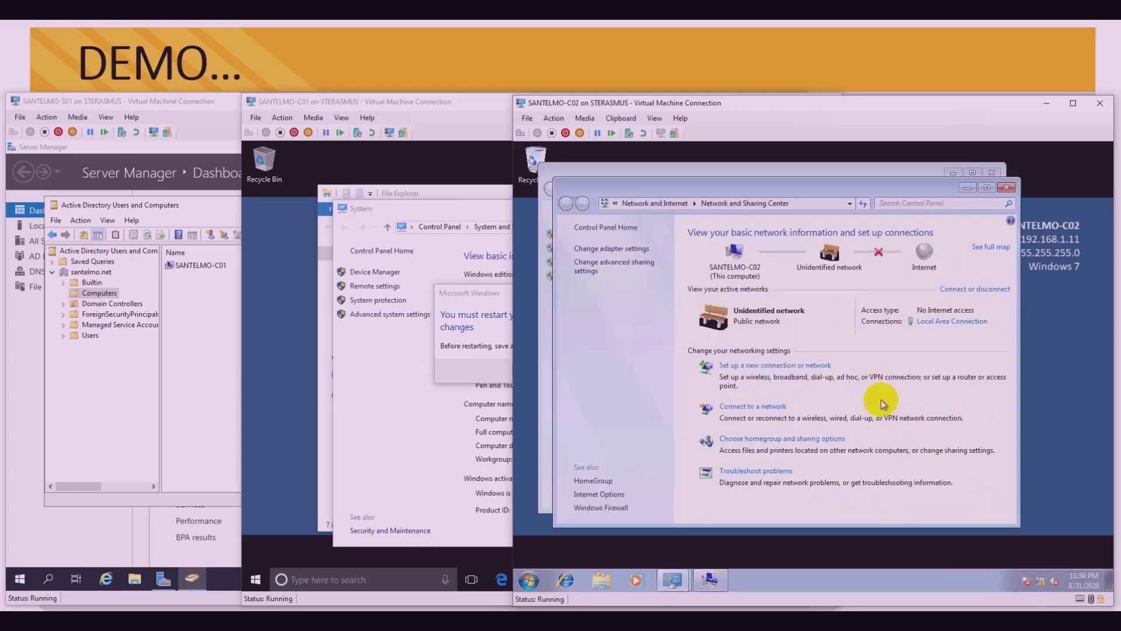
pyautogui.click(937, 327)
pyautogui.click(745, 456)
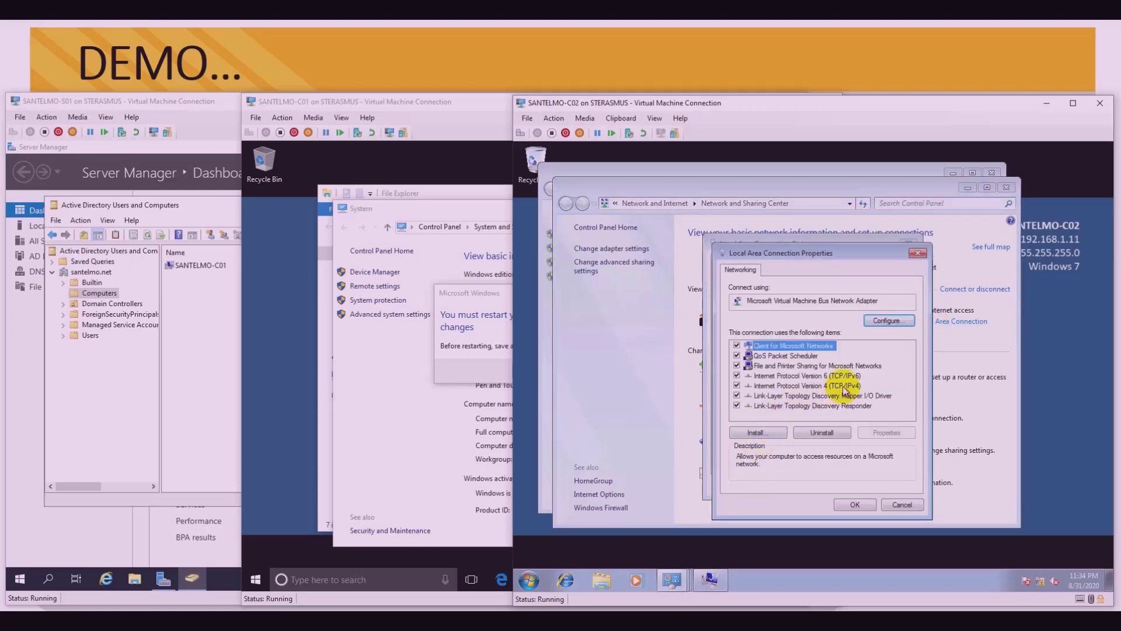
pyautogui.doubleClick(845, 385)
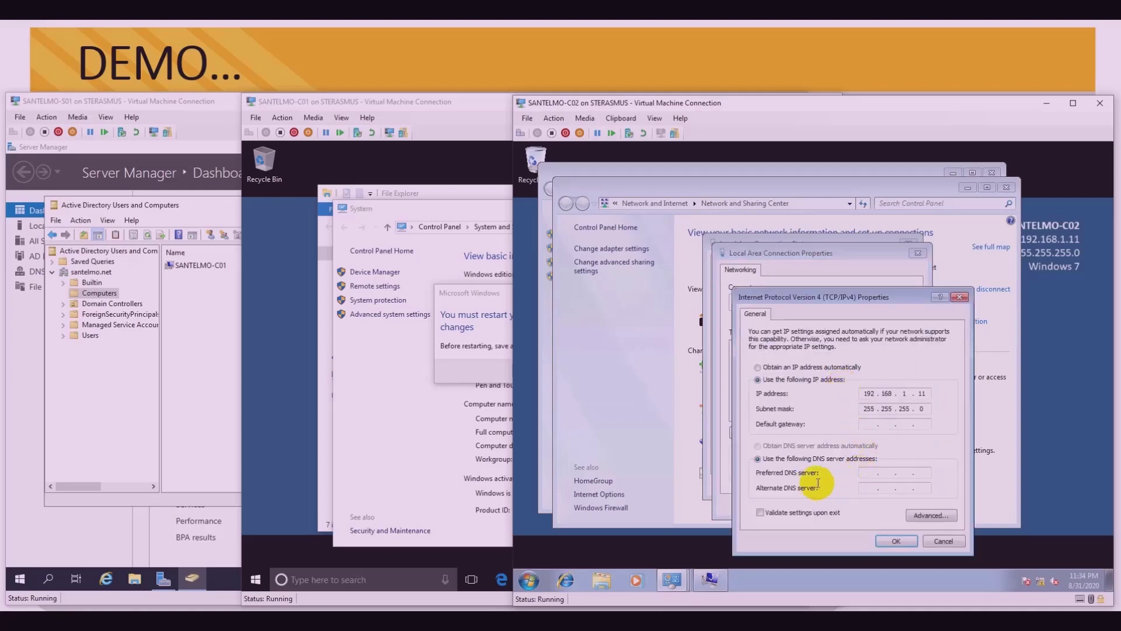
pyautogui.click(876, 471)
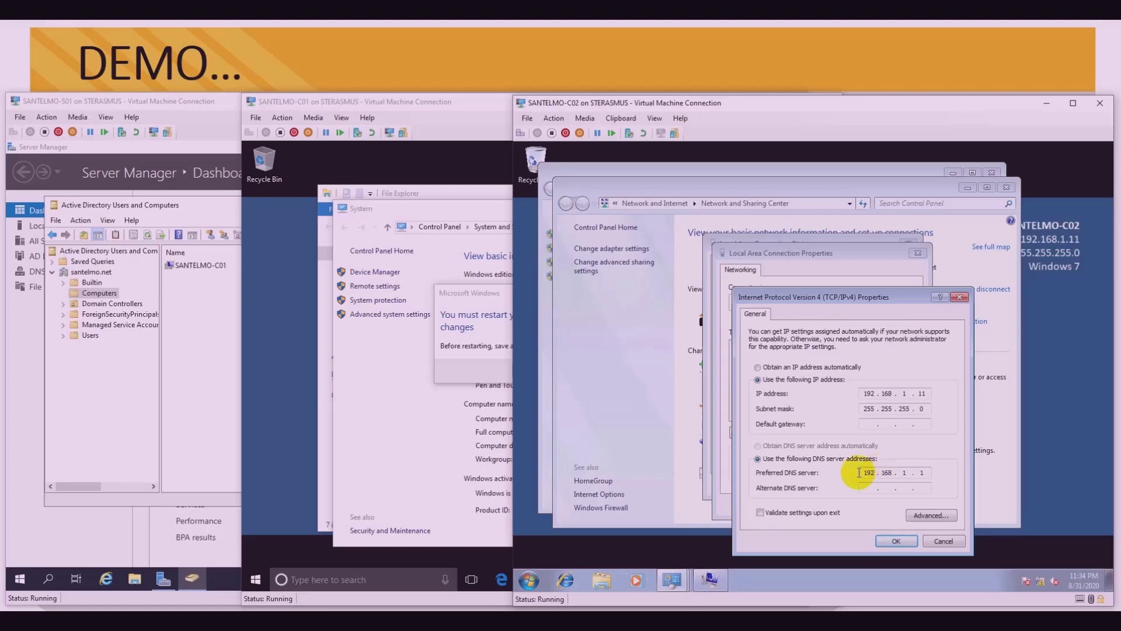
pyautogui.click(899, 541)
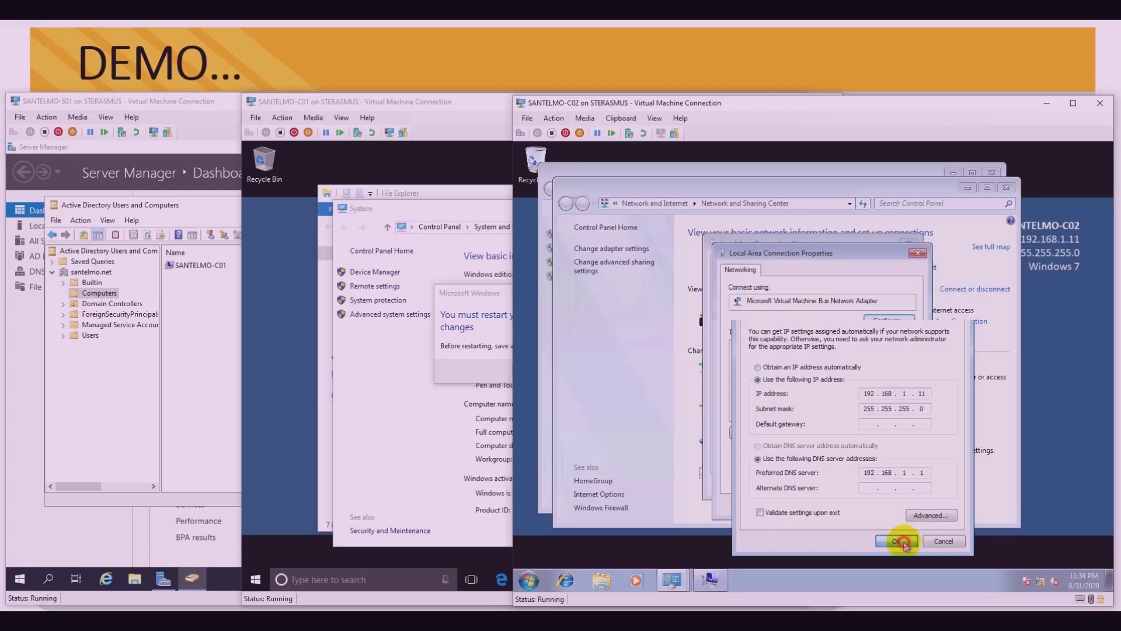
pyautogui.click(863, 510)
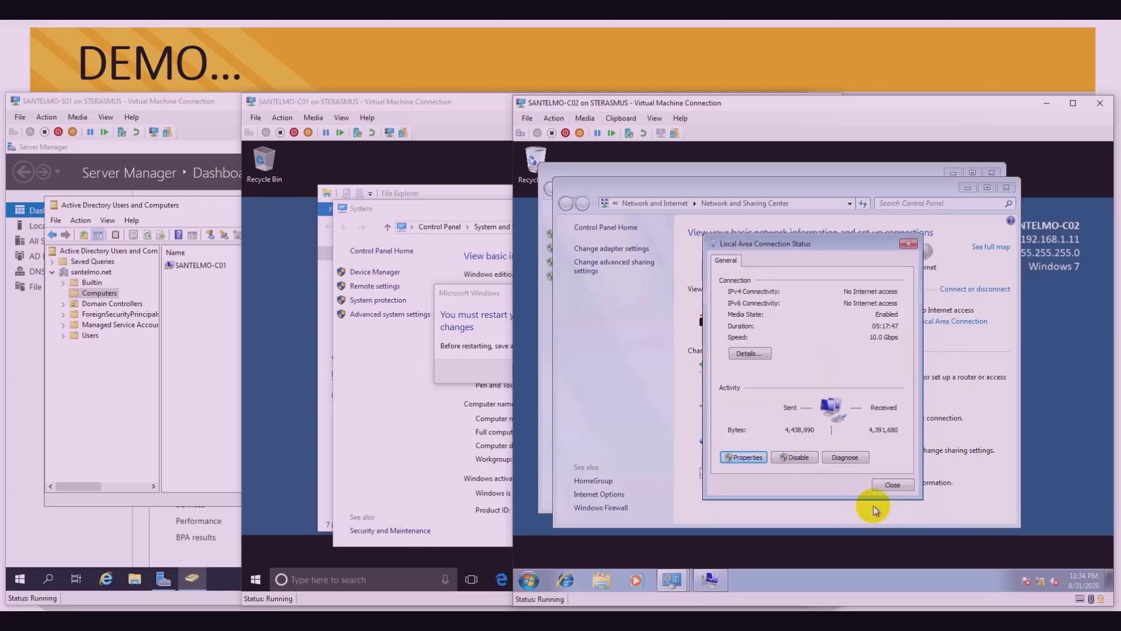
pyautogui.click(891, 489)
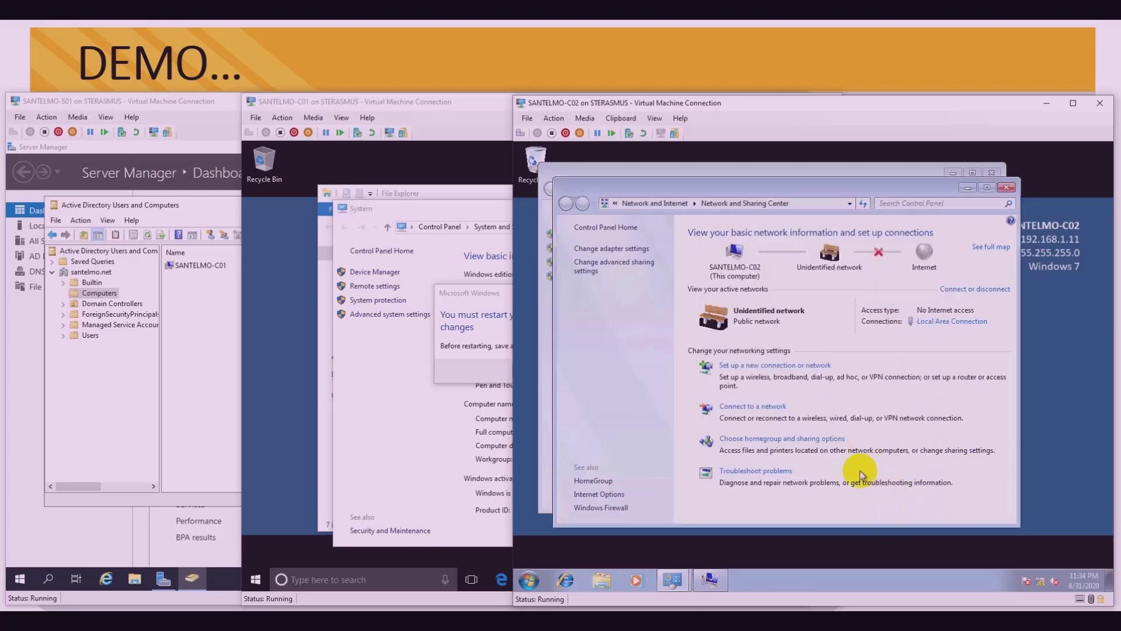
pyautogui.click(1005, 187)
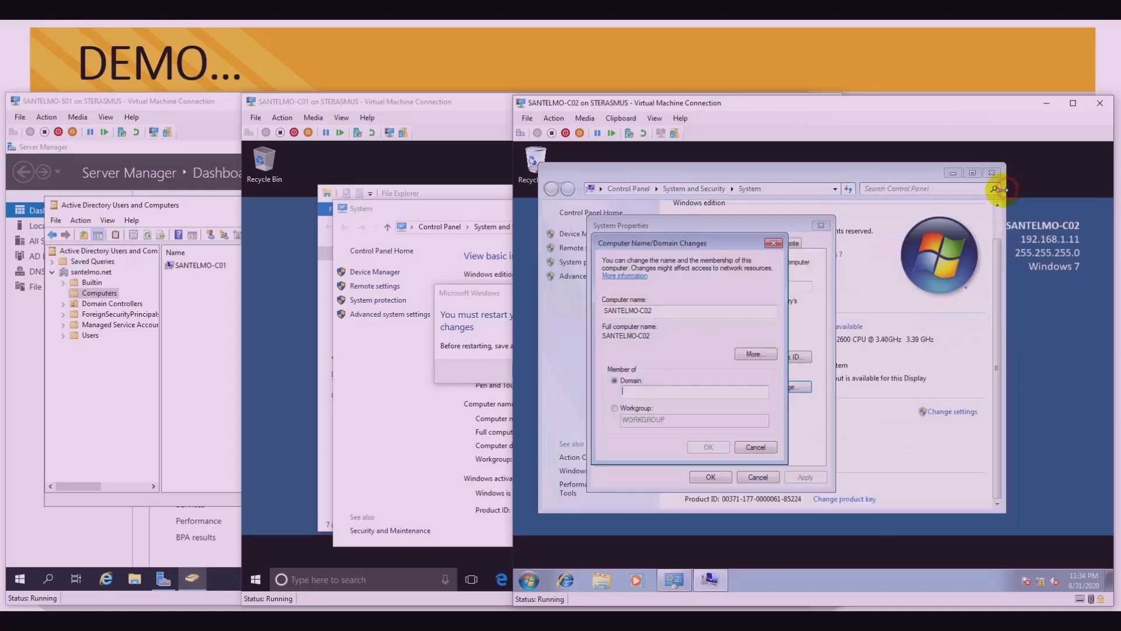
# Enter santelmo.net as the domain for SANTELMO-C02 and submit the membership change.
pyautogui.click(661, 391)
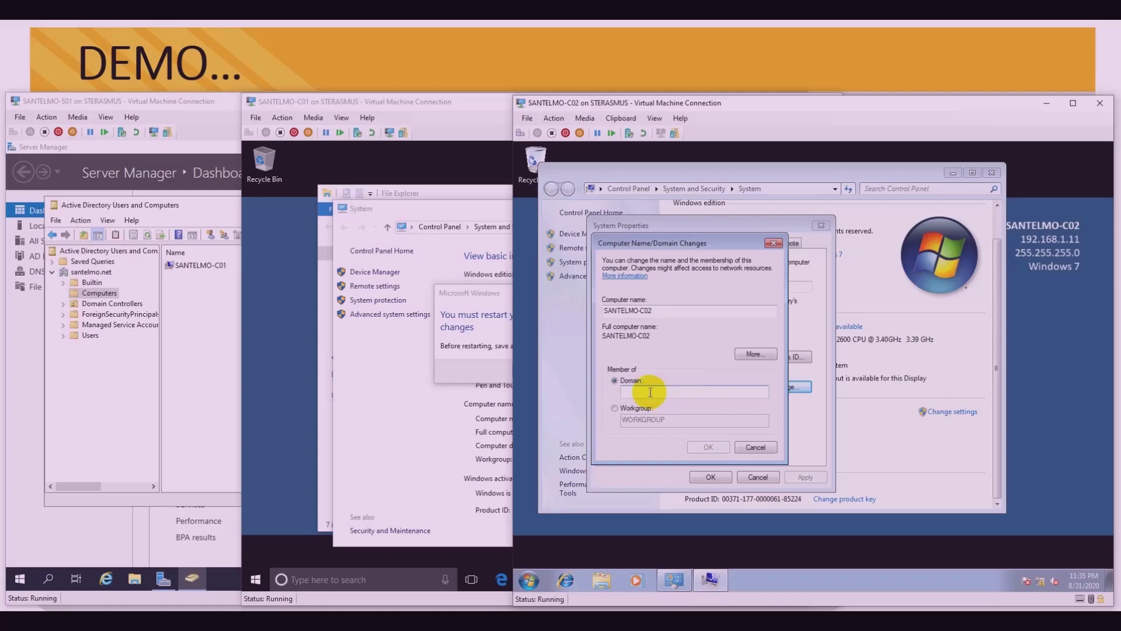
pyautogui.write('santelmo.net')
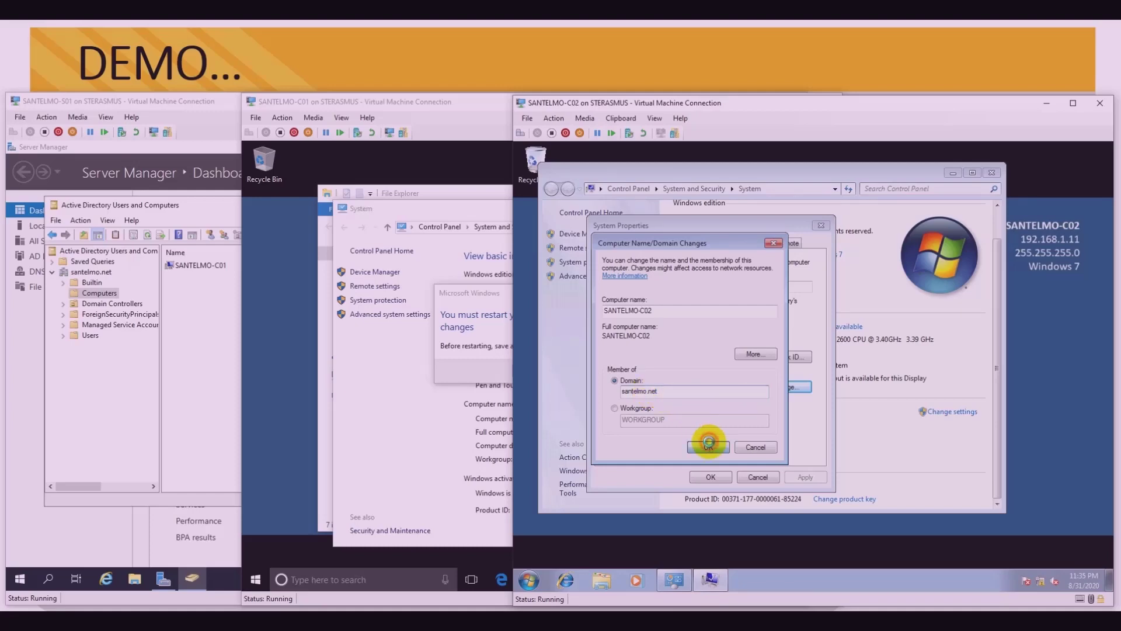
pyautogui.click(709, 442)
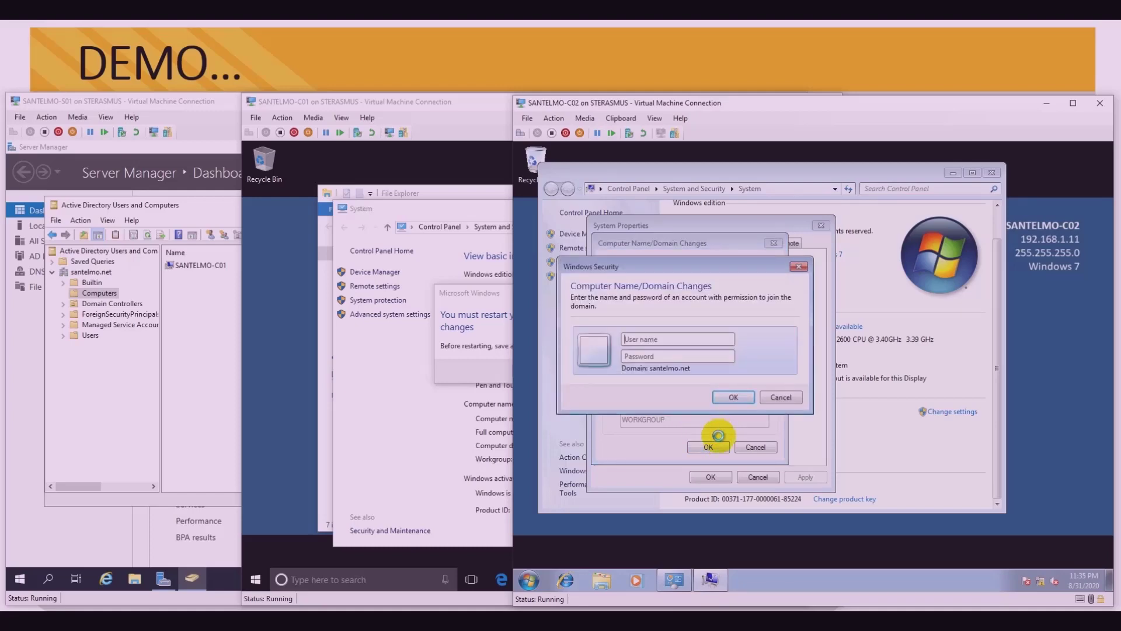
# Authorize the domain join of SANTELMO-C02 with the Administrator account and its password.
pyautogui.write('Administrator')
pyautogui.click(680, 355)
pyautogui.write('•••••')
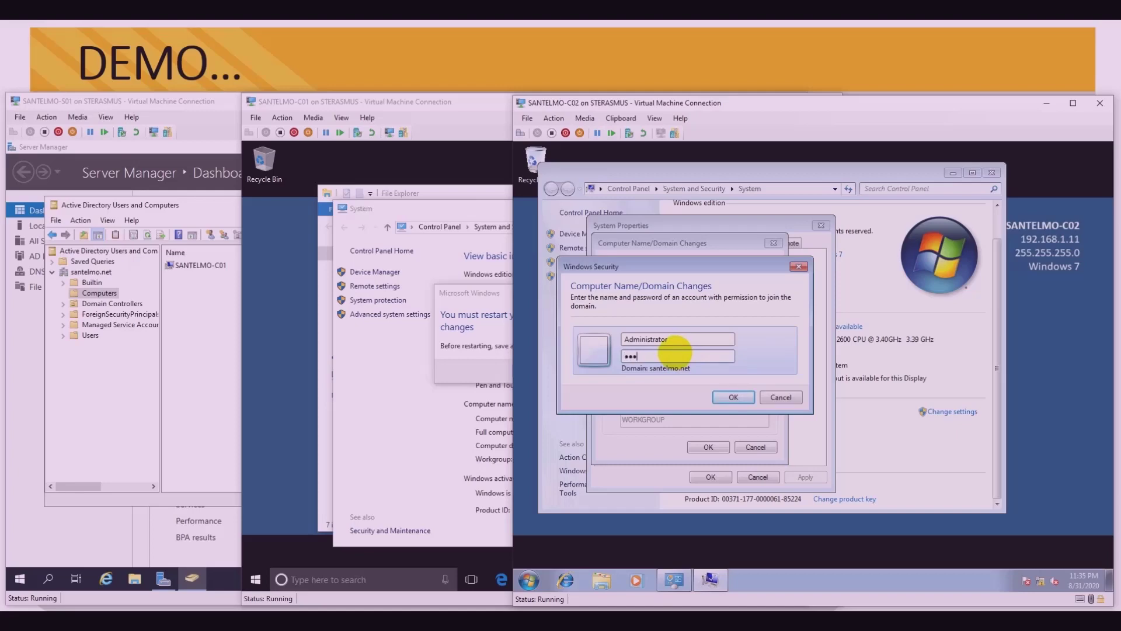
pyautogui.write('••••')
pyautogui.click(733, 398)
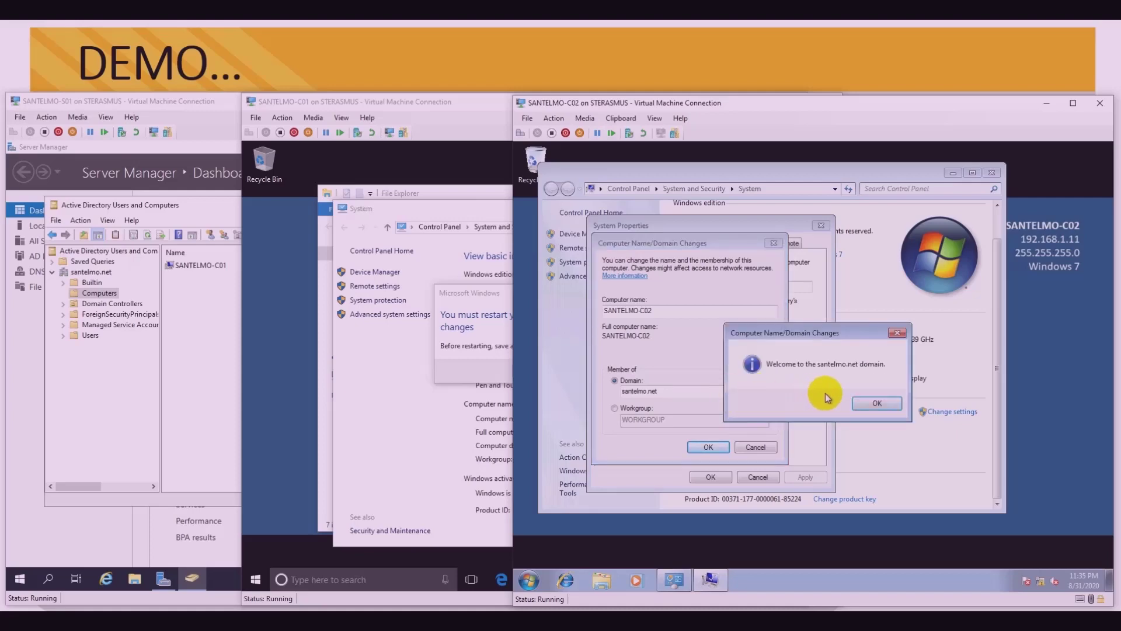
# Acknowledge the domain welcome and restart notices, and close System Properties on SANTELMO-C02.
pyautogui.click(874, 405)
pyautogui.click(878, 376)
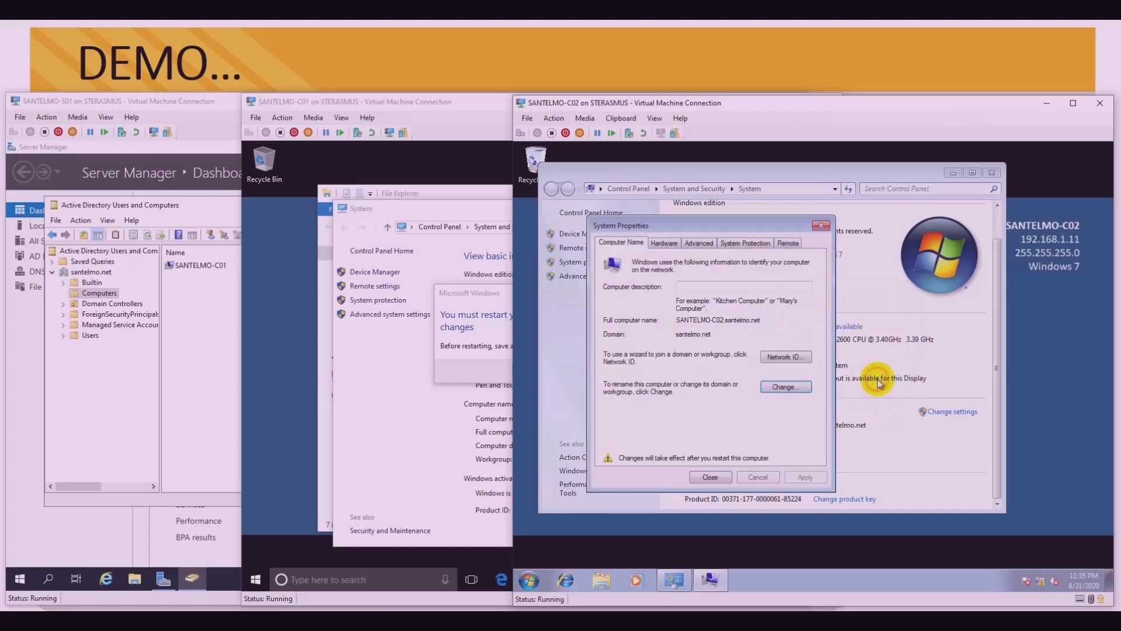
pyautogui.click(712, 476)
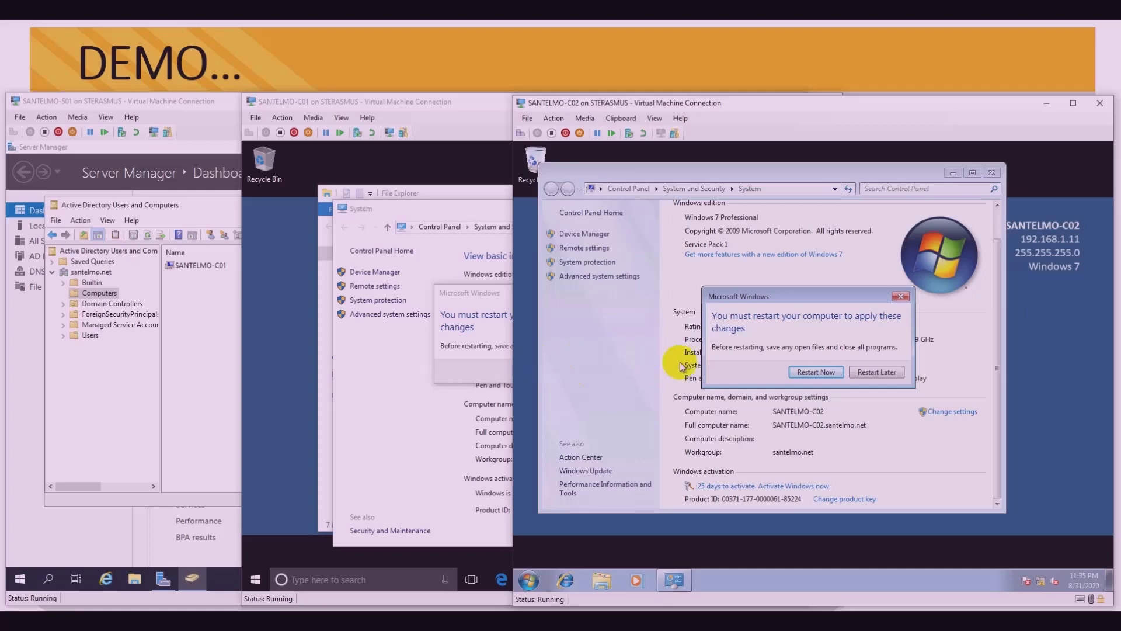
# On SANTELMO-S01, refresh the Computers container of santelmo.net to check for the SANTELMO-C02 account.
pyautogui.click(202, 316)
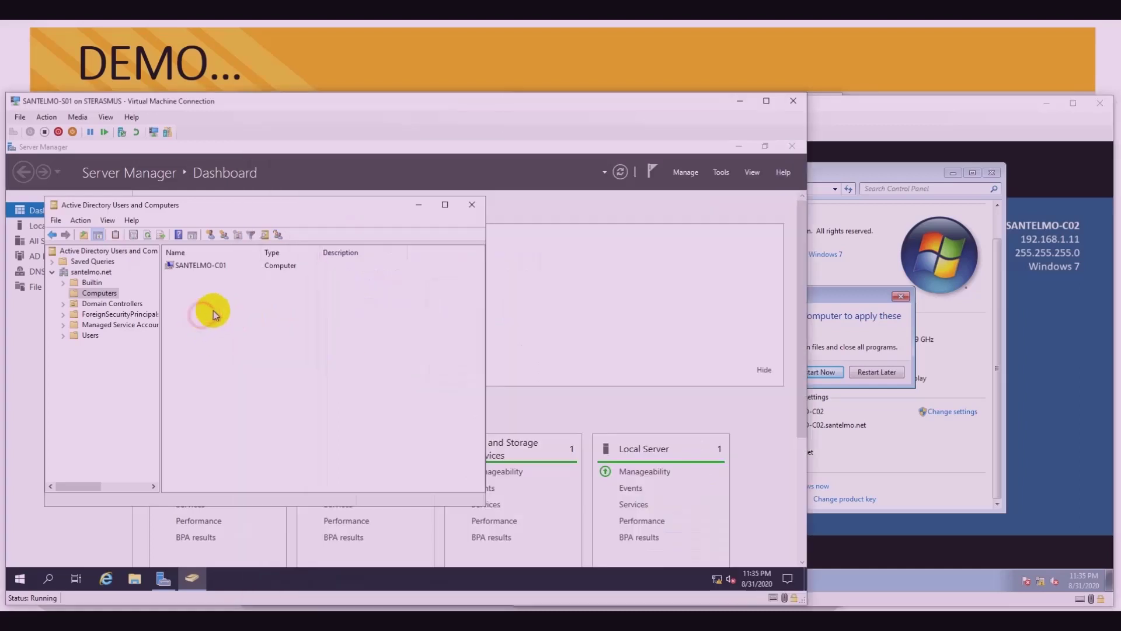
pyautogui.rightClick(232, 304)
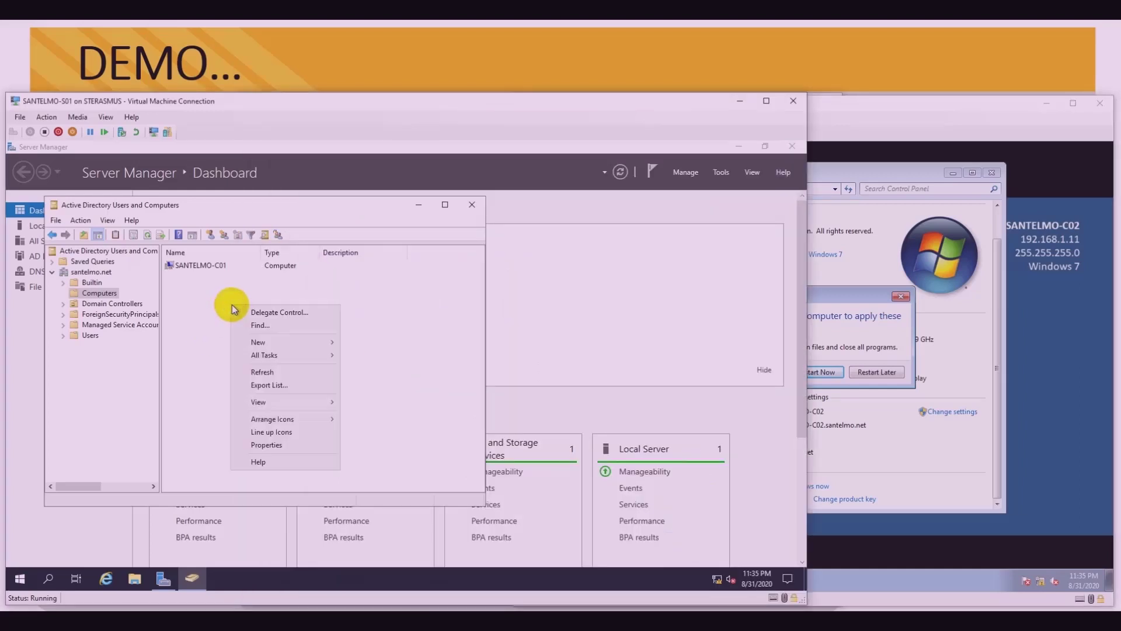
pyautogui.click(270, 371)
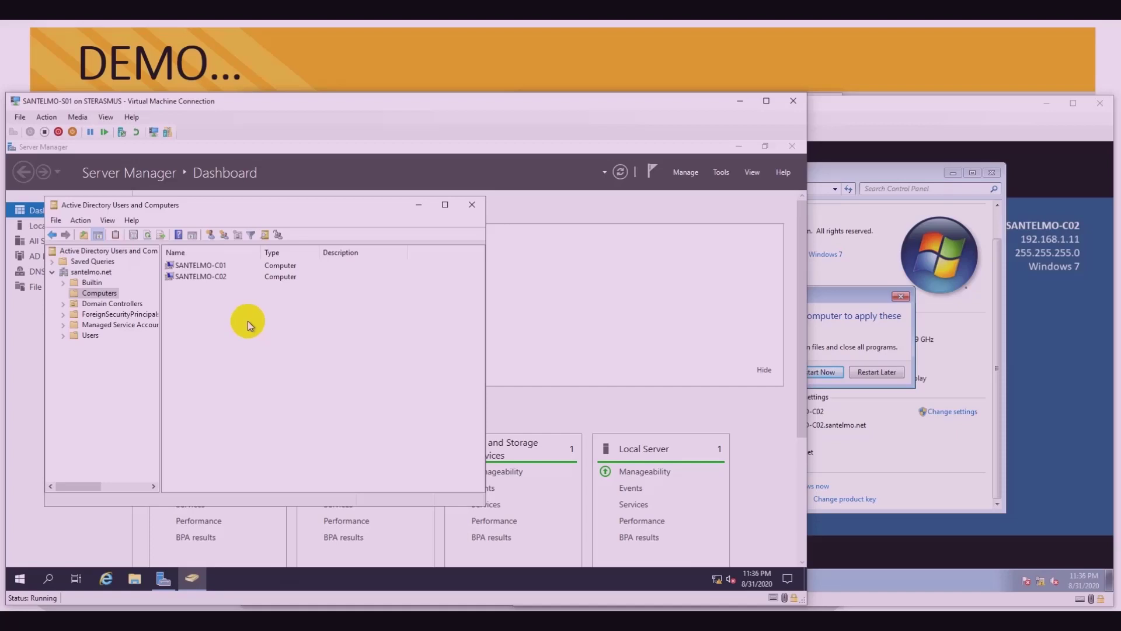
# Back on SANTELMO-C02, close the System window and postpone the required restart.
pyautogui.click(871, 234)
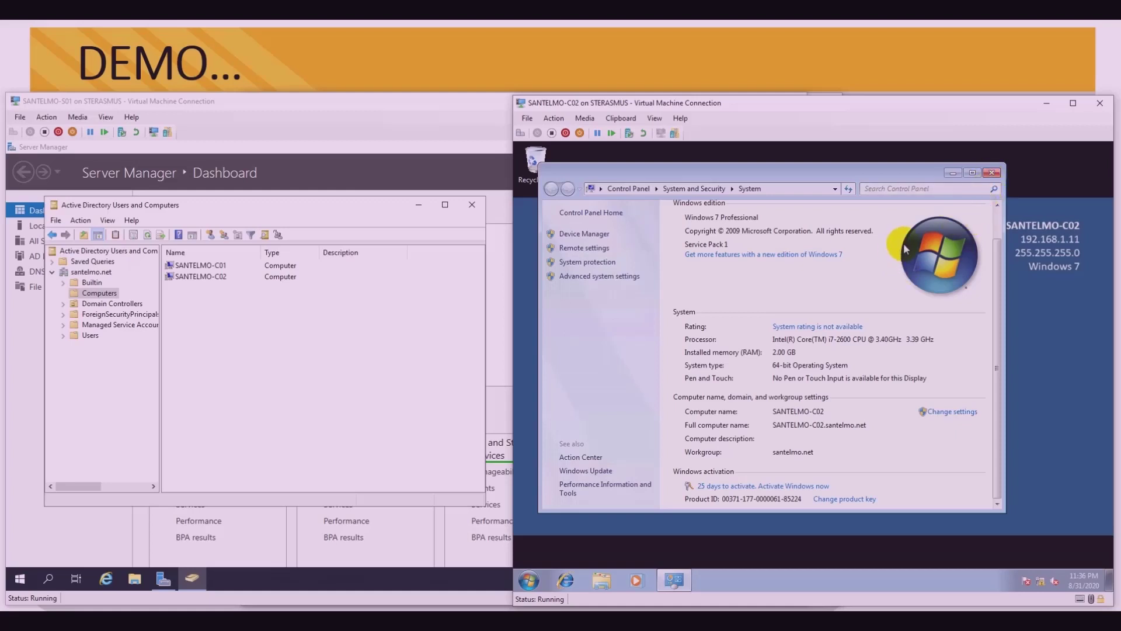
pyautogui.click(993, 173)
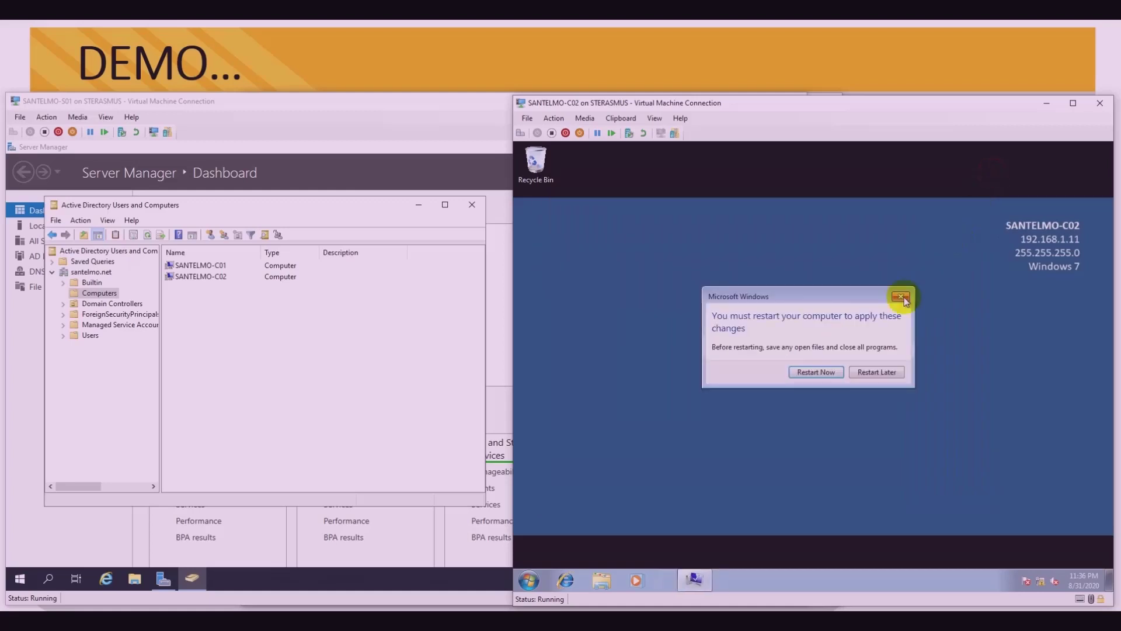
pyautogui.click(875, 378)
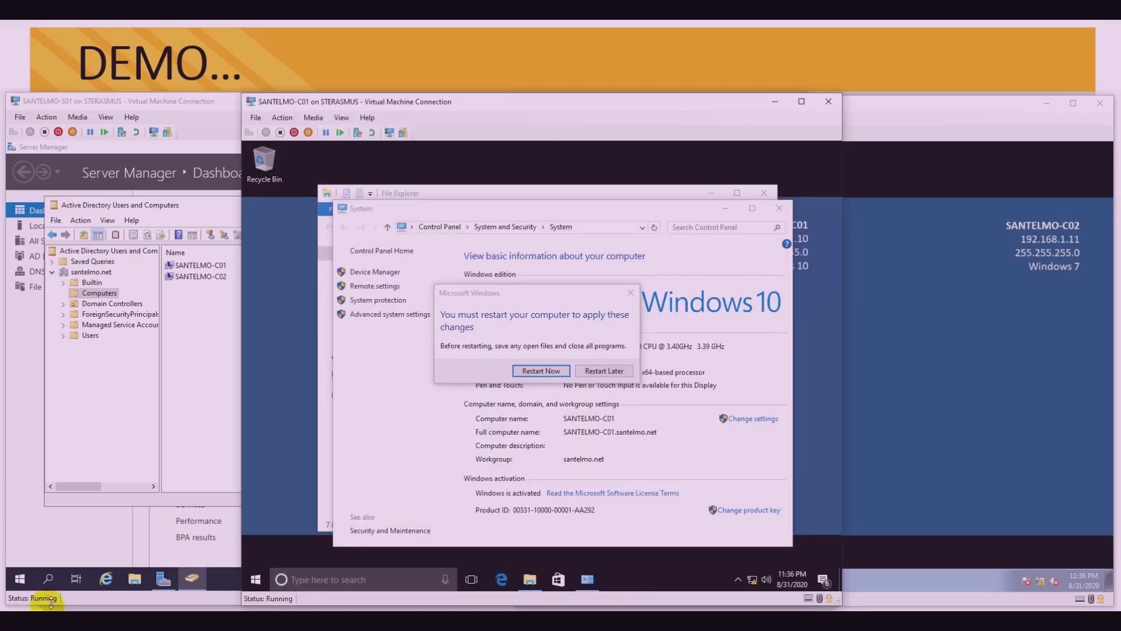
# Restart SANTELMO-C01 to apply its domain membership, and switch back to SANTELMO-C02.
pyautogui.click(538, 374)
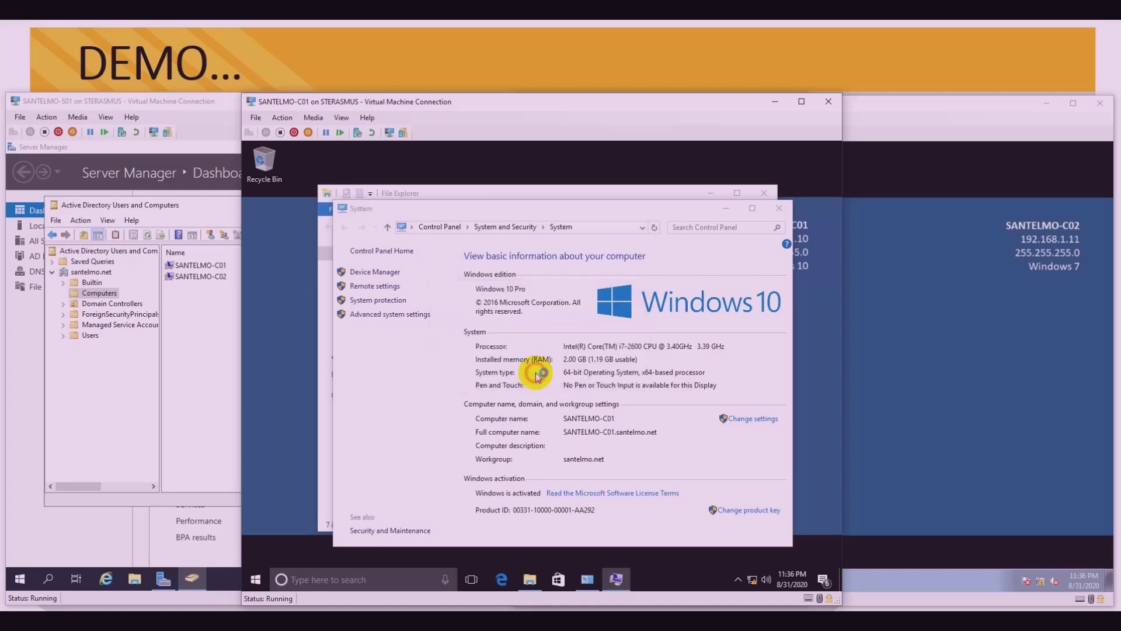
pyautogui.click(929, 351)
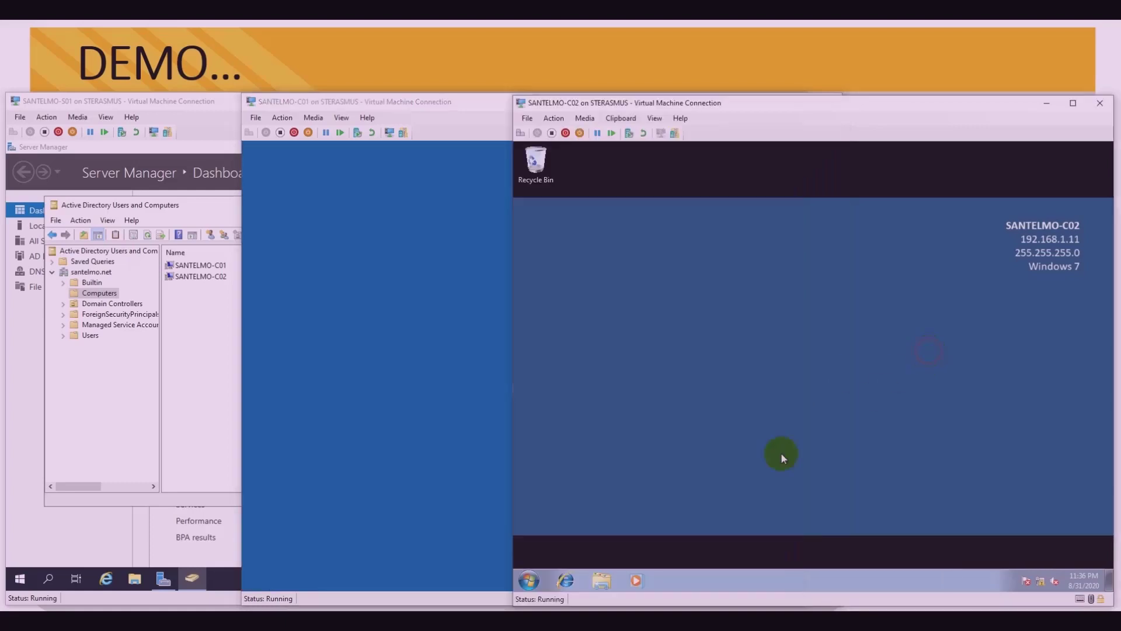
# Restart SANTELMO-C02 to apply its domain membership.
pyautogui.click(528, 579)
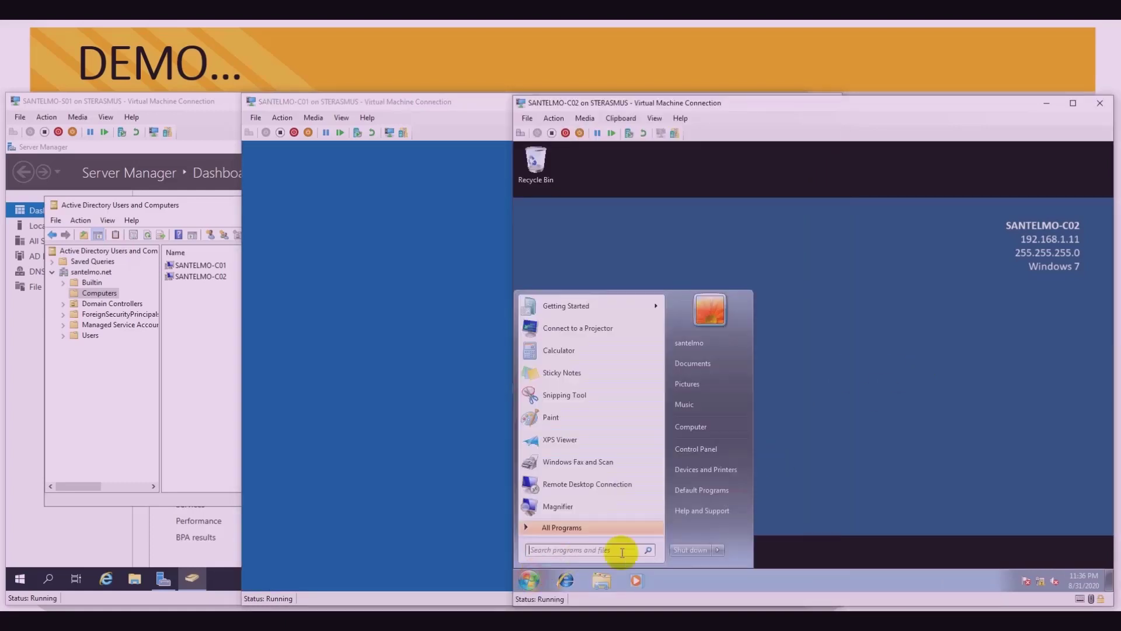
pyautogui.moveTo(723, 552)
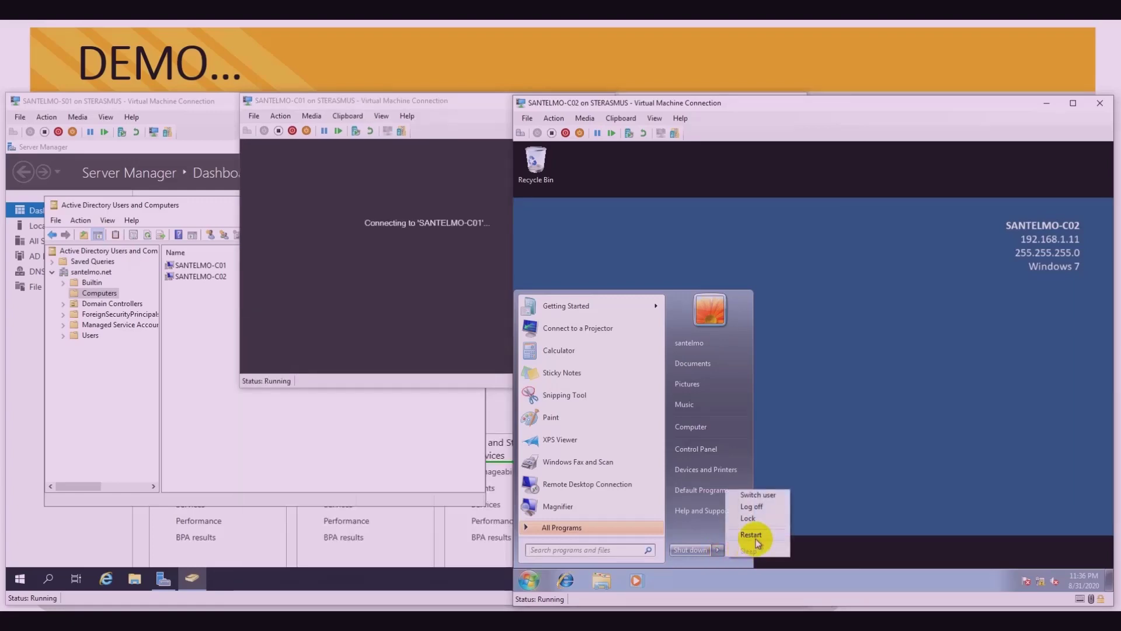
pyautogui.click(755, 535)
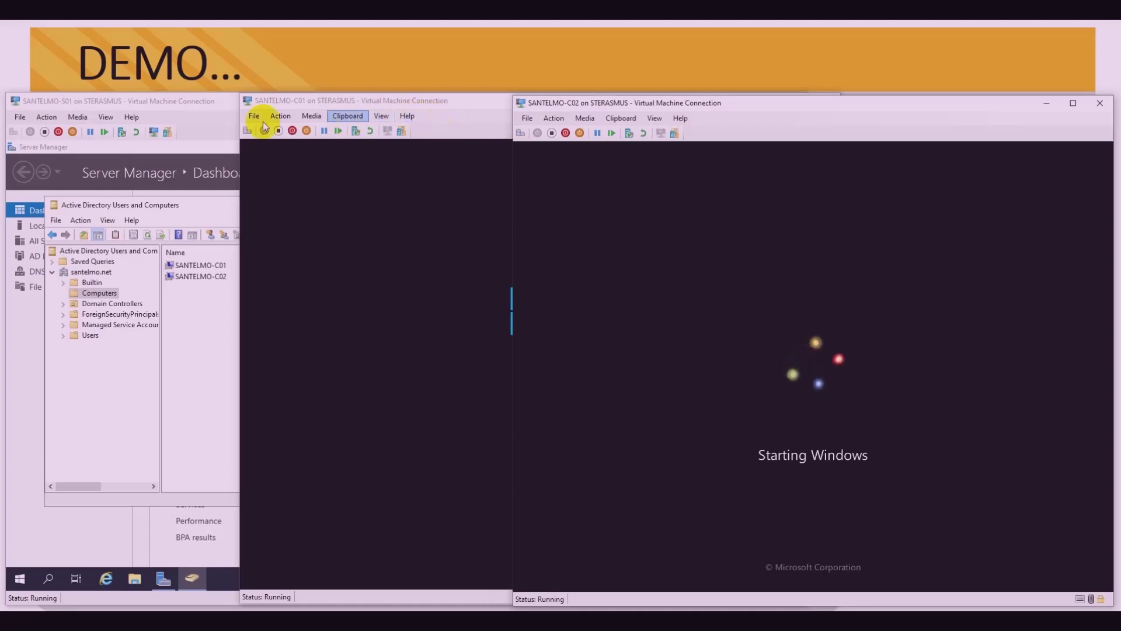
# Minimize the SANTELMO-S01 window and arrange the SANTELMO-C01 window beside SANTELMO-C02 so both clients can be watched while booting.
pyautogui.click(179, 103)
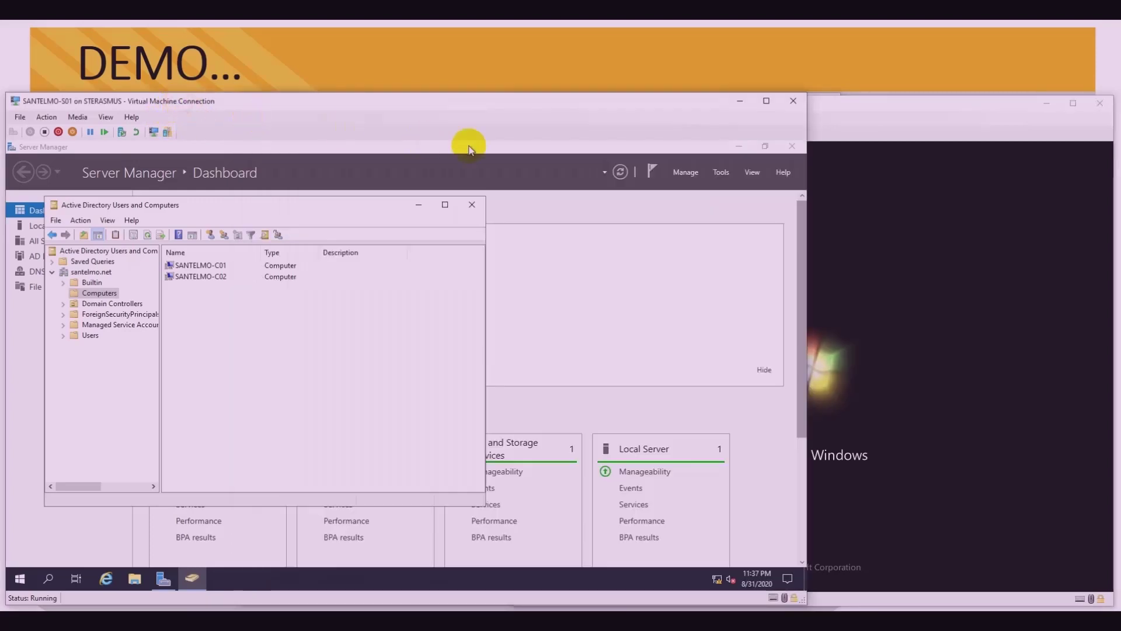
pyautogui.click(737, 105)
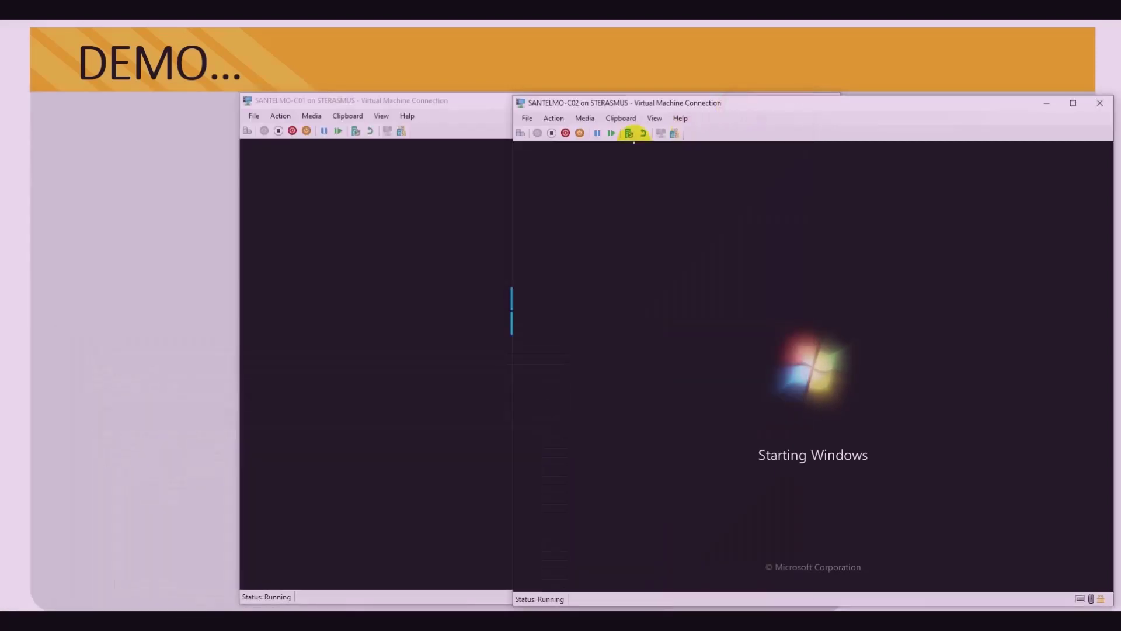
pyautogui.moveTo(425, 101); pyautogui.dragTo(187, 101)
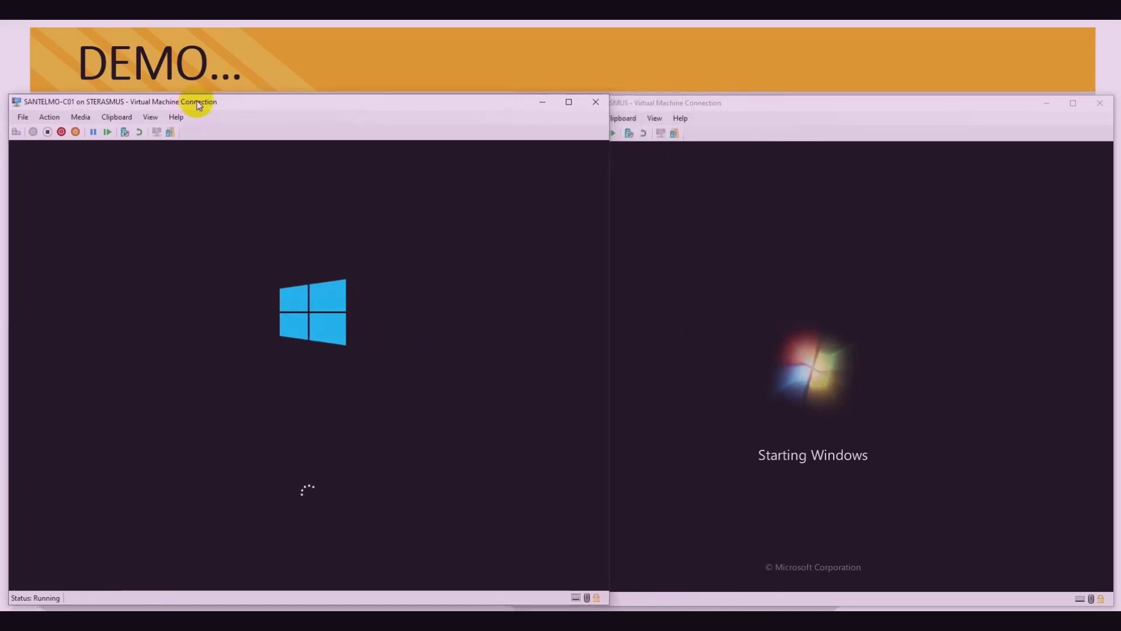
pyautogui.click(666, 105)
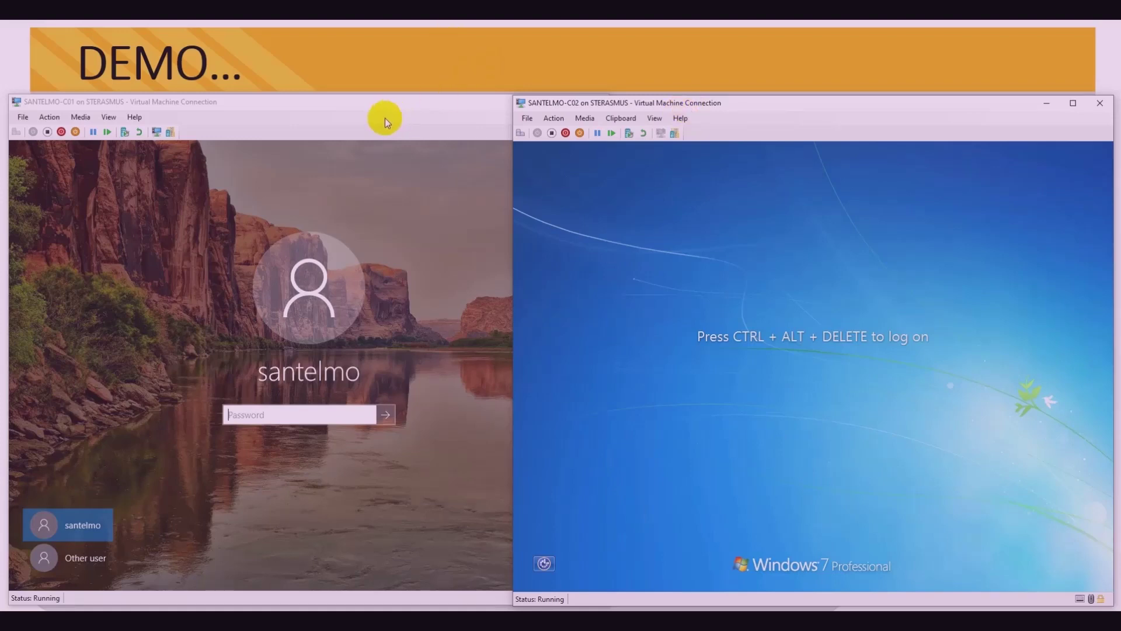
# On SANTELMO-C01, display the sign-in form for another user to check the SANTELMO domain as the sign-in target.
pyautogui.click(326, 104)
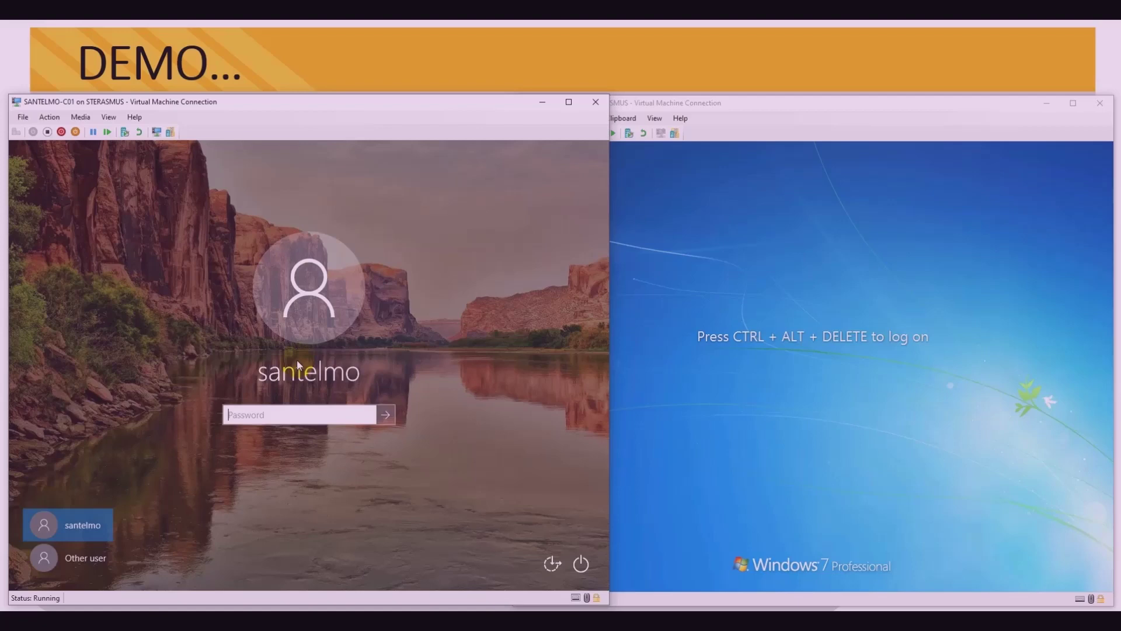
pyautogui.click(85, 559)
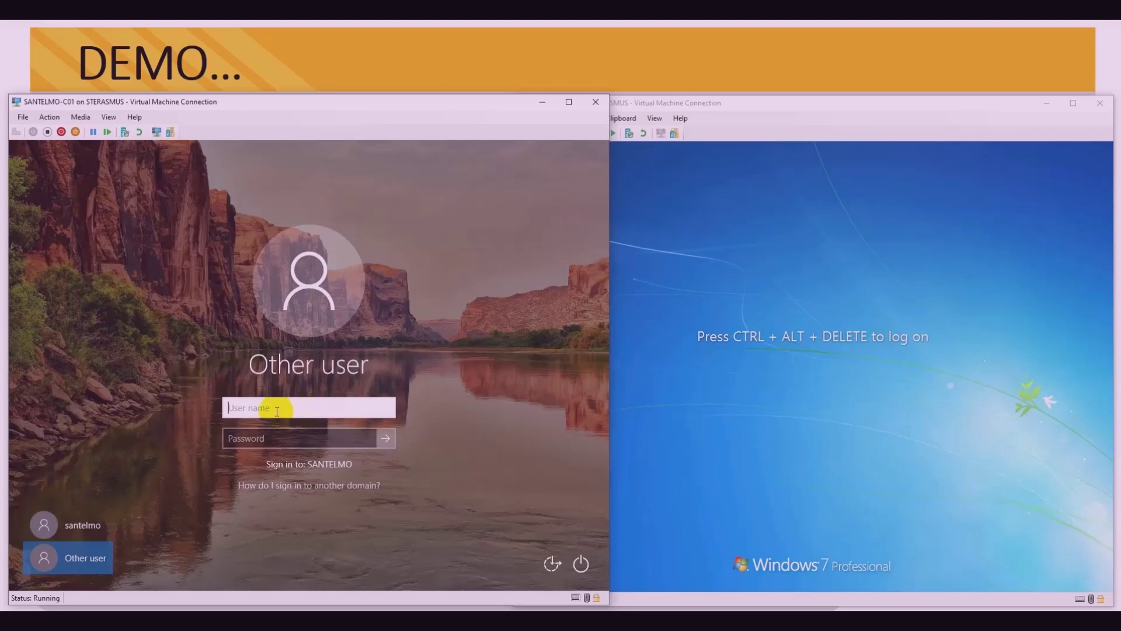
pyautogui.click(276, 439)
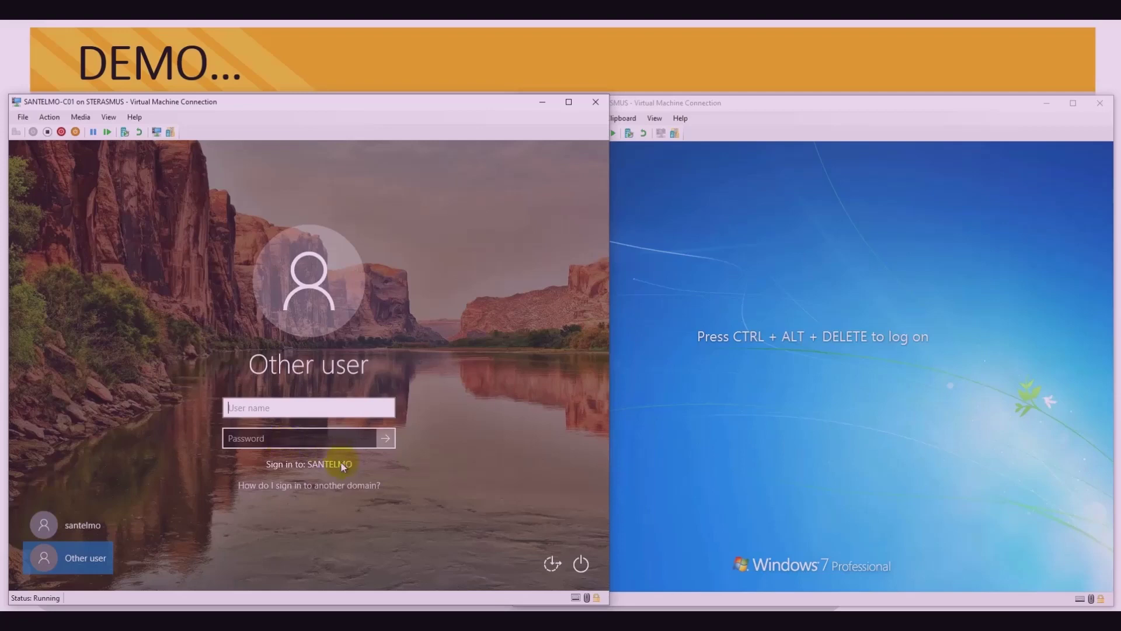
# On SANTELMO-C02, unlock the logon screen and switch to the Other User form to check logging on to the SANTELMO domain.
pyautogui.click(655, 380)
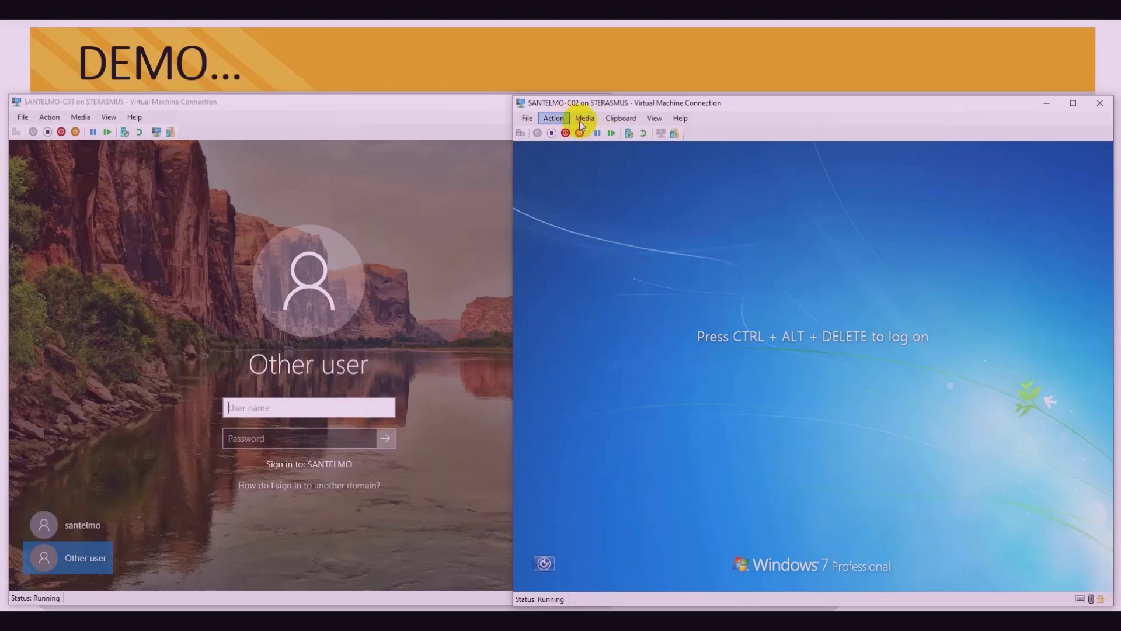
pyautogui.click(554, 119)
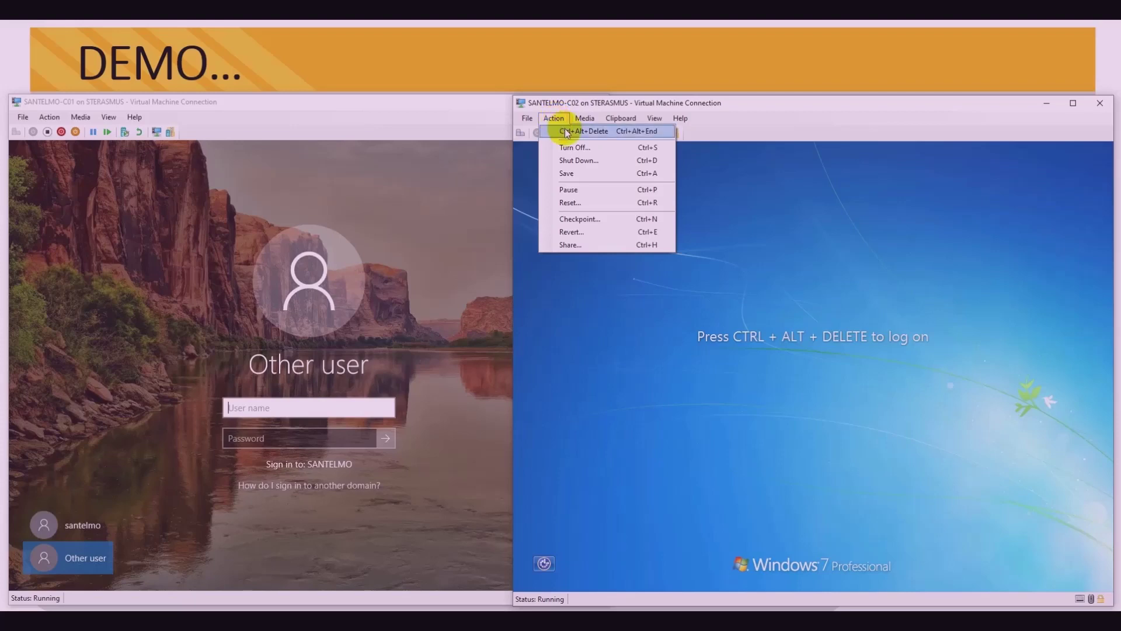
pyautogui.click(570, 132)
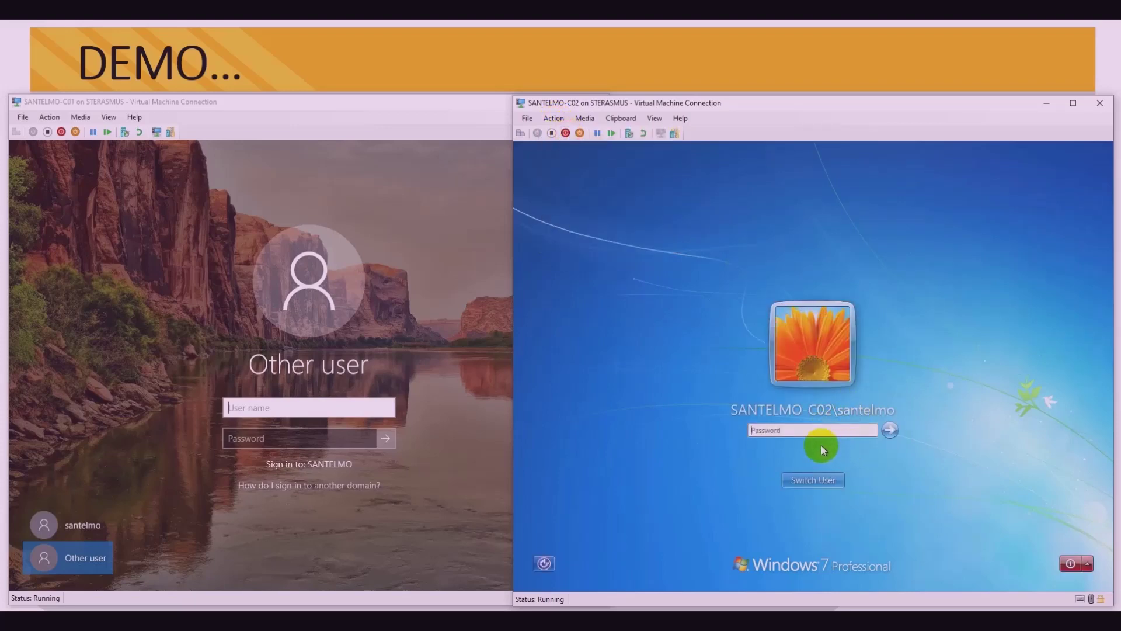
pyautogui.click(850, 427)
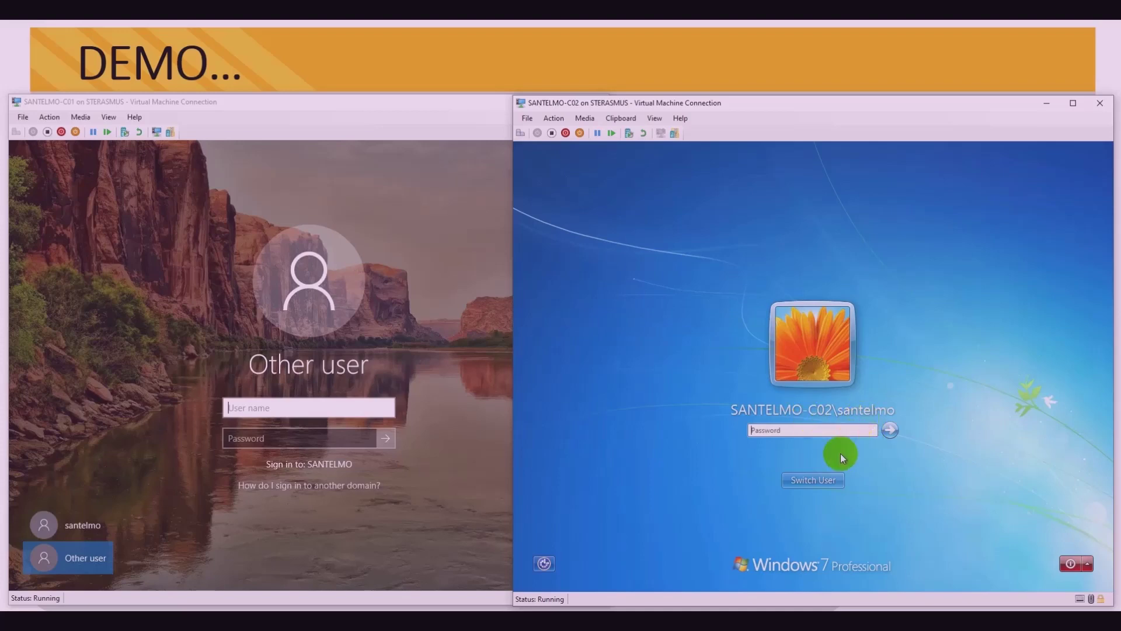
pyautogui.click(823, 483)
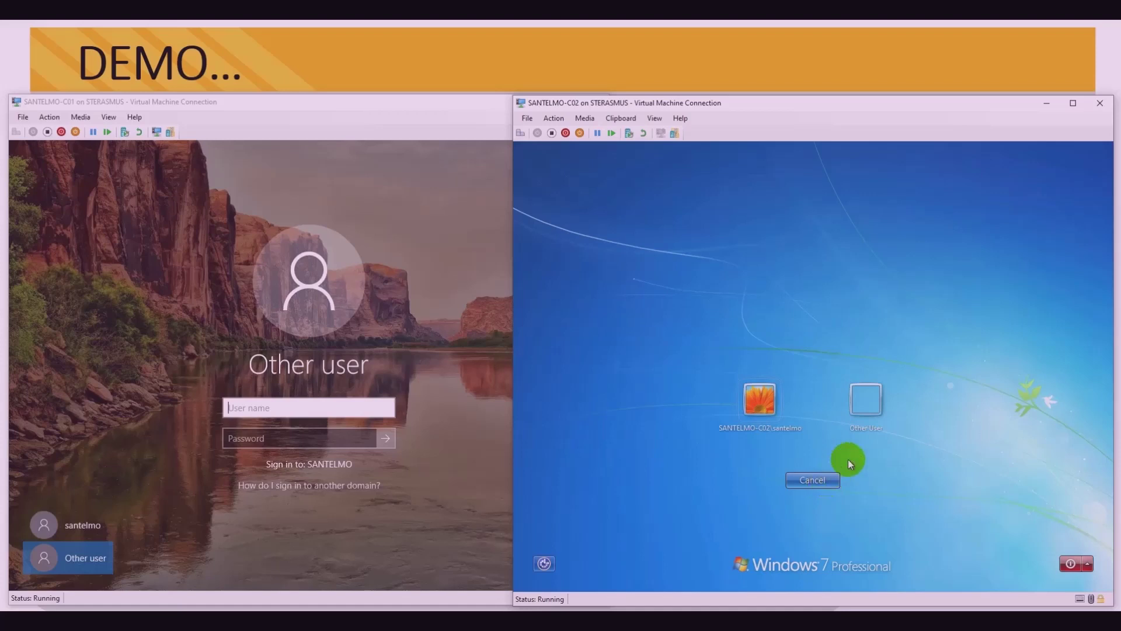
pyautogui.click(866, 403)
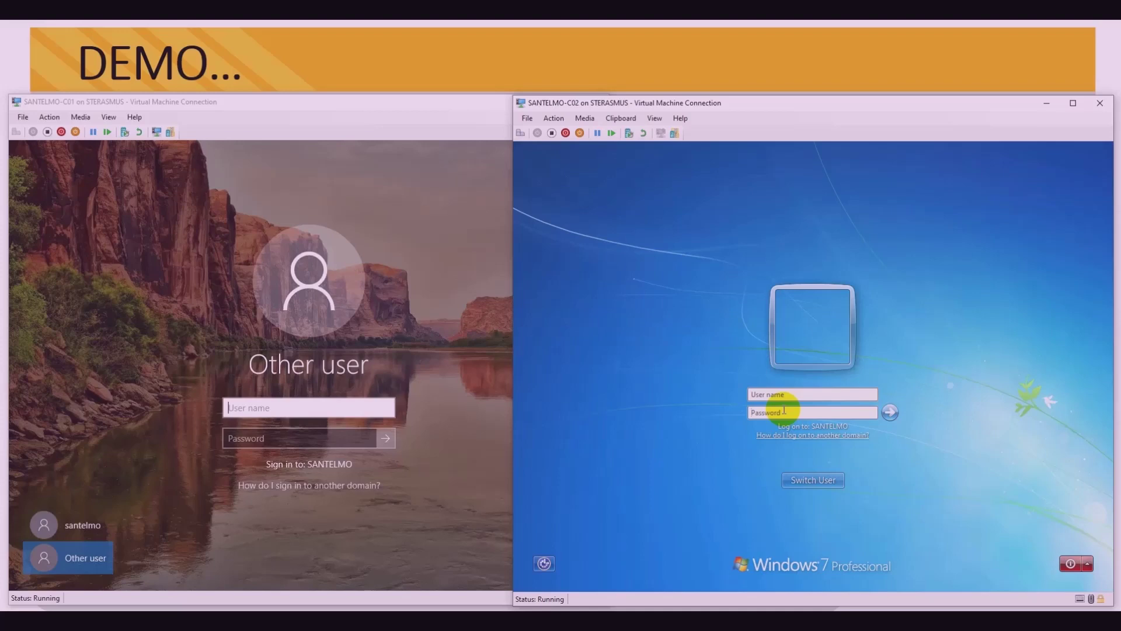
pyautogui.click(784, 411)
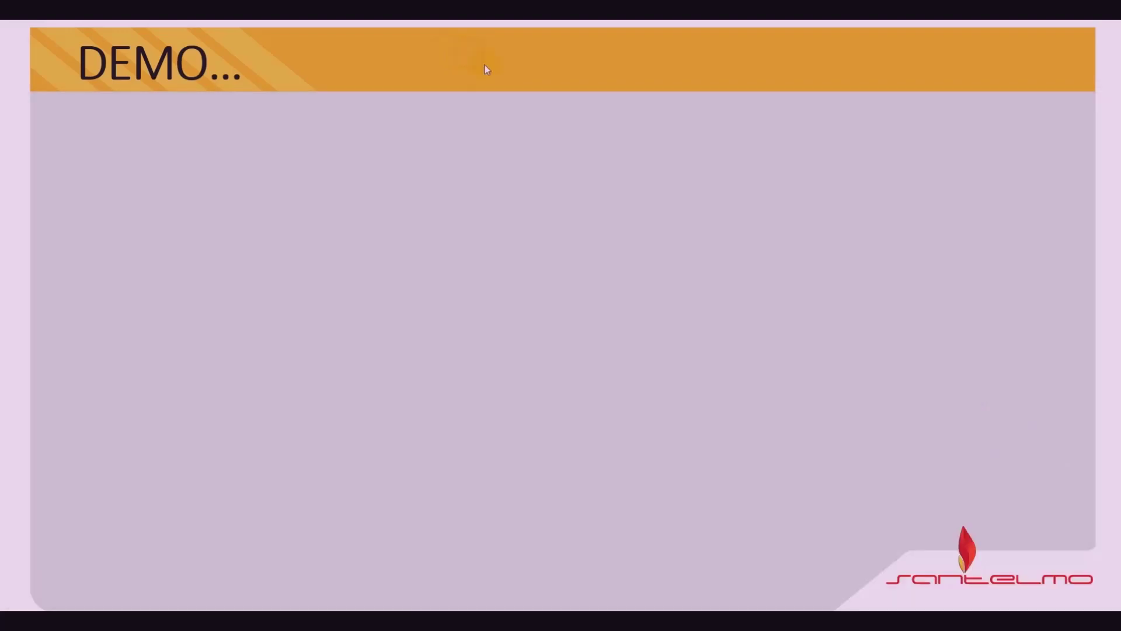
pyautogui.click(491, 79)
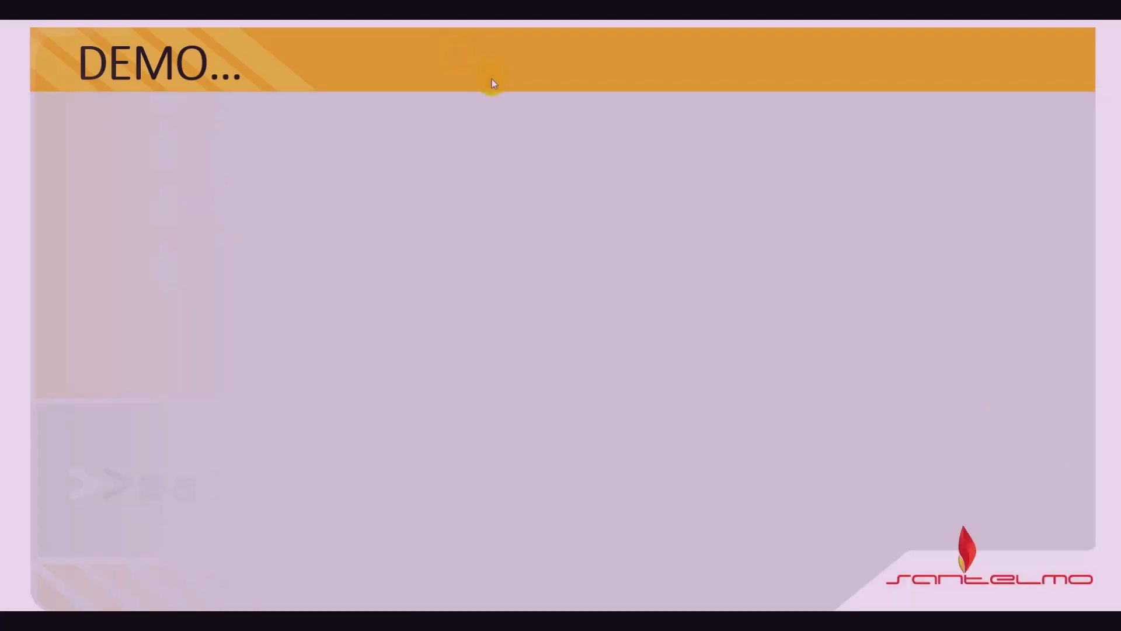